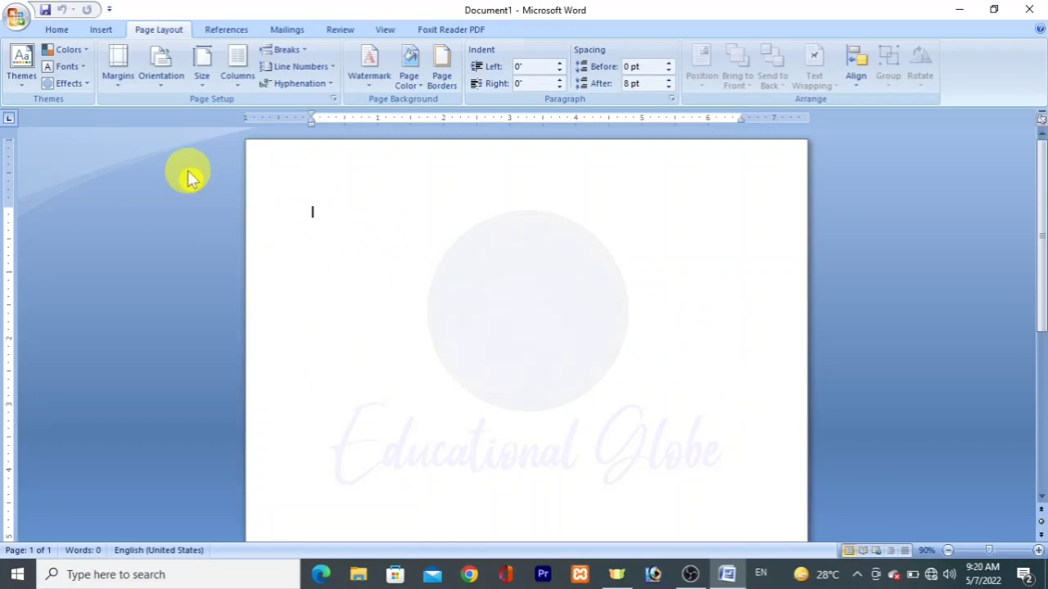
- Browse the Insert, Home and Page Layout tabs and the style set choices
click(100, 31)
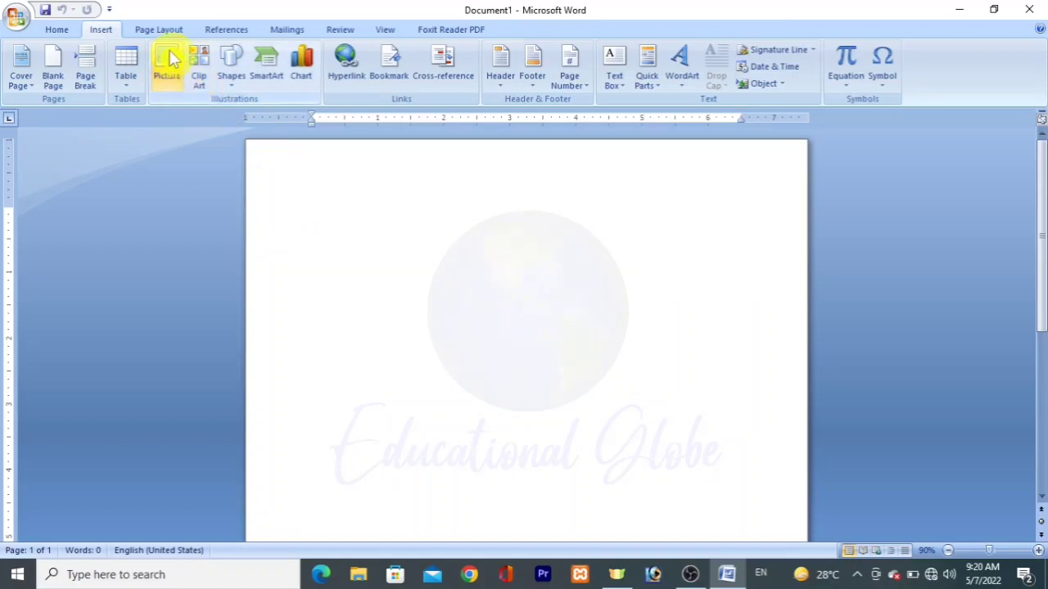
click(150, 28)
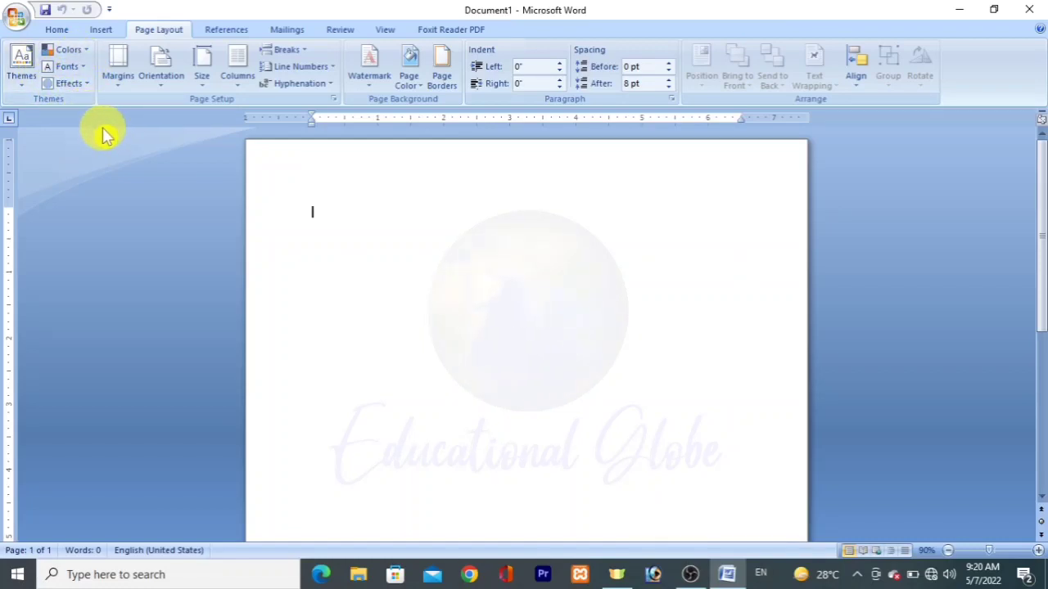
click(57, 29)
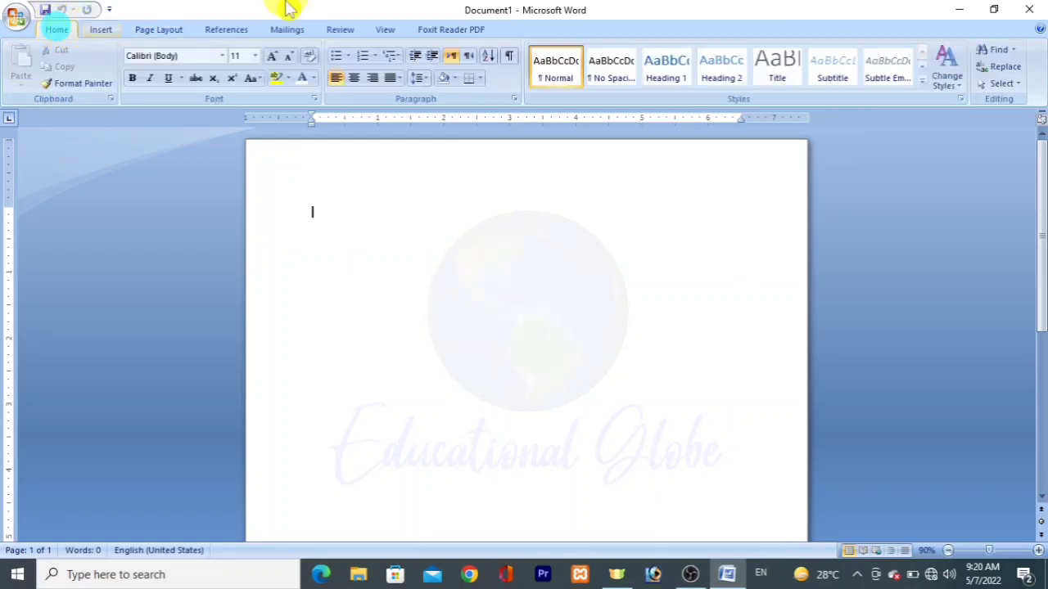
click(946, 82)
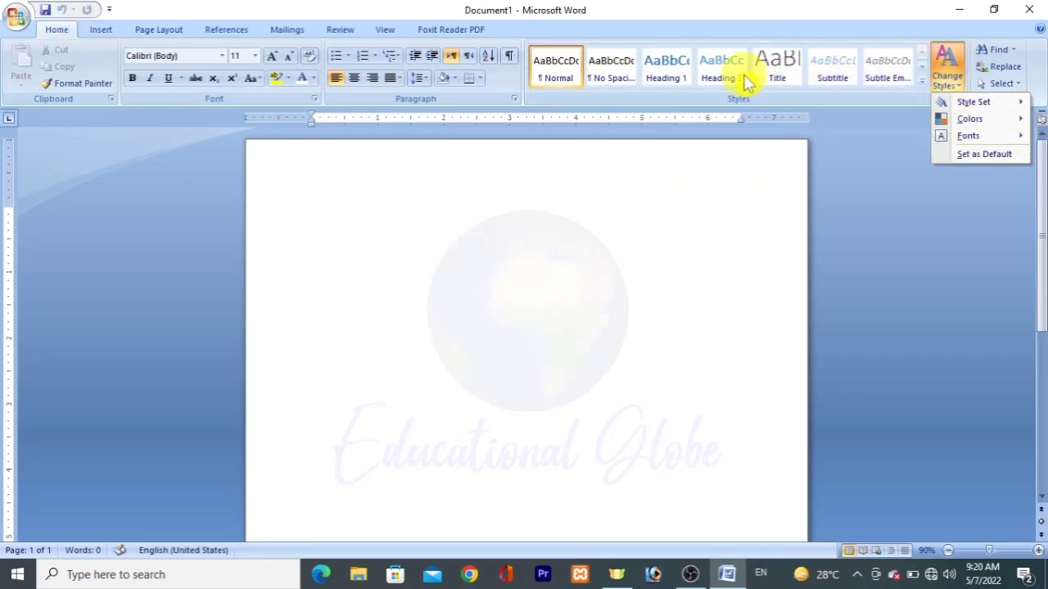
click(177, 34)
text(=rand())
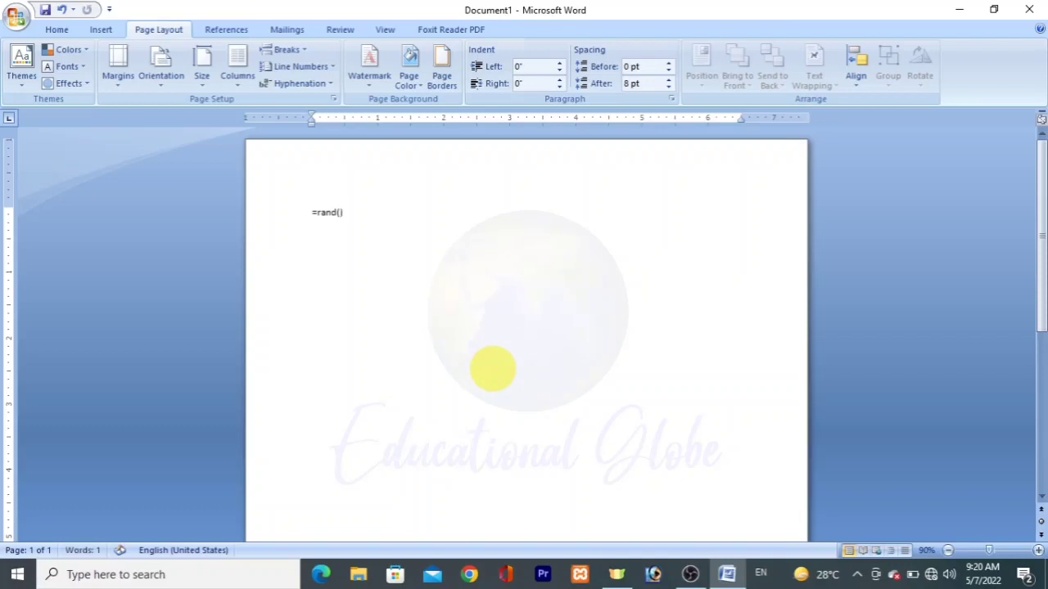
- Enlarge the =rand() line by two font-size steps, then expand it into sample paragraphs
key(ctrl+a)
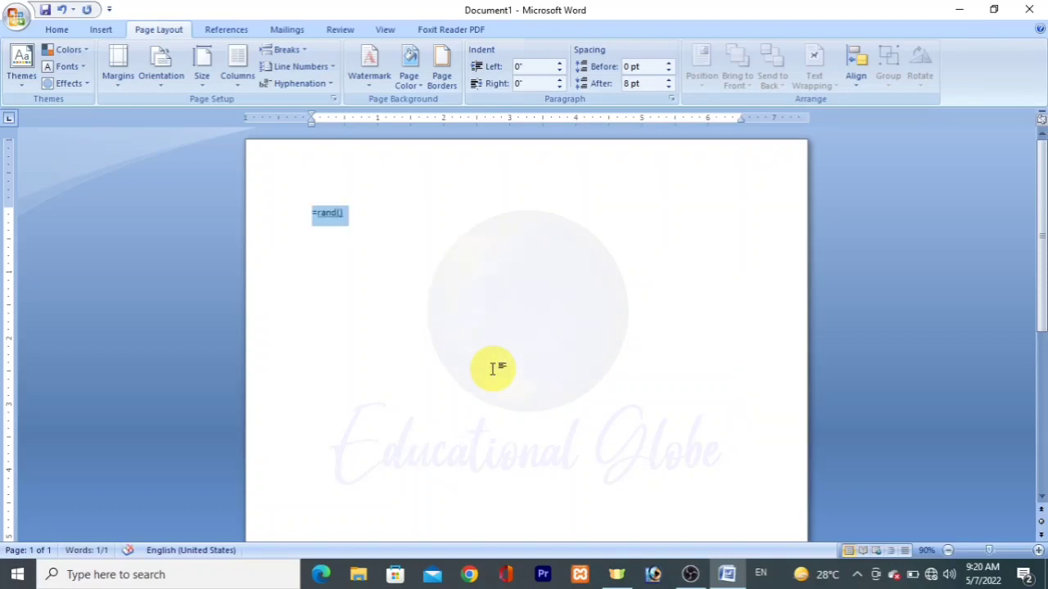
key(ctrl+bracketright)
key(ctrl+bracketright)
key(ctrl+bracketright)
key(ctrl+bracketright)
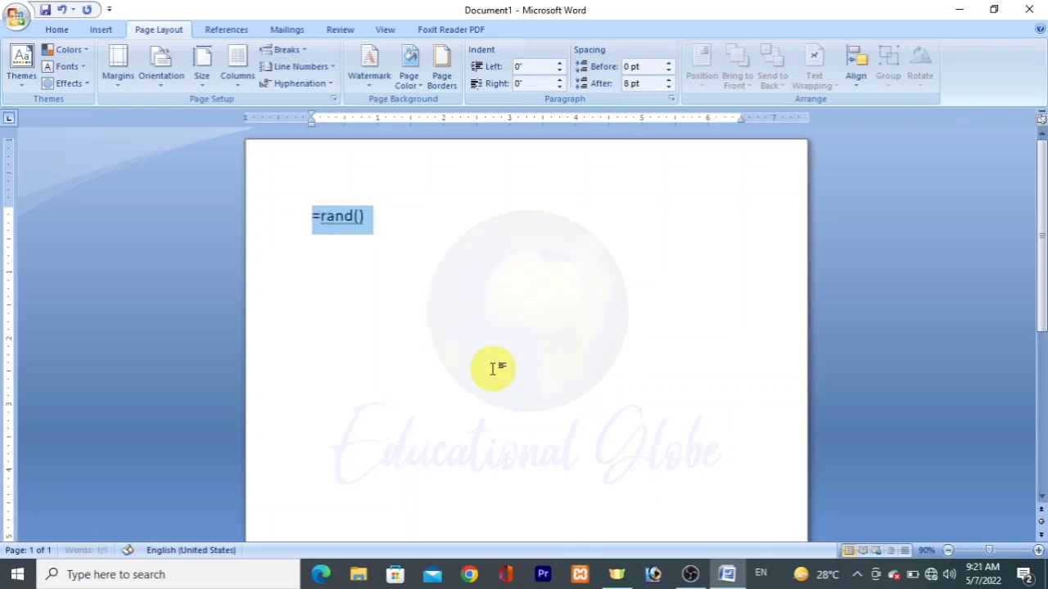
key(ctrl+bracketright)
key(ctrl+bracketright)
key(ctrl+bracketright)
key(ctrl+bracketright)
click(536, 335)
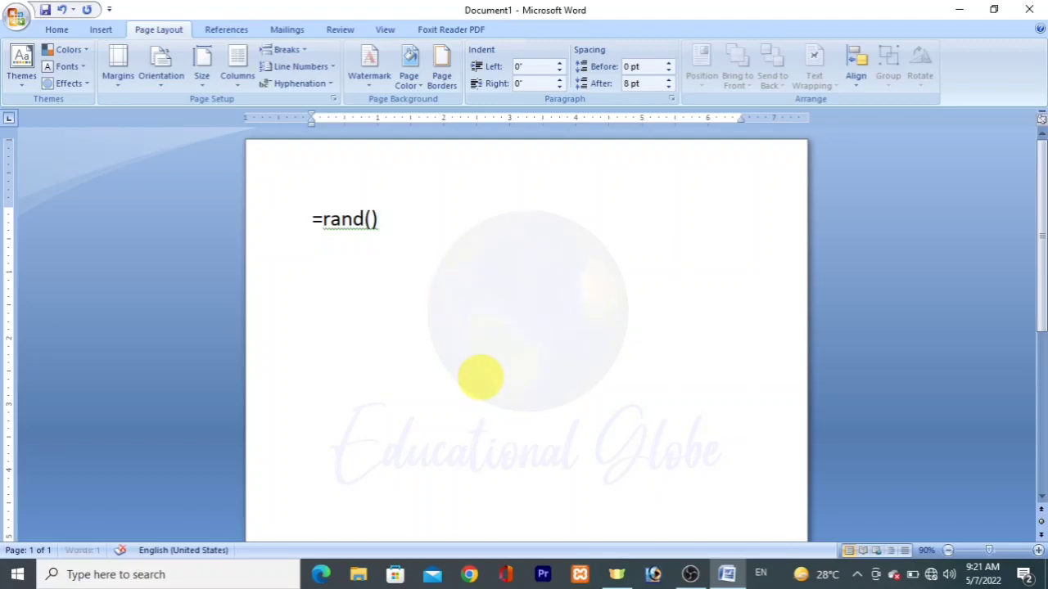
key(Return)
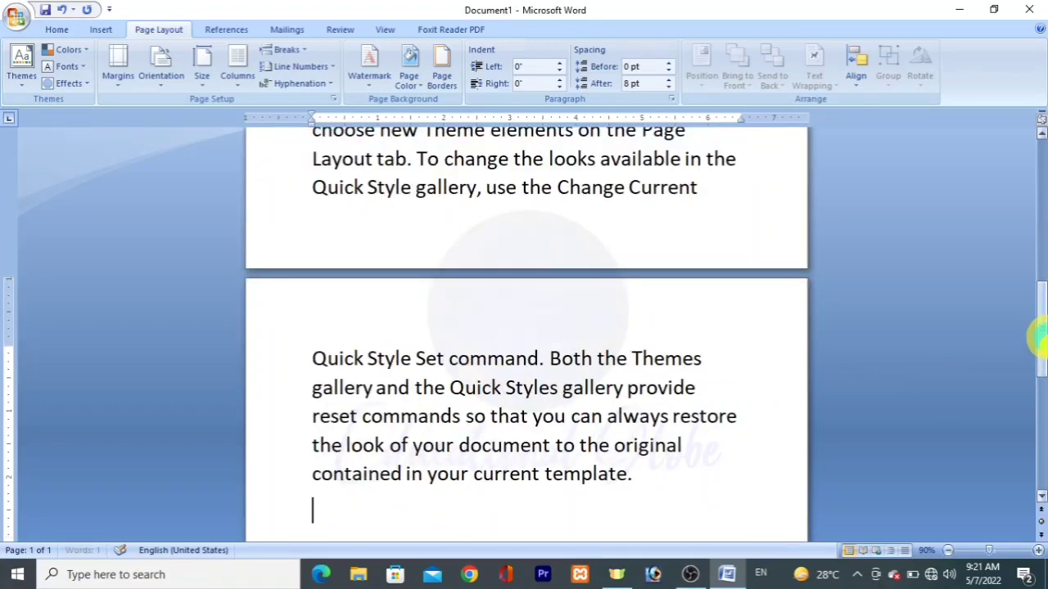
- Shrink all the sample text by two font-size steps
drag(1037, 336, 1040, 70)
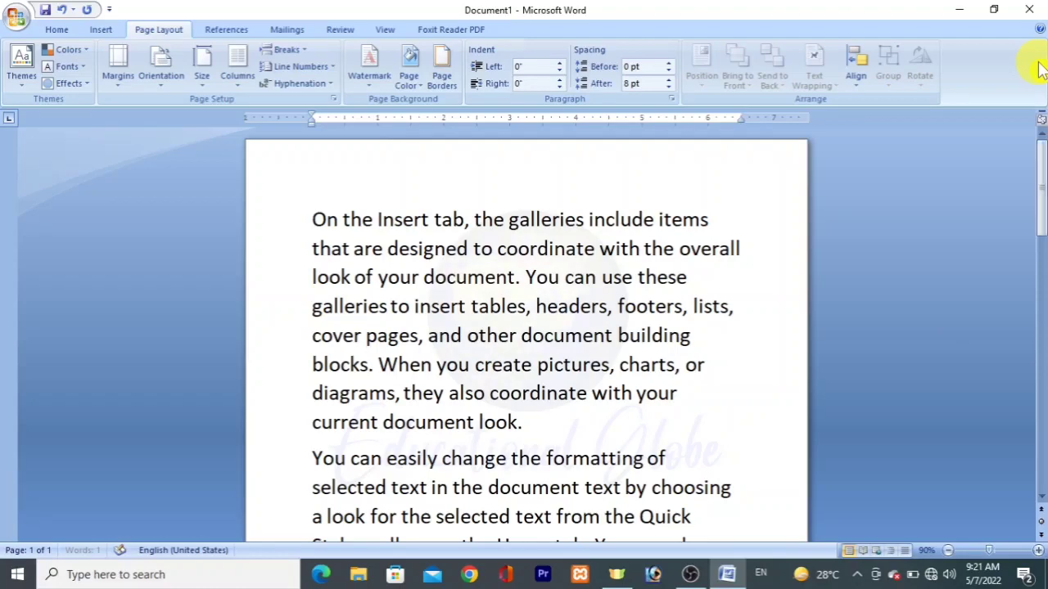
key(ctrl+a)
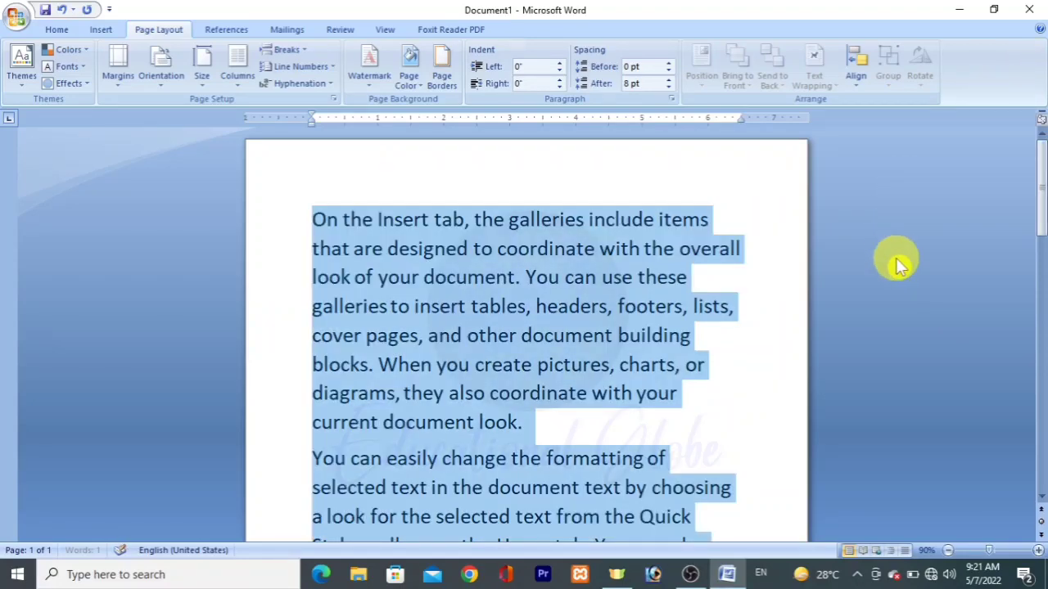
key(ctrl+bracketleft)
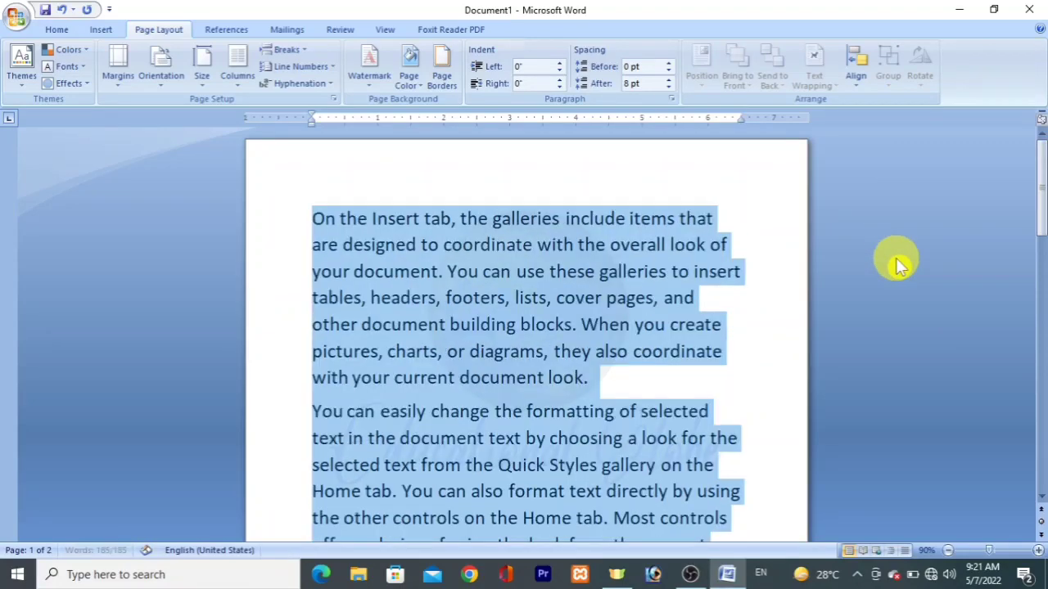
drag(1039, 205, 1038, 287)
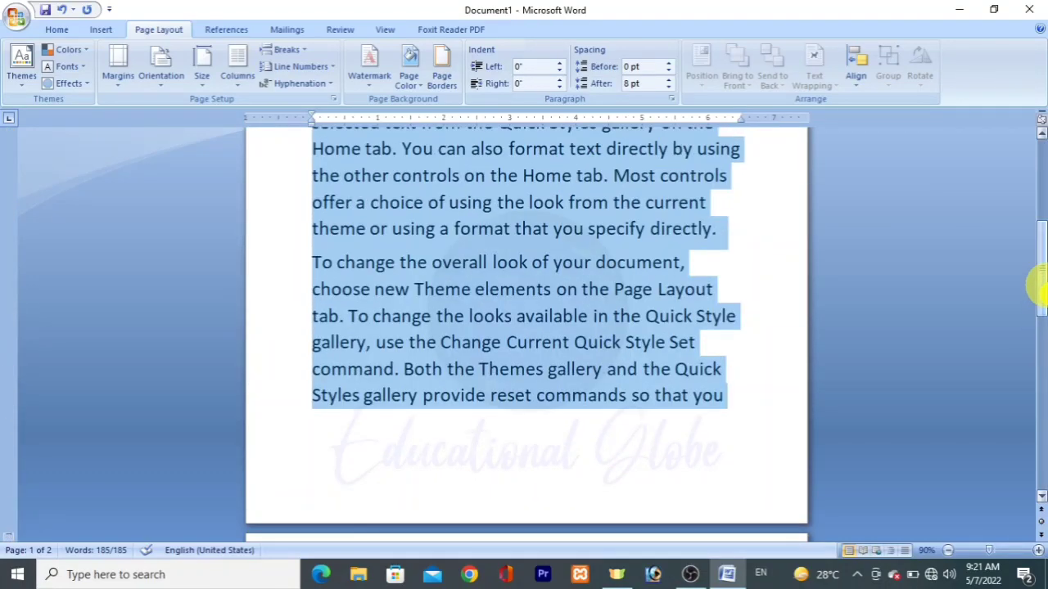
key(ctrl+bracketleft)
drag(1039, 274, 1041, 237)
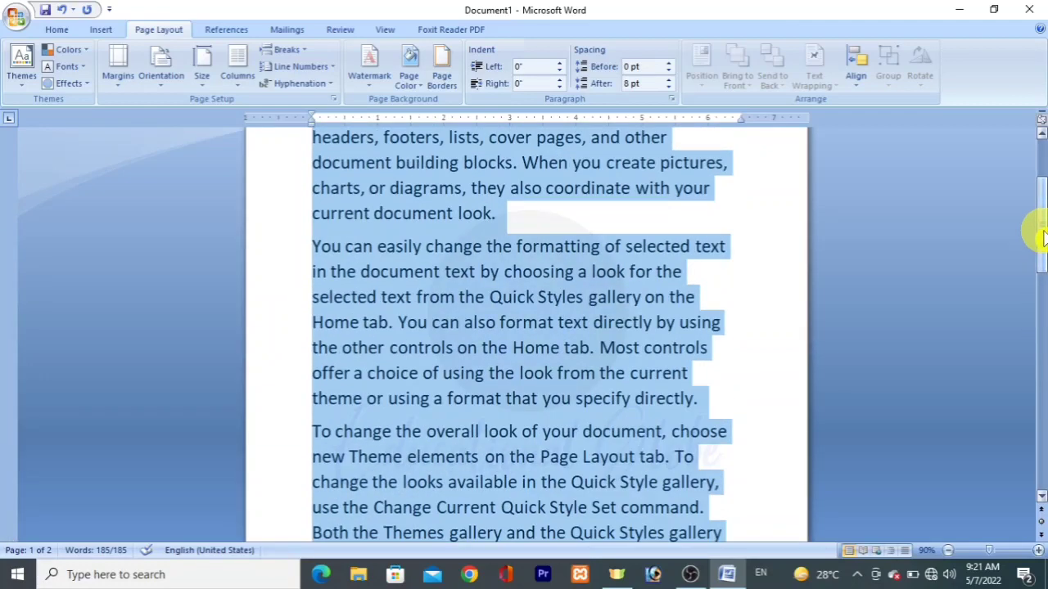
- Delete the empty paragraph that leaves a blank second page
key(Down)
key(Up)
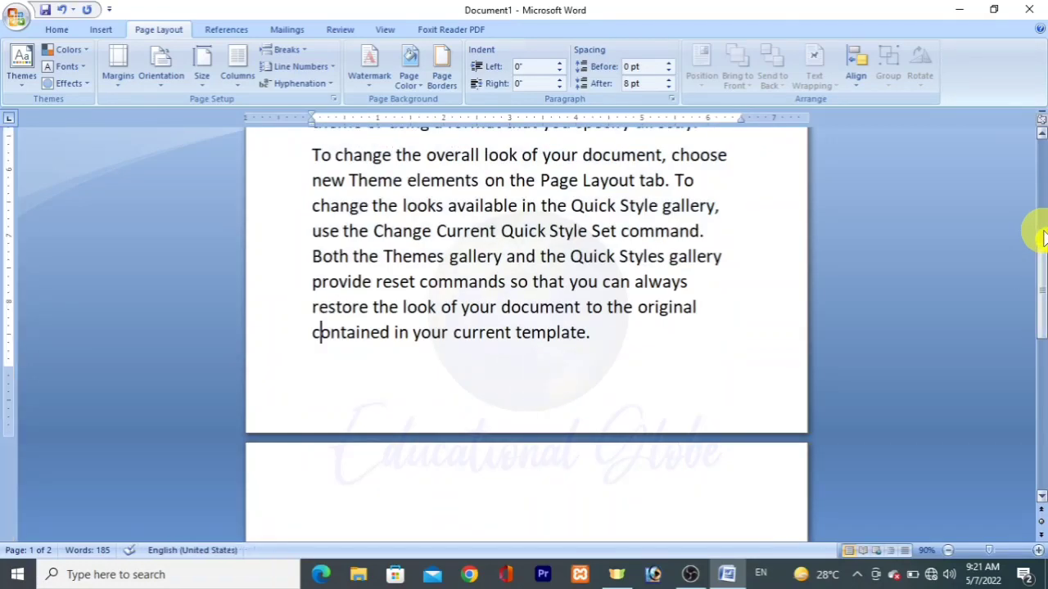
key(Down)
key(BackSpace)
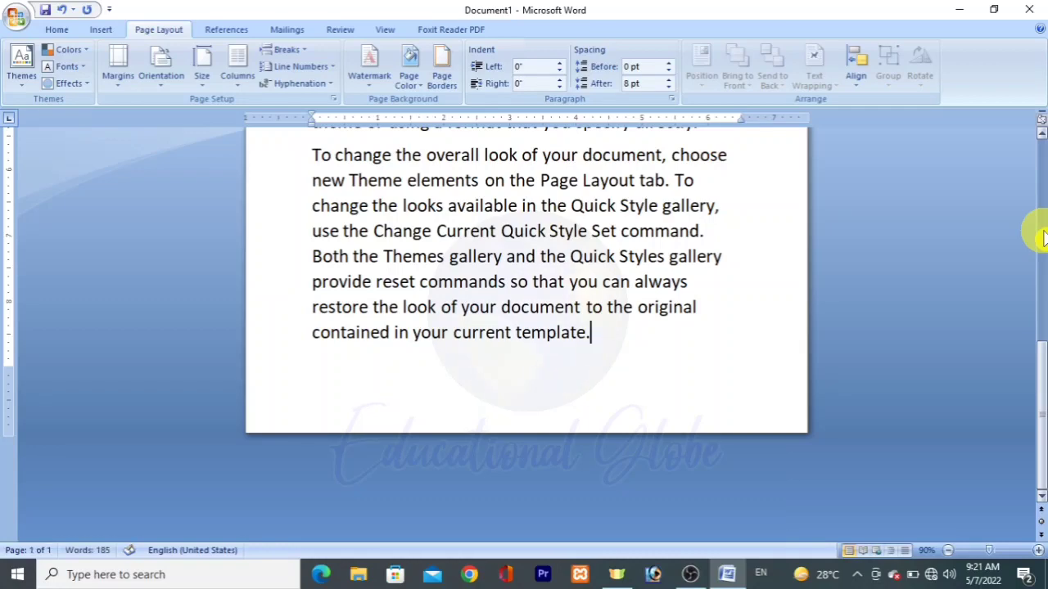
drag(1039, 385, 1038, 141)
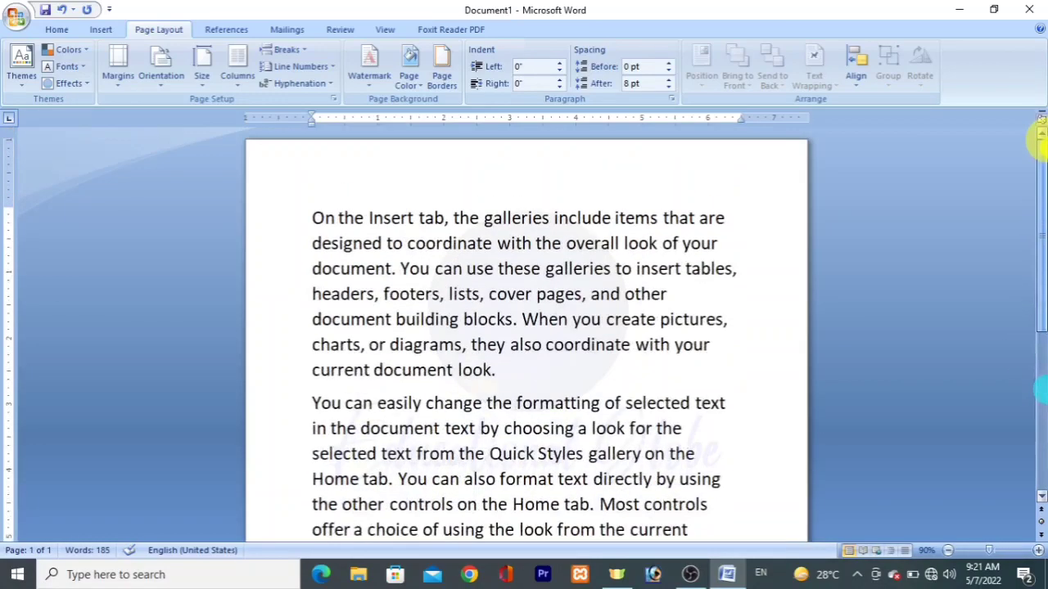
- Justify all paragraphs to both margins with Ctrl+J
key(ctrl+a)
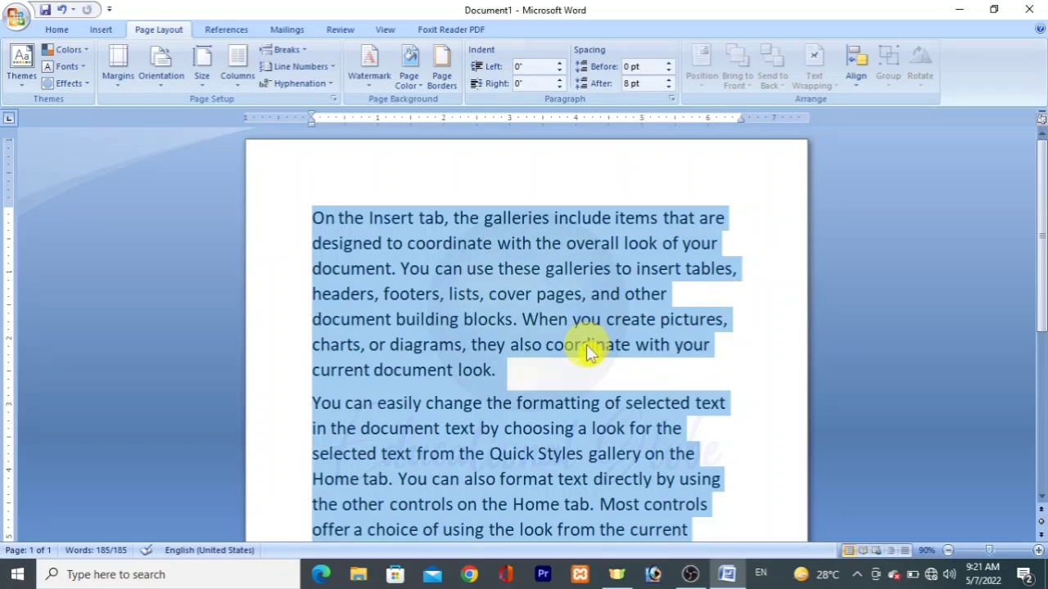
key(ctrl+j)
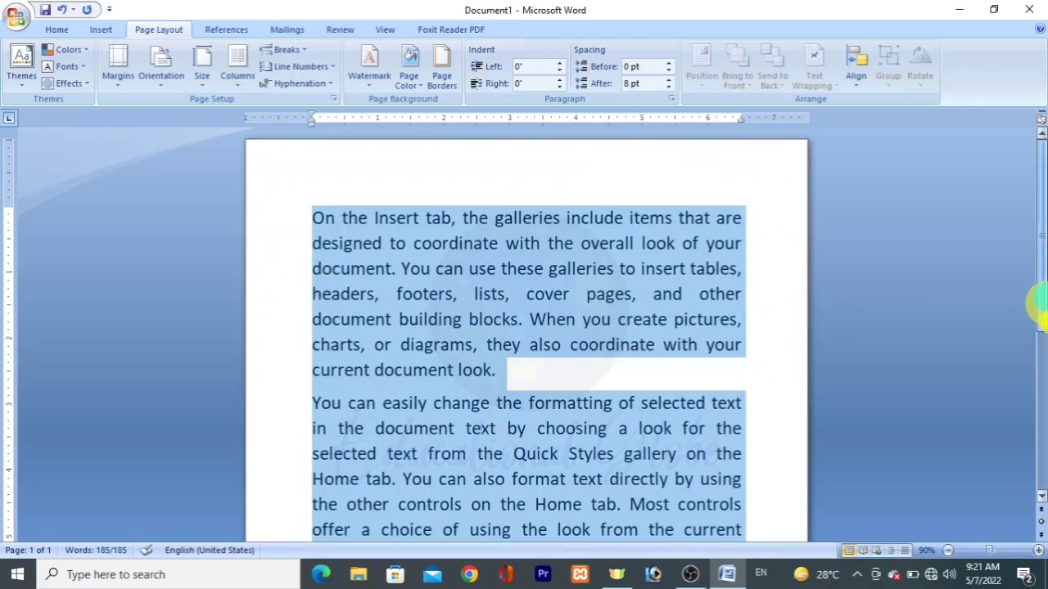
mouse_move(1040, 304)
mouse_down()
mouse_move(1040, 483)
mouse_move(1039, 237)
mouse_up()
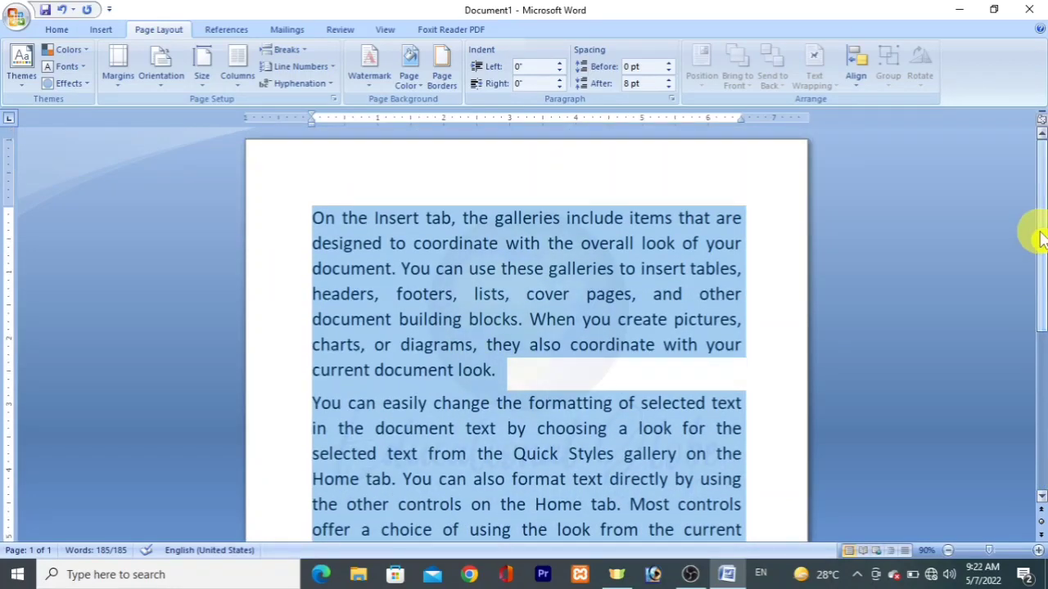
click(212, 86)
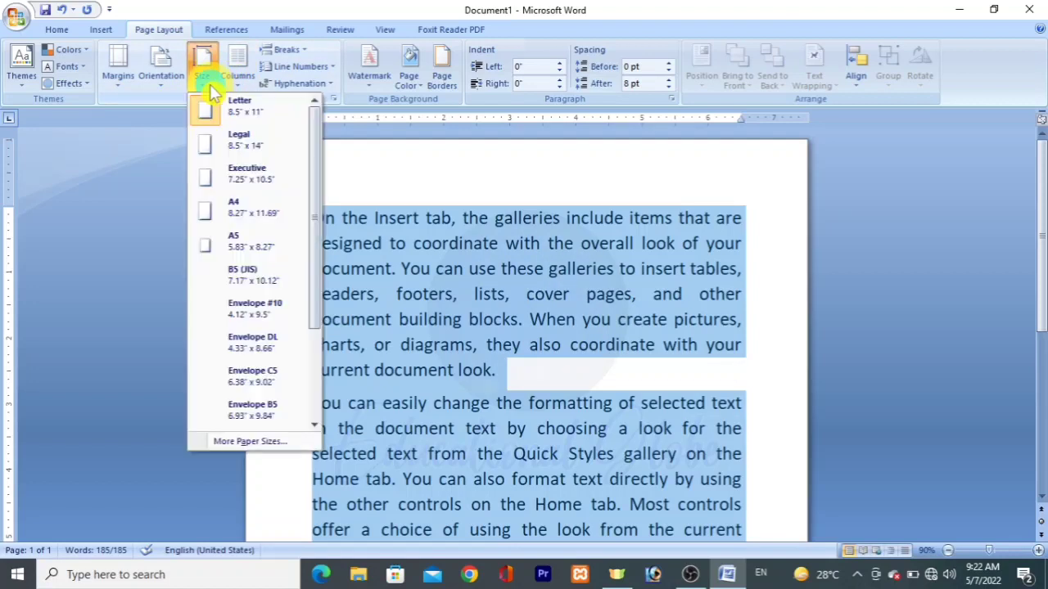
click(121, 86)
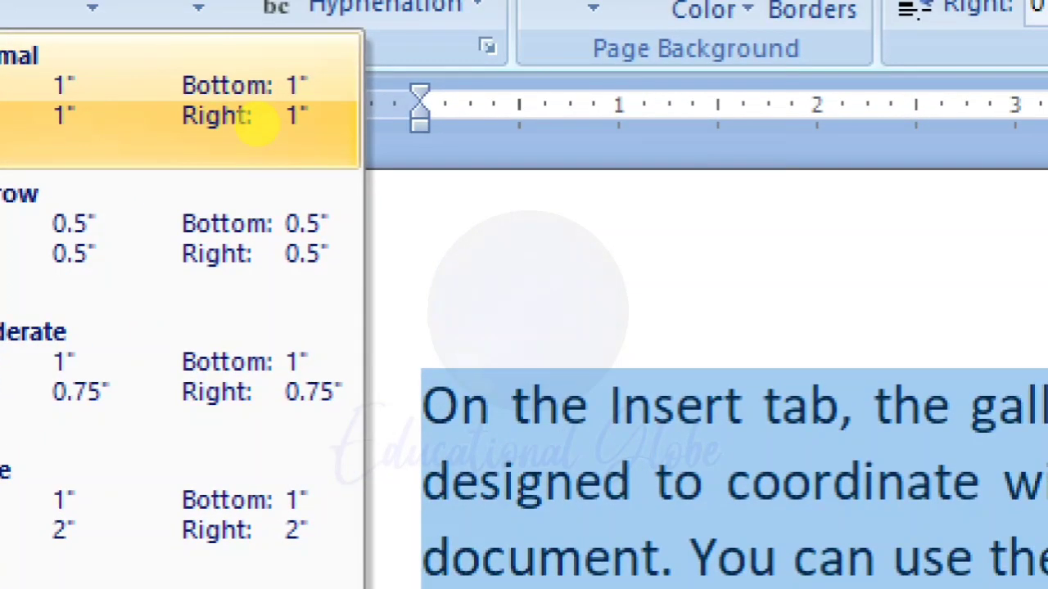
click(254, 131)
click(113, 67)
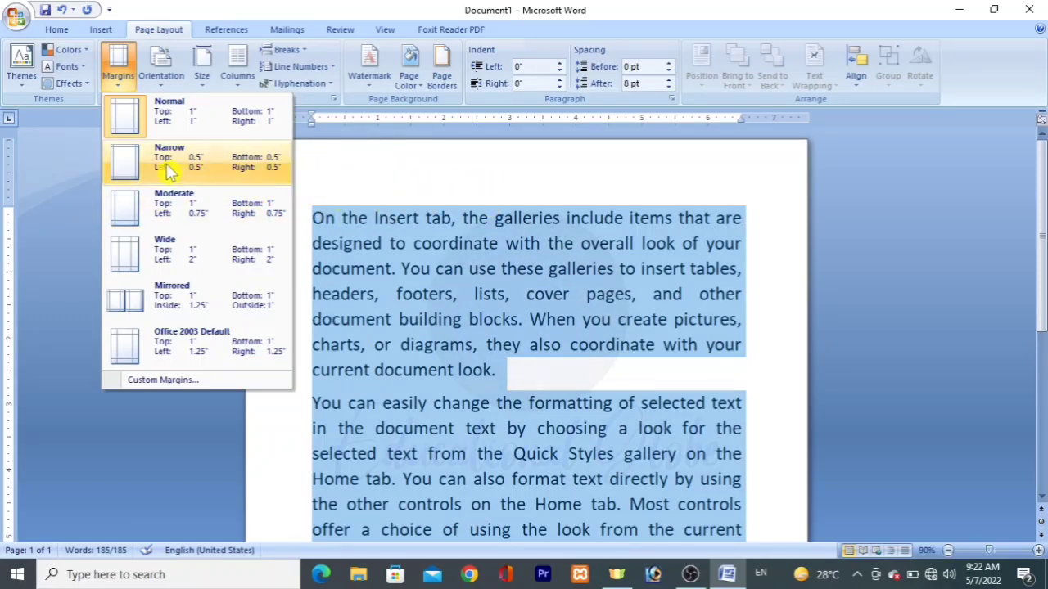
click(169, 168)
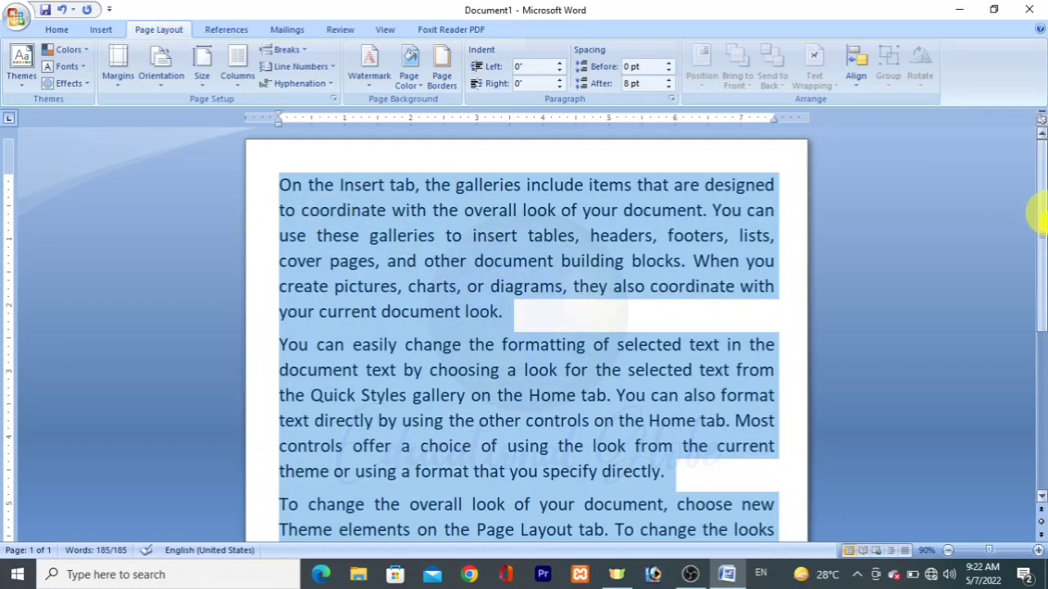
mouse_move(1038, 215)
mouse_down()
mouse_move(1040, 378)
mouse_move(1040, 176)
mouse_up()
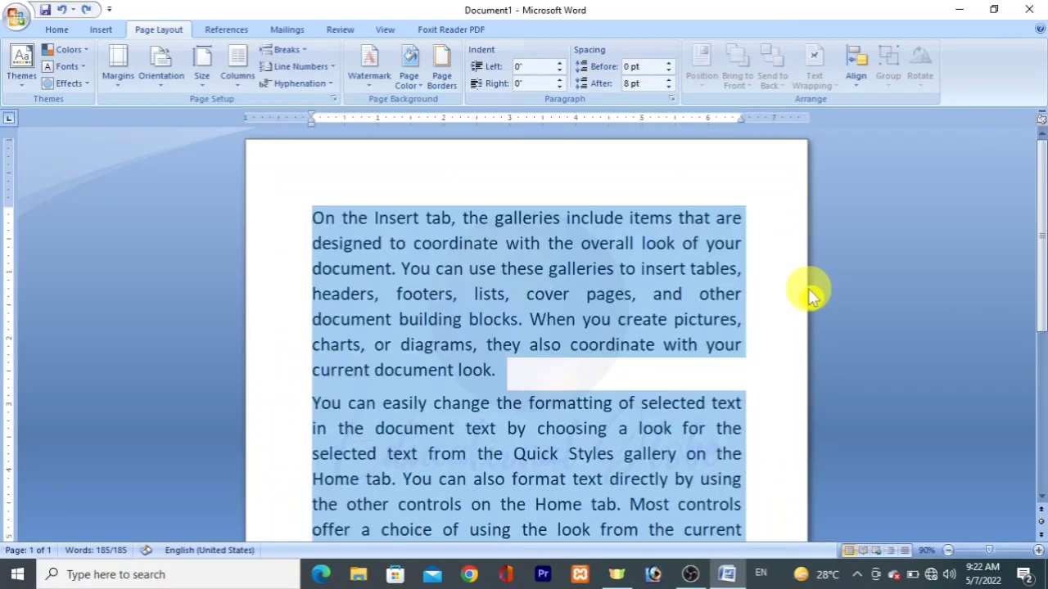
mouse_move(1037, 245)
mouse_down()
mouse_move(1031, 421)
mouse_move(1013, 241)
mouse_up()
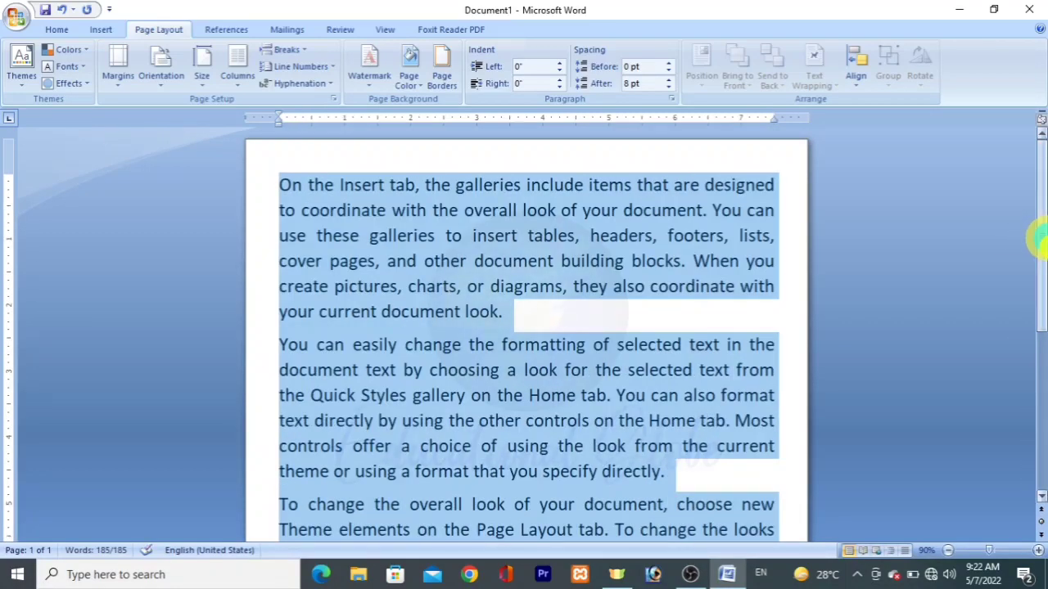
mouse_move(1038, 235)
mouse_down()
mouse_move(1039, 442)
mouse_move(1041, 164)
mouse_up()
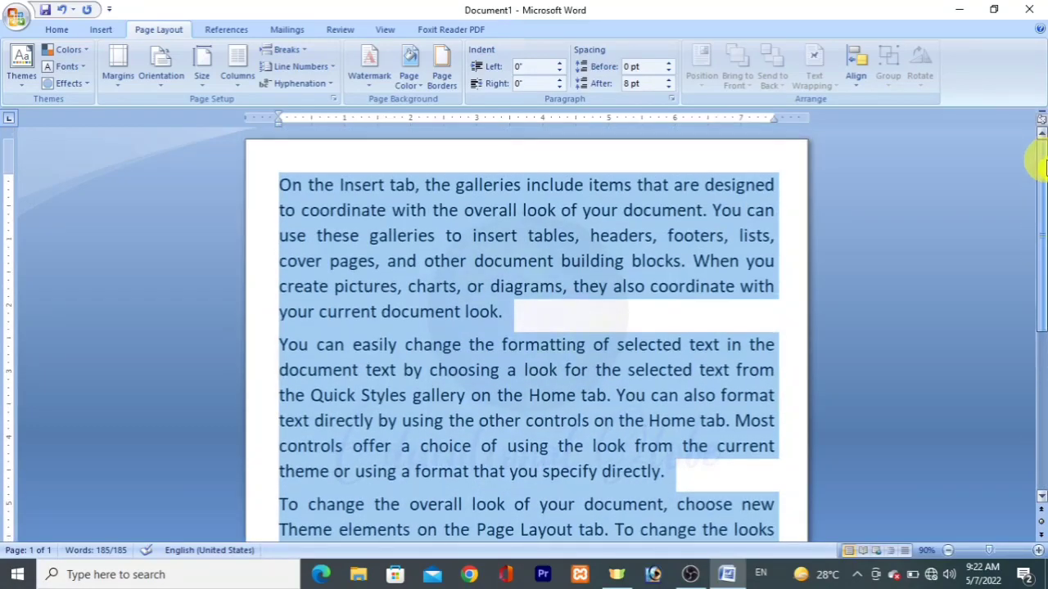
key(ctrl+z)
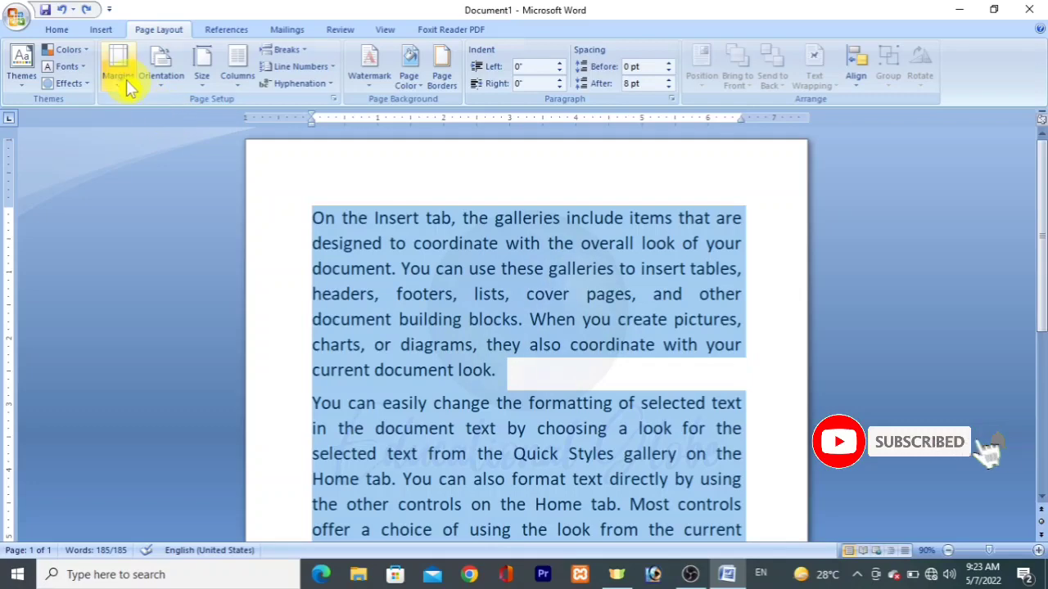
- Set the top and bottom margins to 0.4 inches in Custom Margins
click(118, 69)
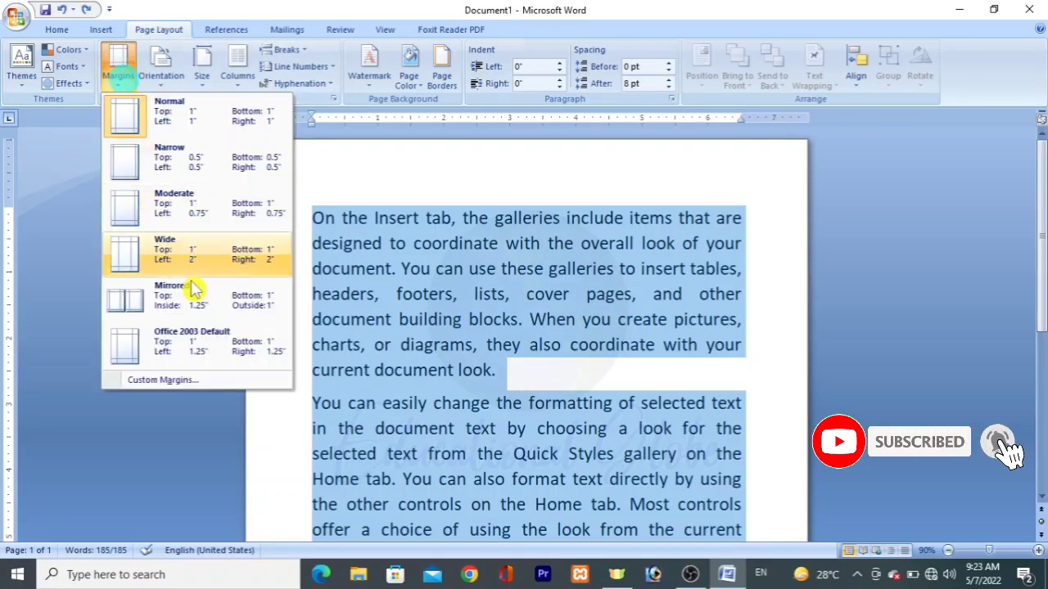
click(172, 383)
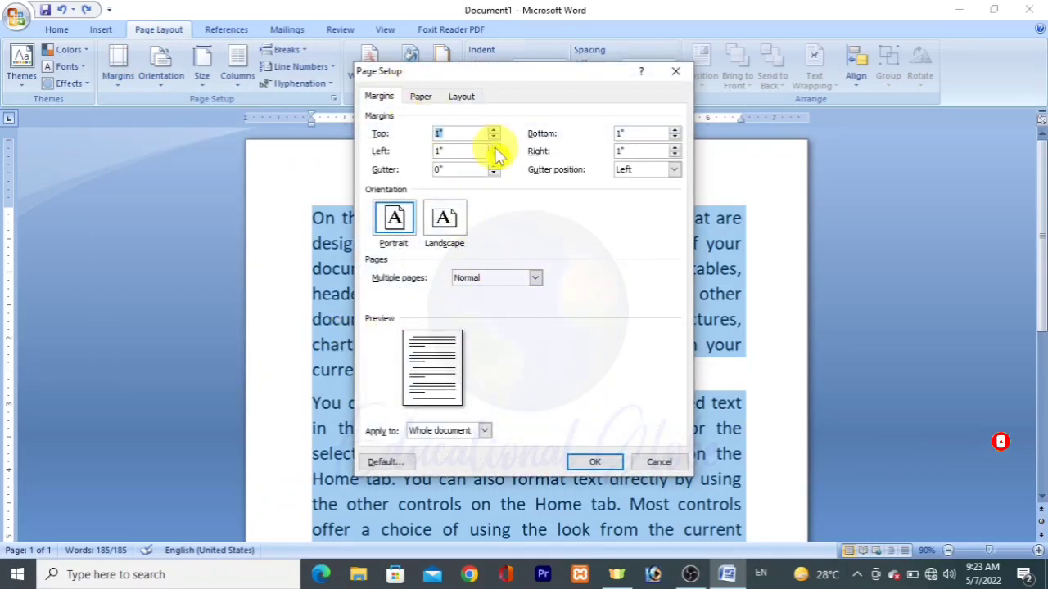
click(493, 132)
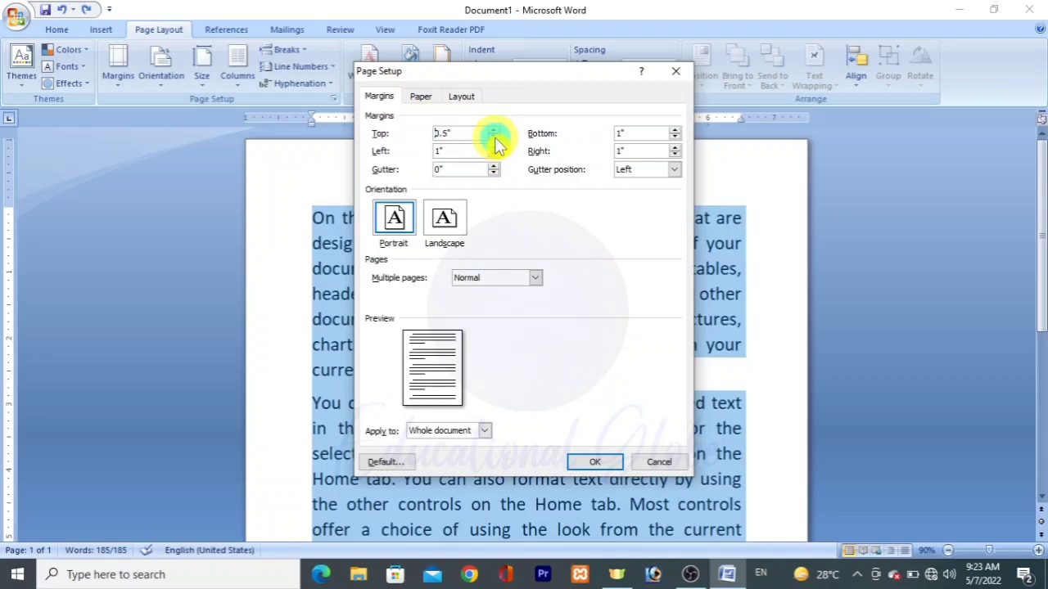
click(674, 138)
click(674, 138)
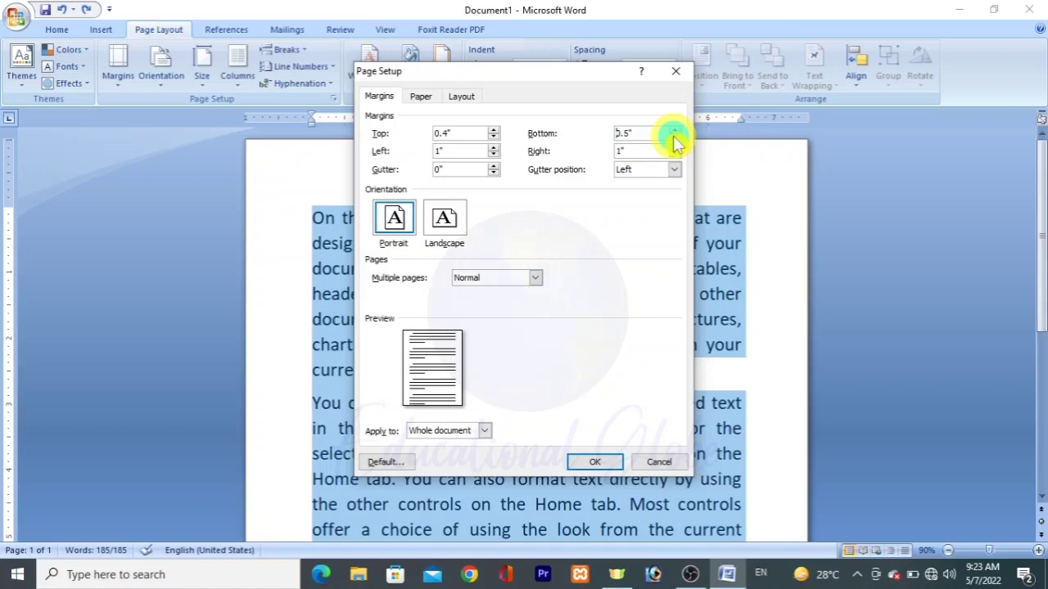
click(599, 463)
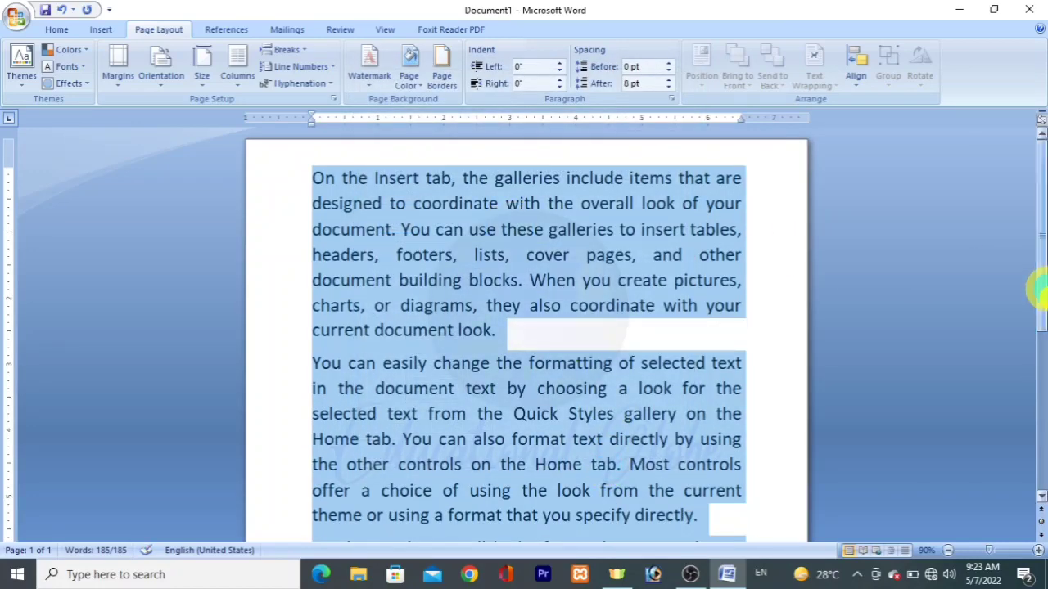
mouse_move(1040, 286)
mouse_down()
mouse_move(1037, 499)
mouse_move(1020, 234)
mouse_up()
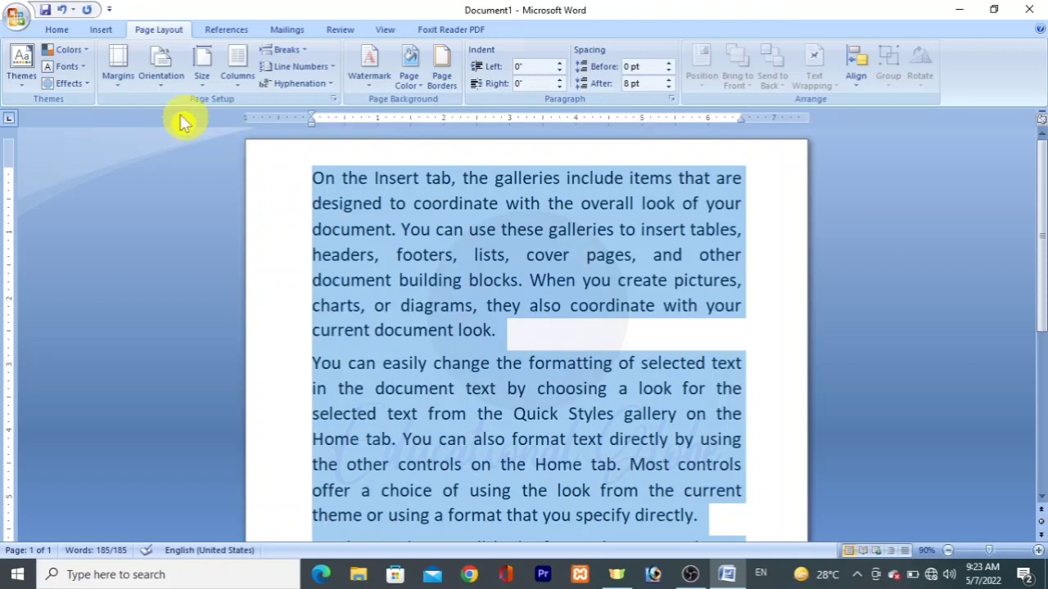
- Reopen the Custom Margins settings and close them without changes
click(118, 75)
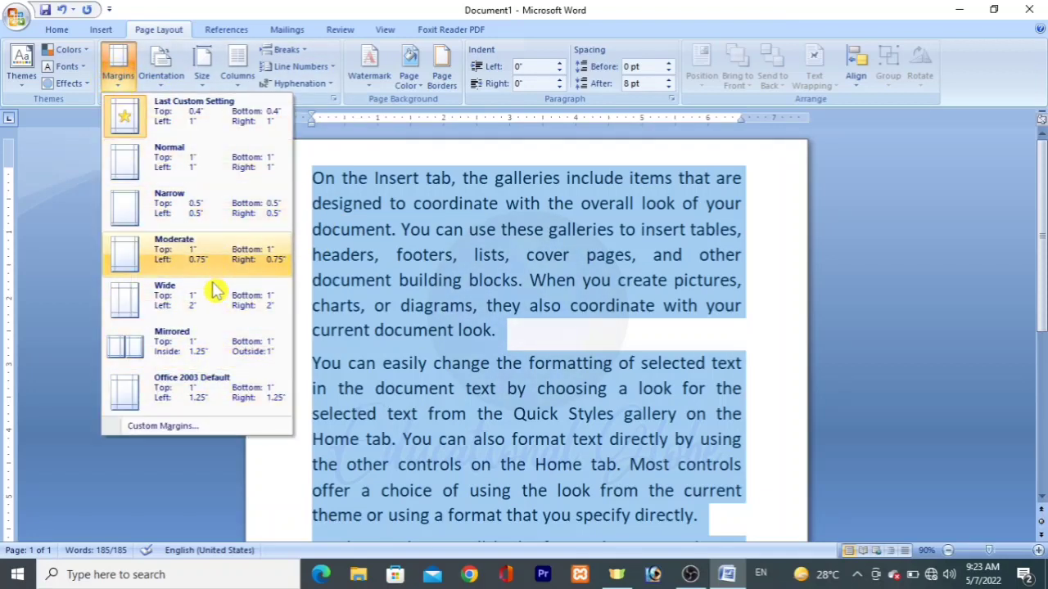
click(162, 429)
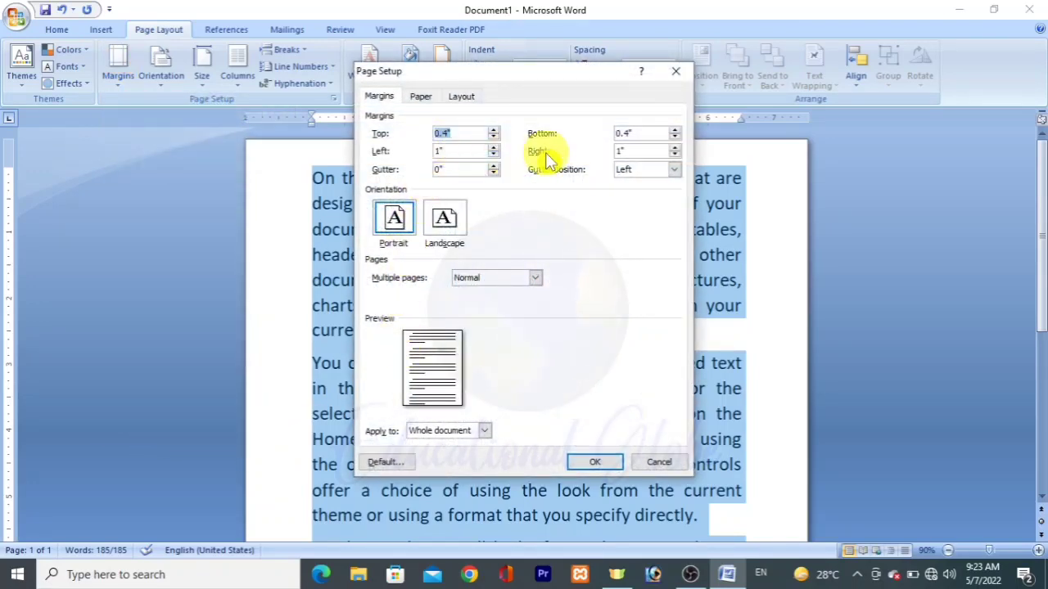
click(680, 80)
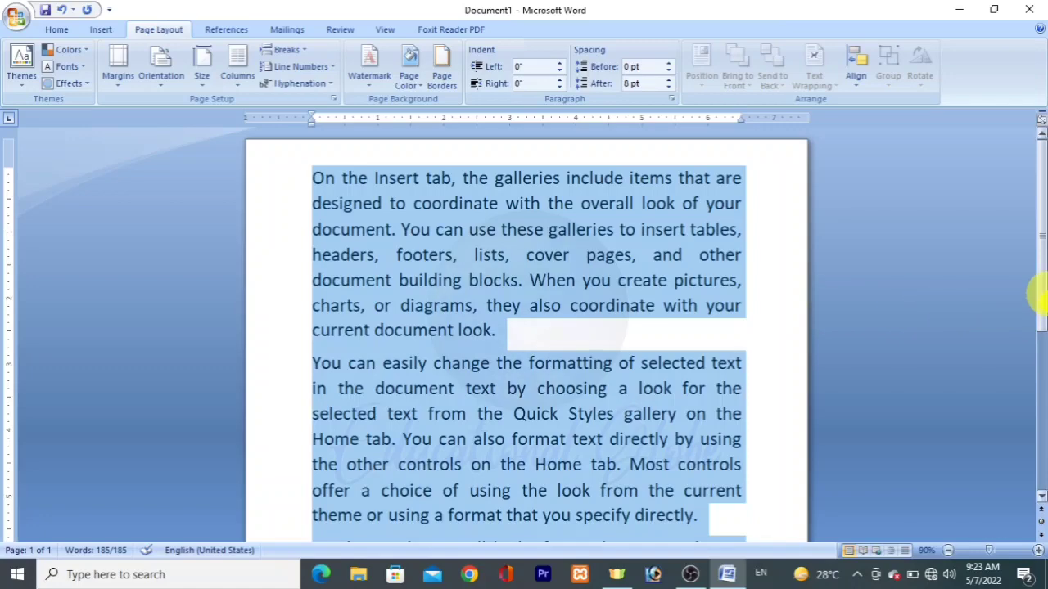
- Scroll down the page, then bring up the portrait/landscape Orientation list
mouse_move(1038, 274)
mouse_down()
mouse_move(1037, 421)
mouse_move(1038, 173)
mouse_up()
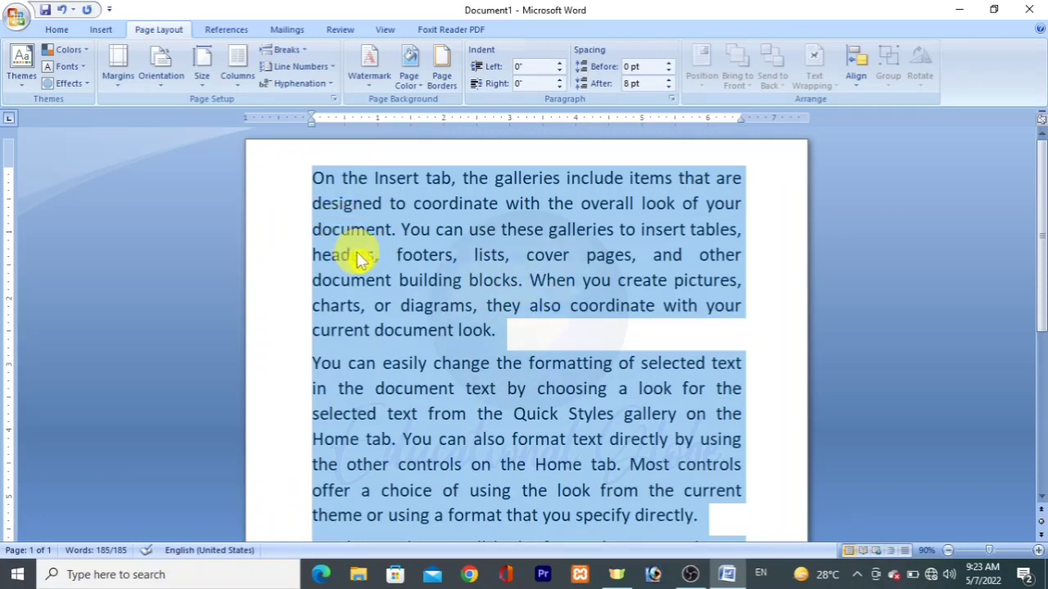
click(161, 74)
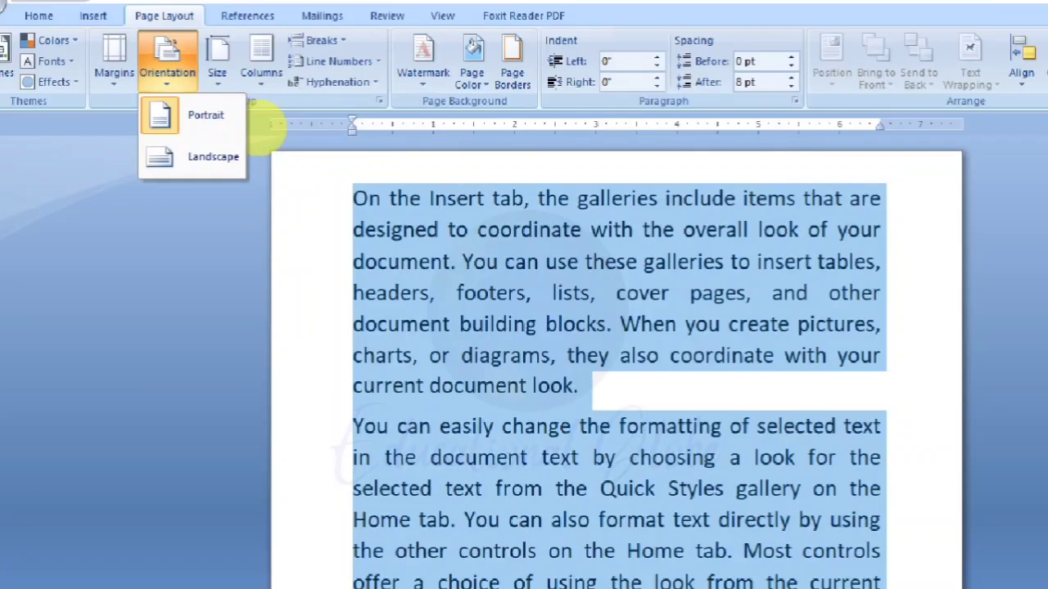
- Switch the page orientation to Landscape and scroll to check the wider page
click(144, 86)
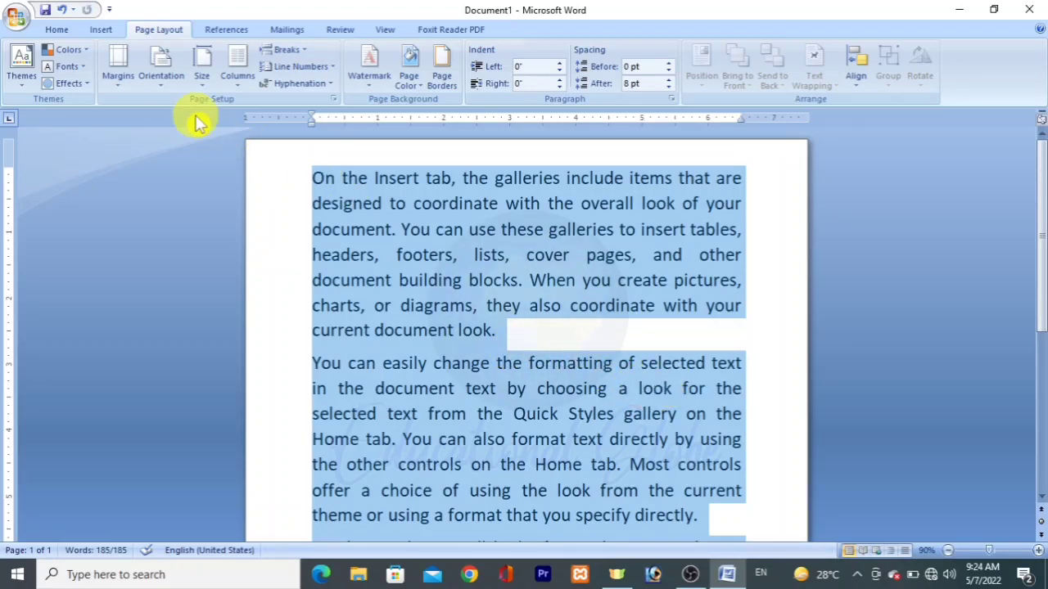
click(164, 77)
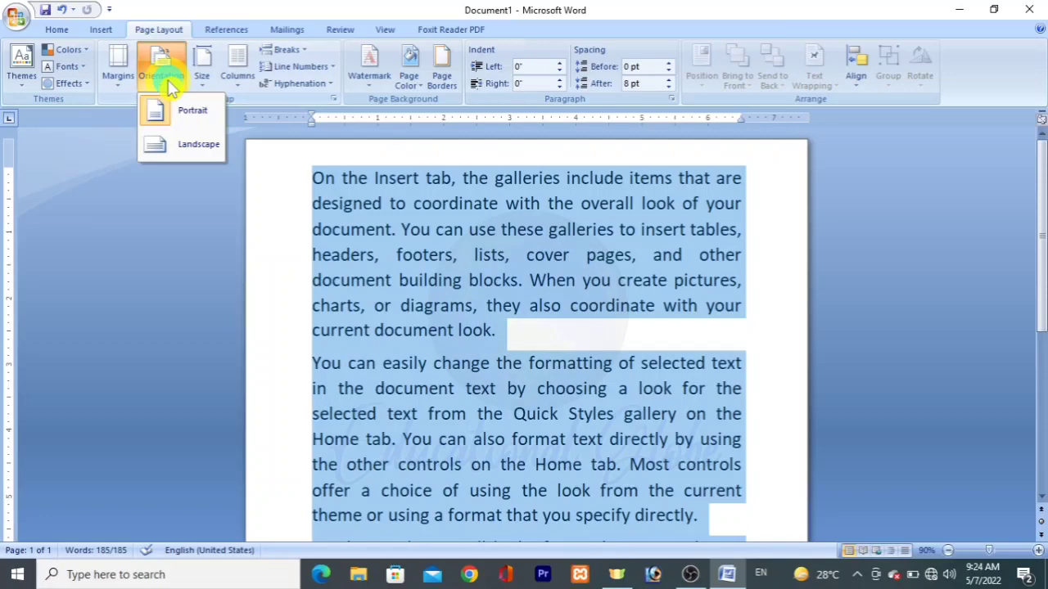
click(197, 145)
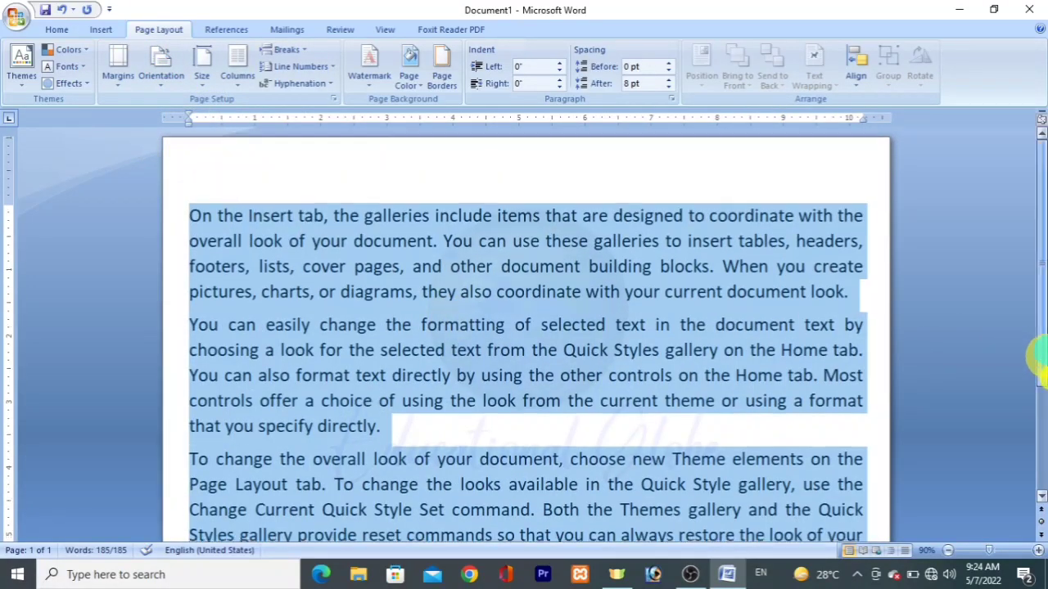
mouse_move(1036, 348)
mouse_down()
mouse_move(1036, 503)
mouse_move(1039, 339)
mouse_move(1036, 515)
mouse_move(1041, 378)
mouse_up()
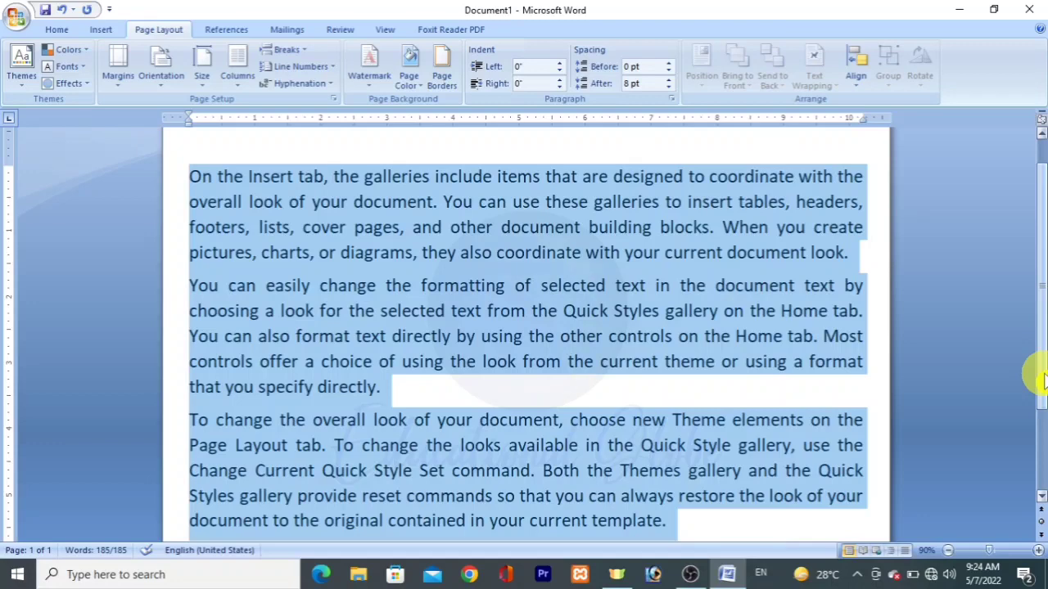
key(ctrl+F1)
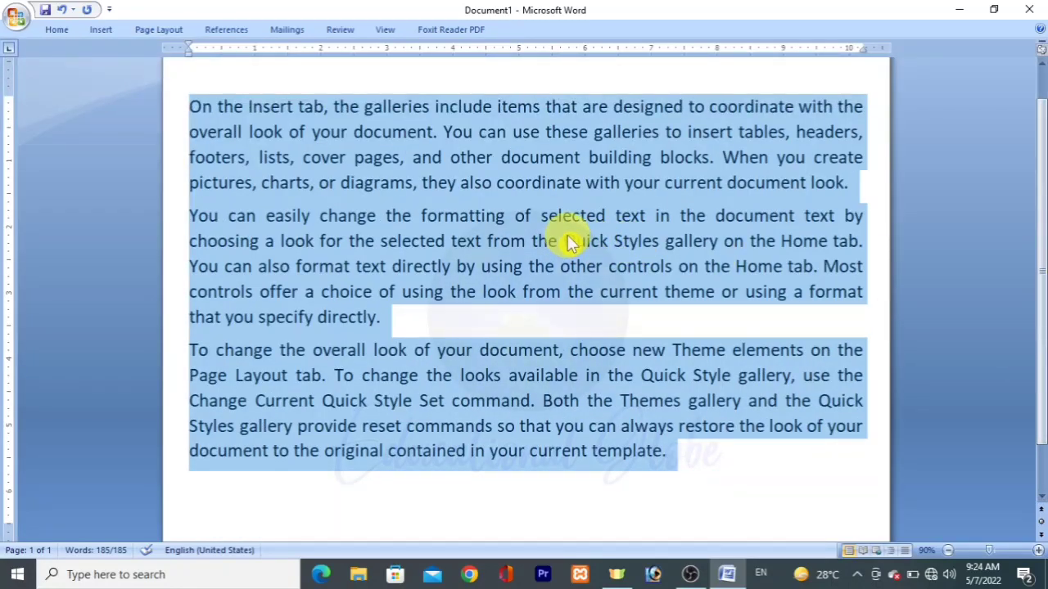
right_click(590, 32)
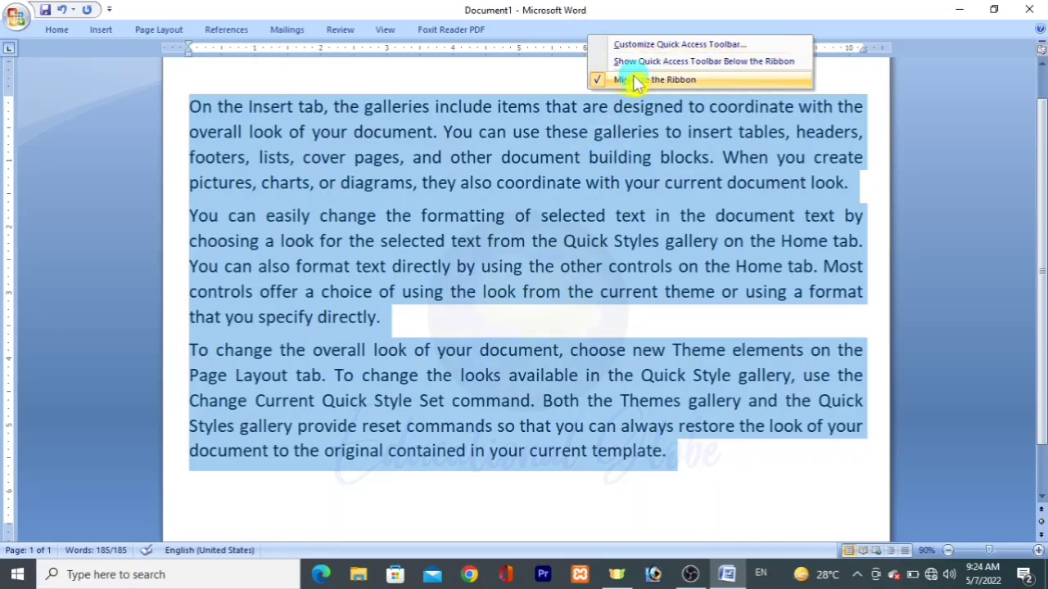
click(622, 83)
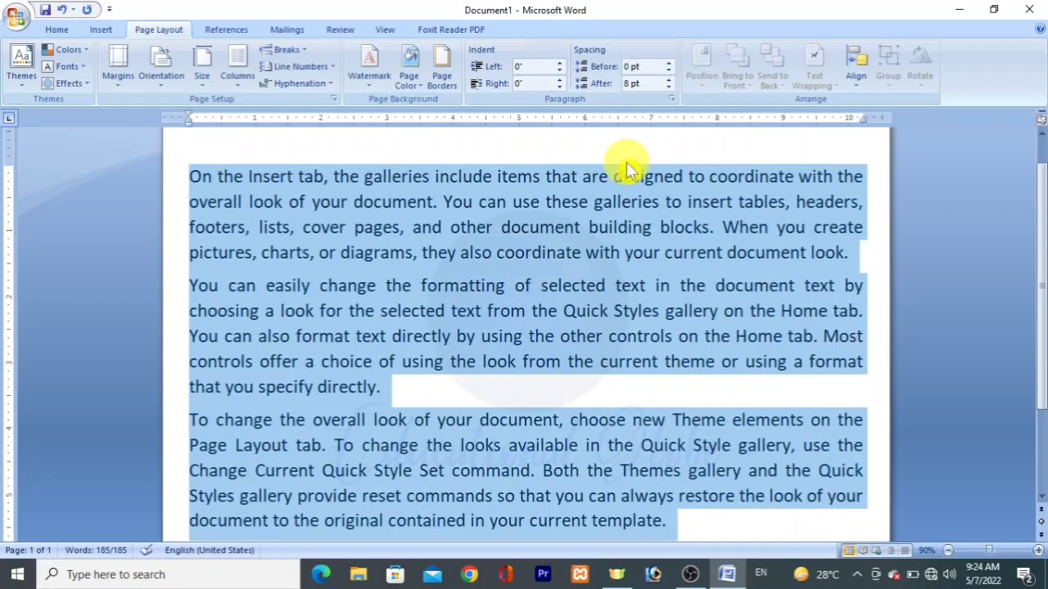
key(ctrl+F2)
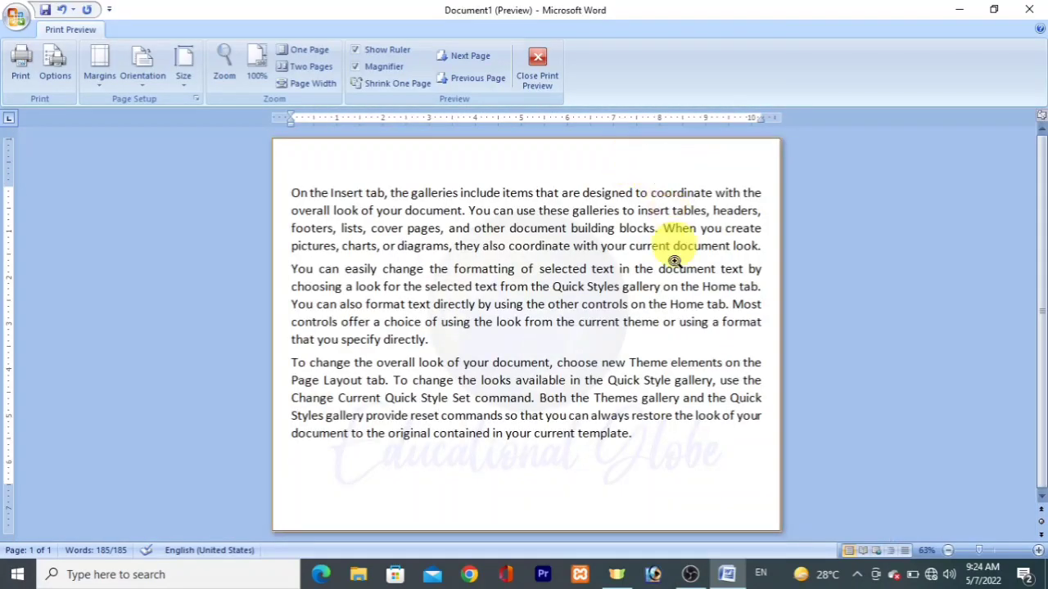
click(449, 302)
click(449, 303)
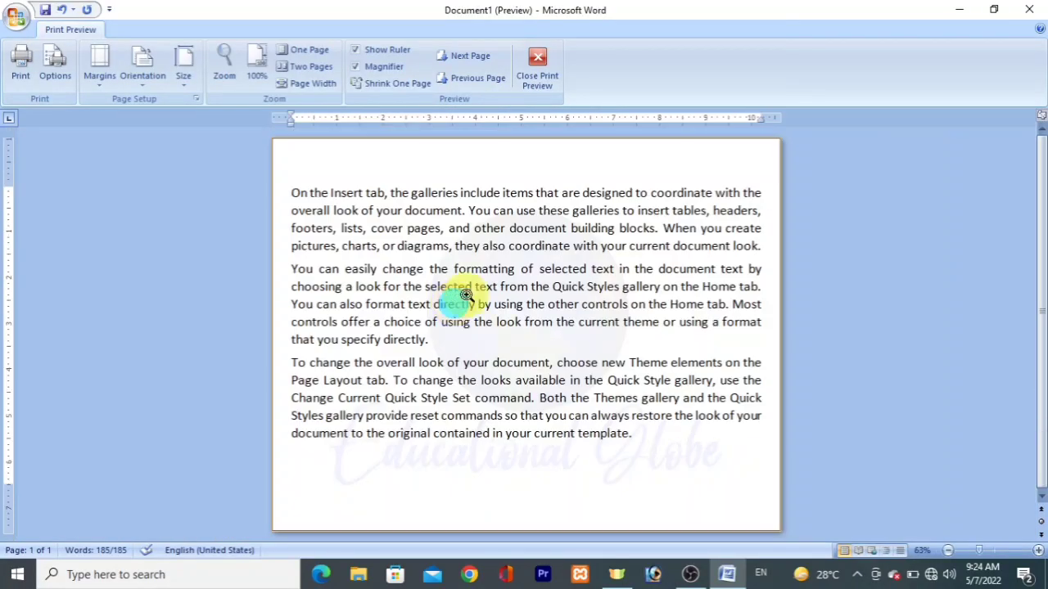
click(550, 75)
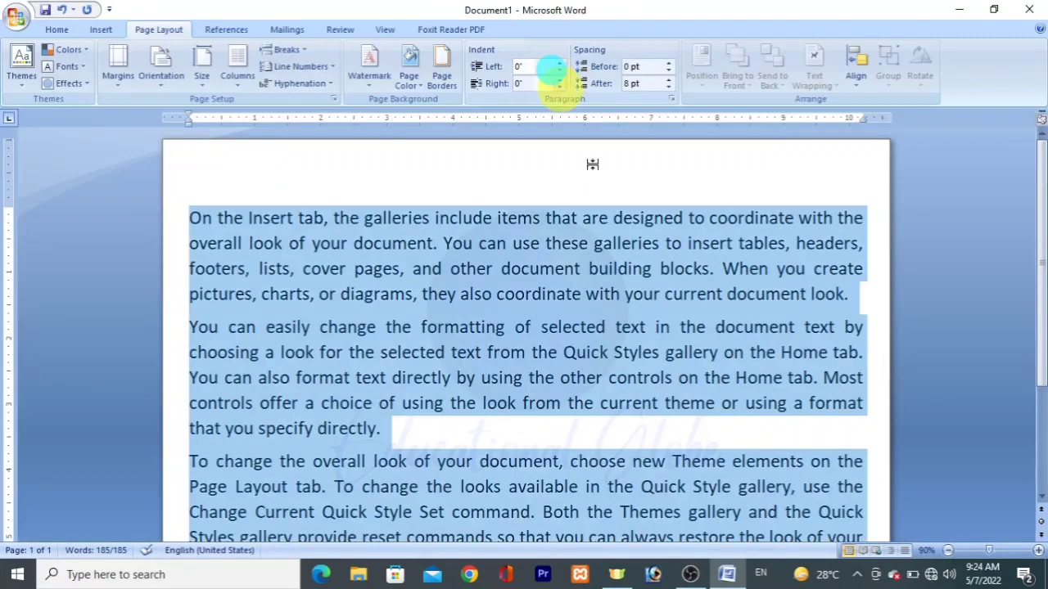
- Switch back to Portrait and check the page in Print Preview with the Magnifier
click(161, 72)
click(185, 115)
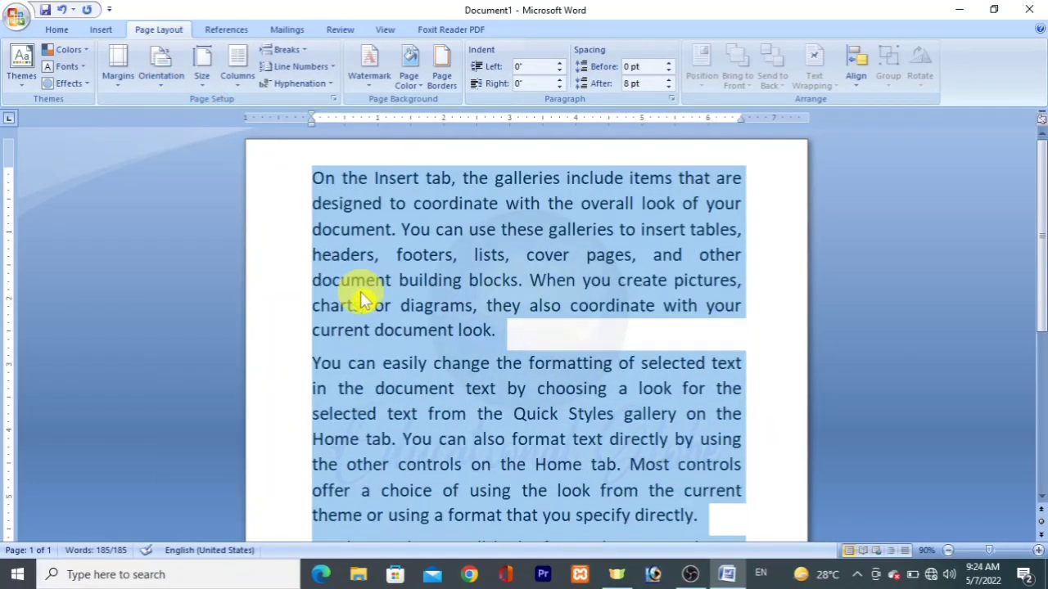
key(ctrl+F2)
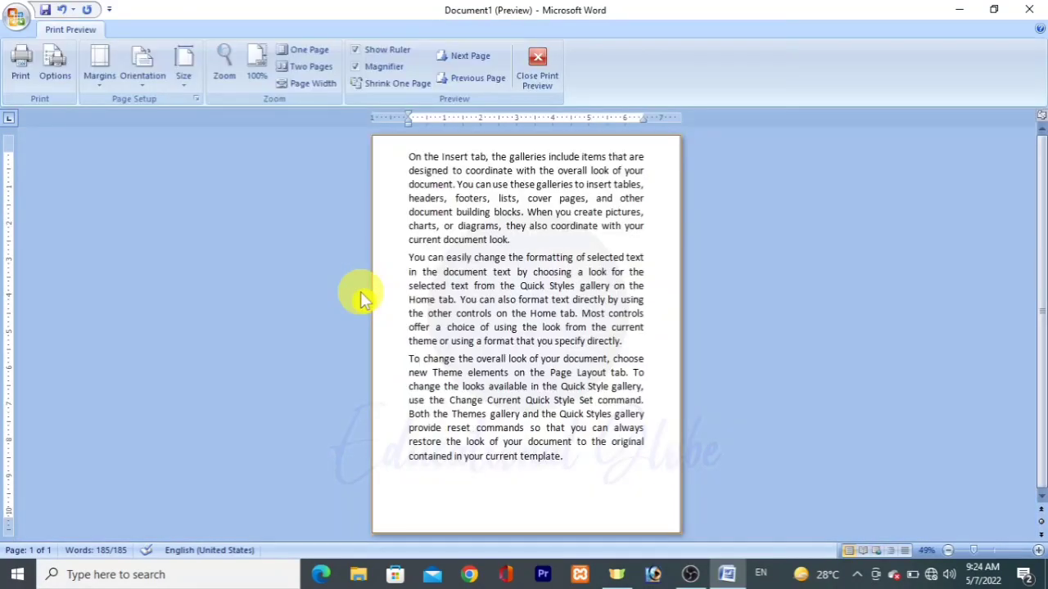
click(495, 258)
click(505, 257)
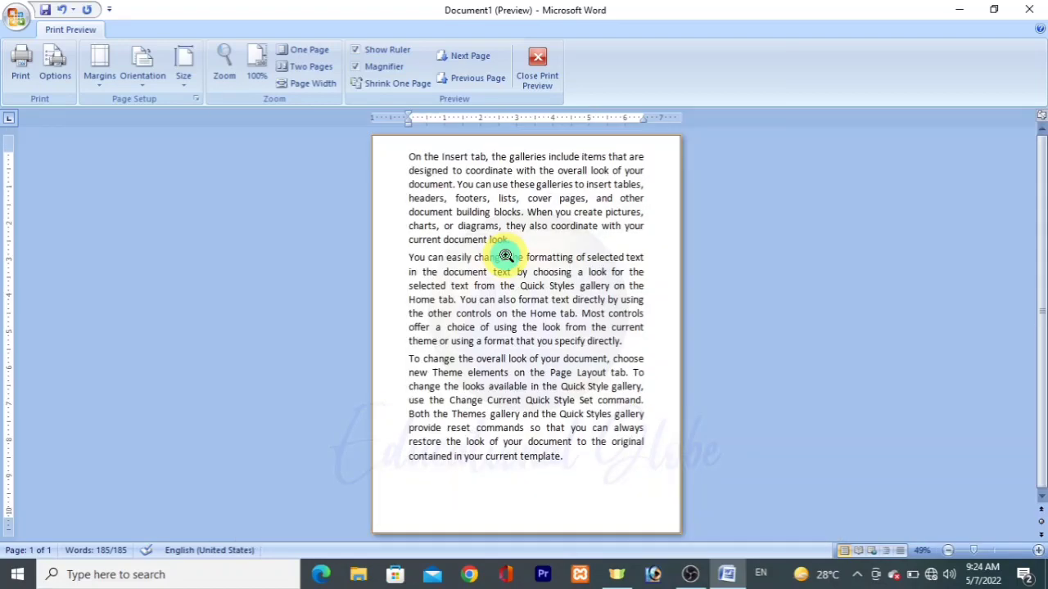
click(537, 69)
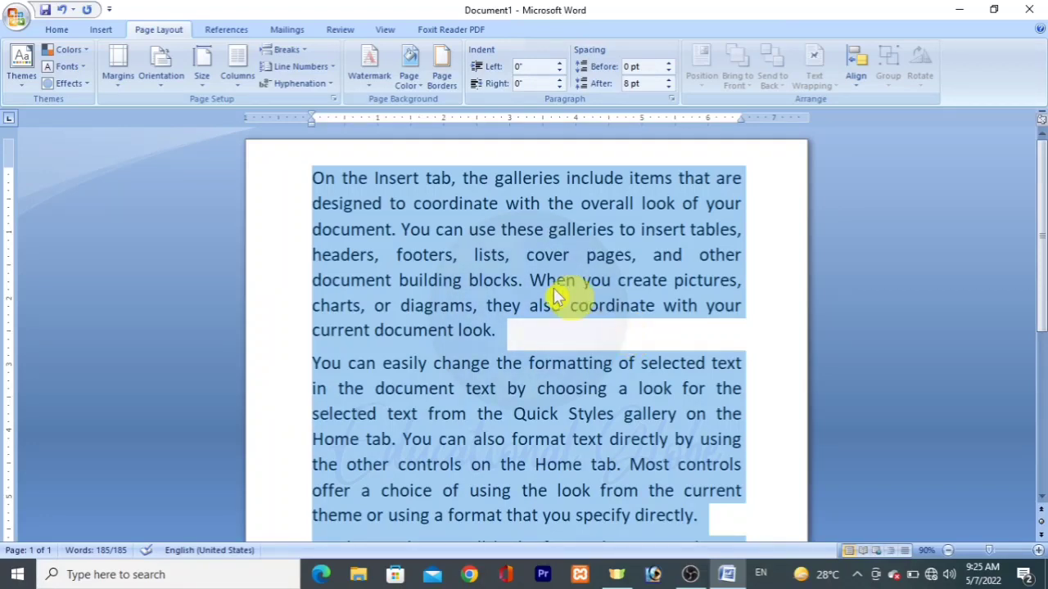
- Set the paper size to A4 (8.27" x 11.69") from the Size list
click(202, 82)
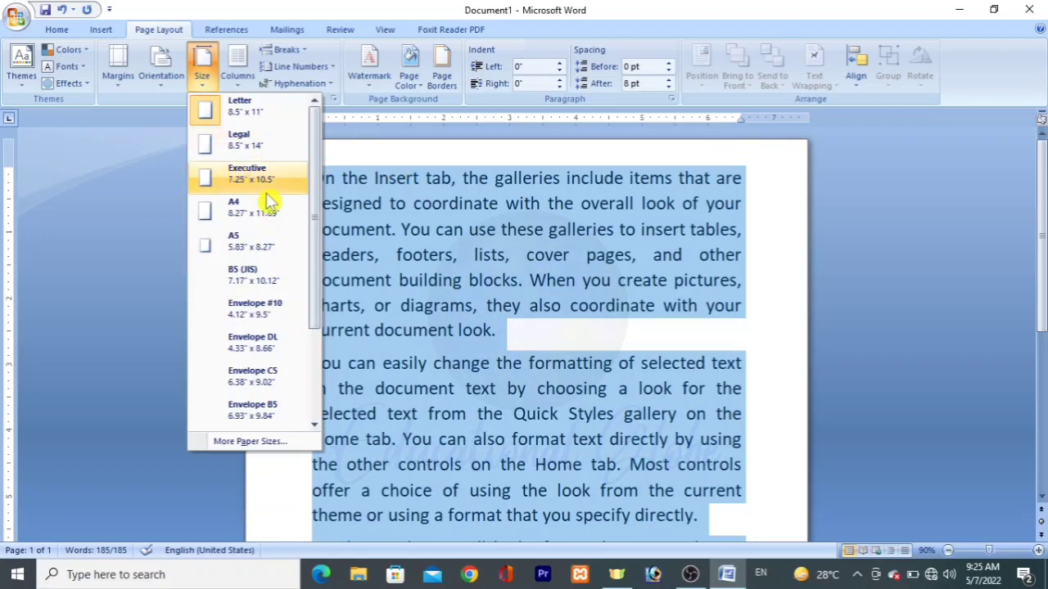
mouse_move(320, 309)
mouse_down()
mouse_move(333, 362)
mouse_move(307, 309)
mouse_up()
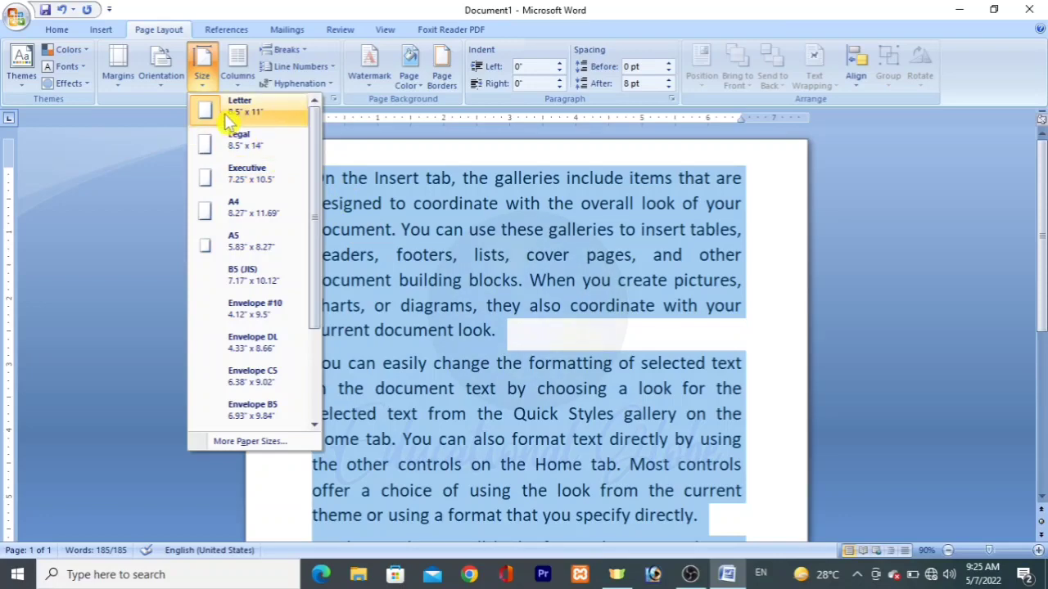
click(243, 215)
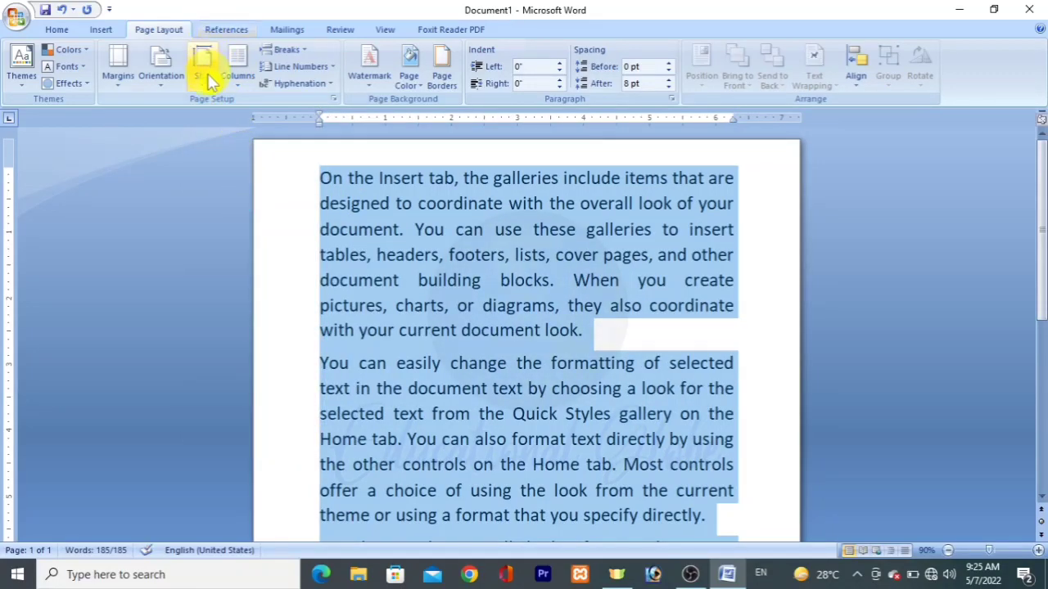
click(204, 57)
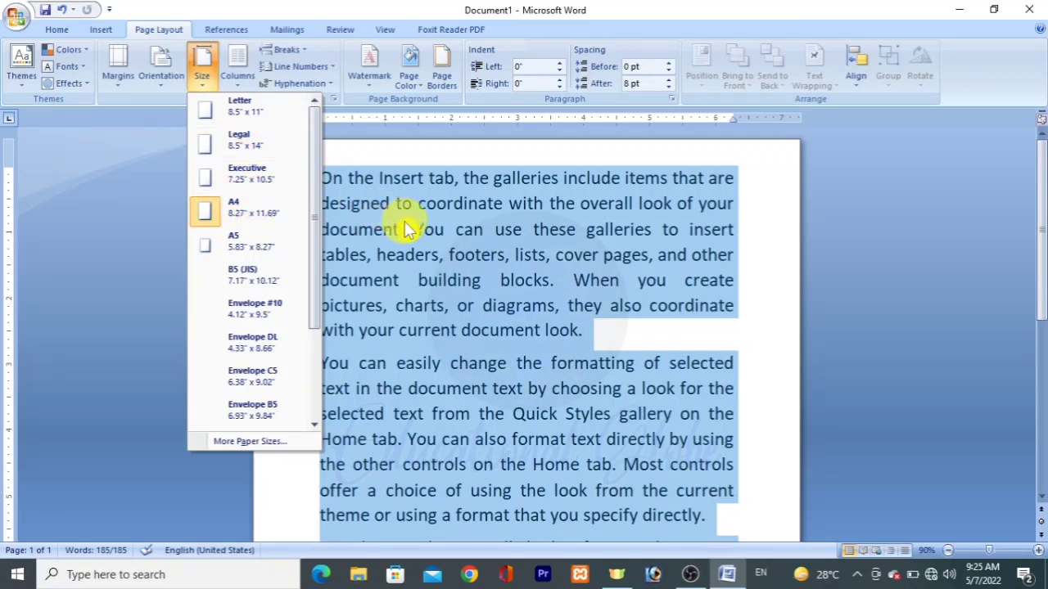
key(Escape)
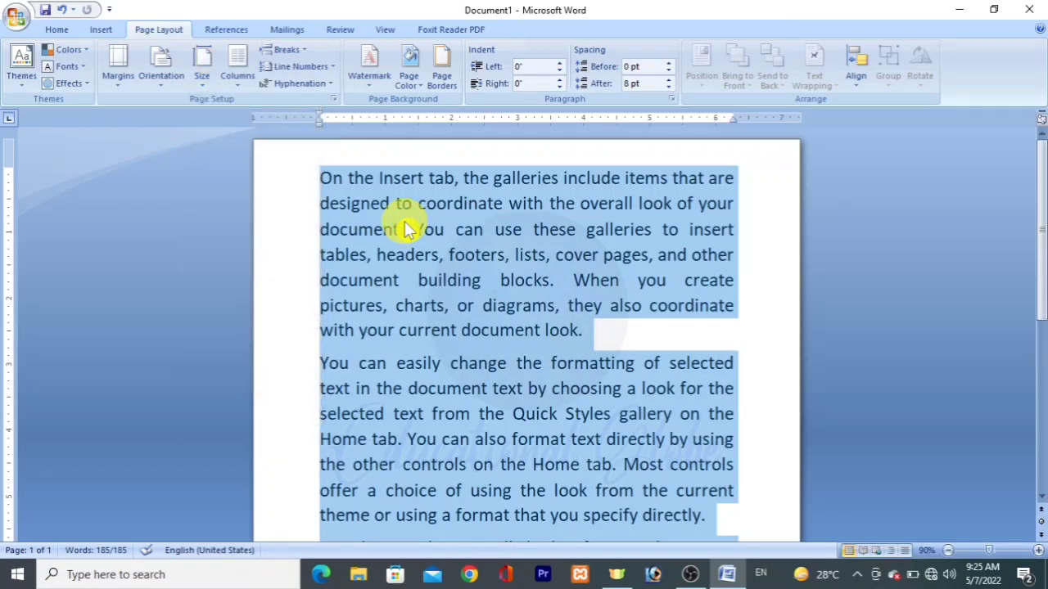
- Try Legal paper size, switch back to A4, and scroll to the document's top
click(201, 80)
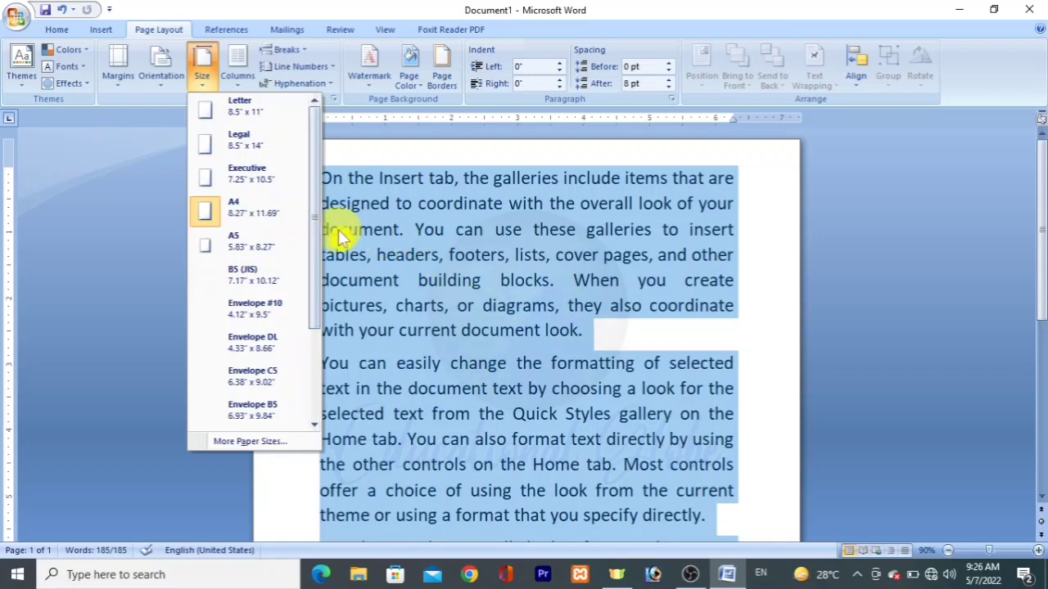
click(246, 143)
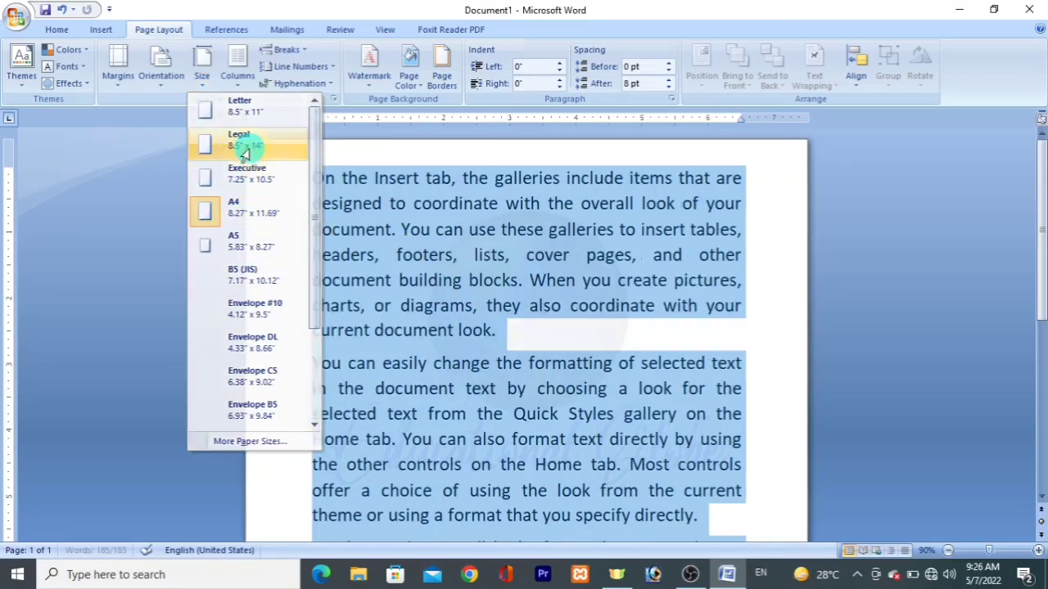
drag(1037, 245, 1040, 458)
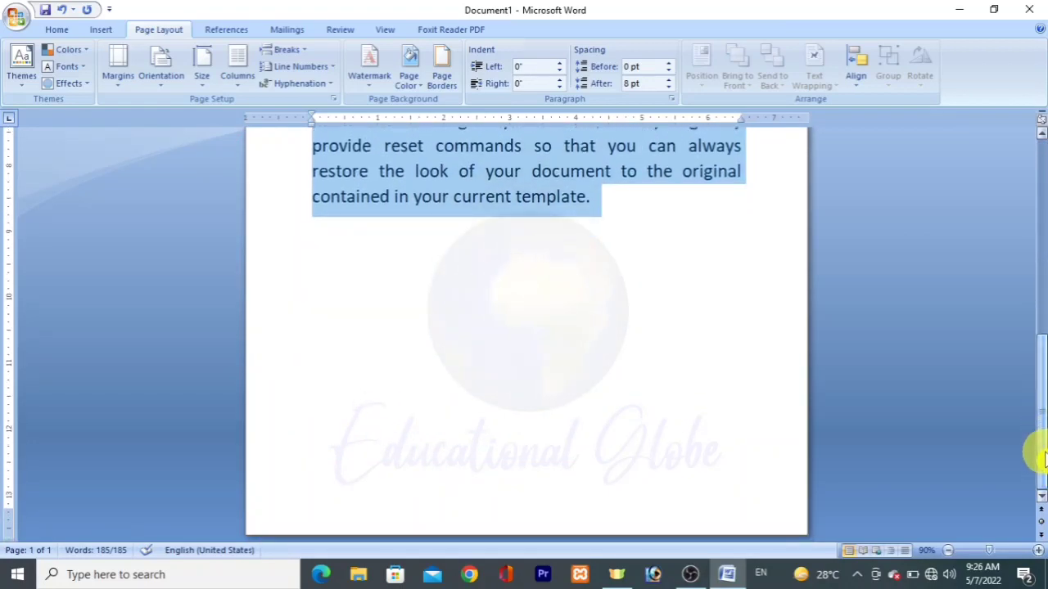
click(200, 72)
click(253, 217)
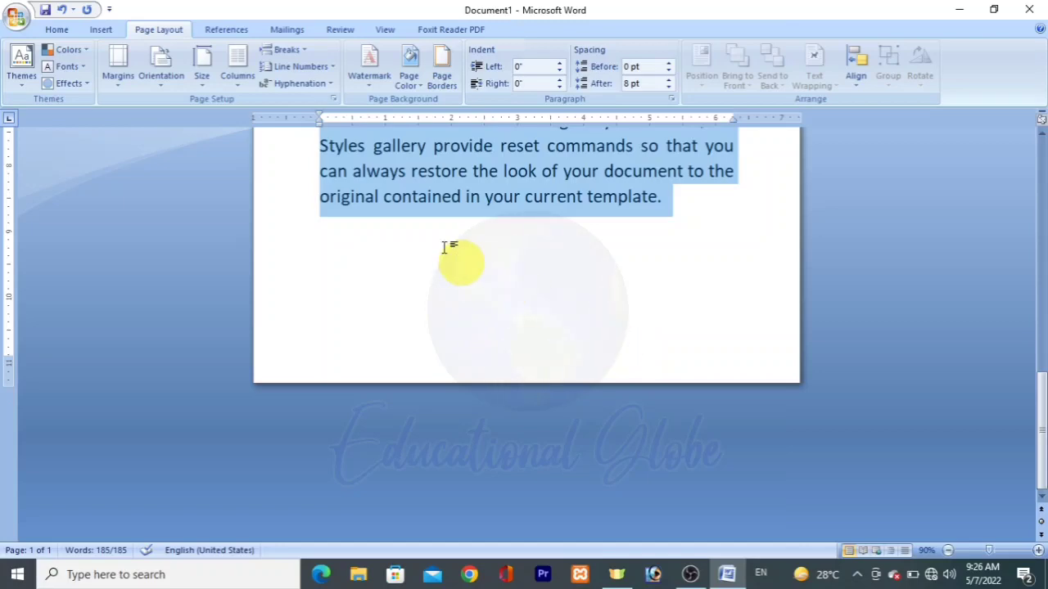
drag(1038, 440, 1041, 138)
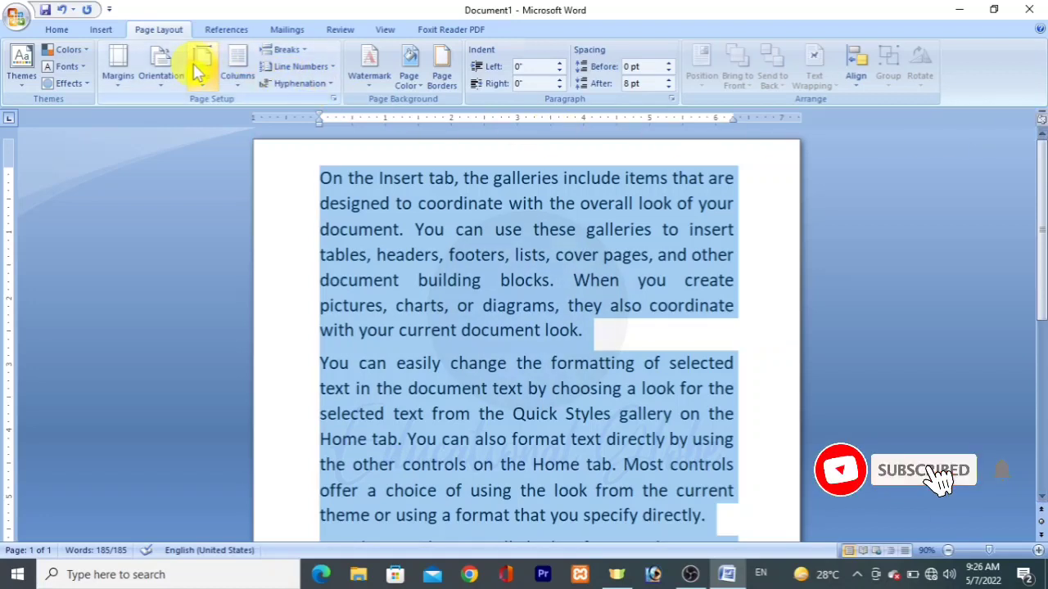
- Lay the text out in two columns, then three, then back to one column
click(243, 81)
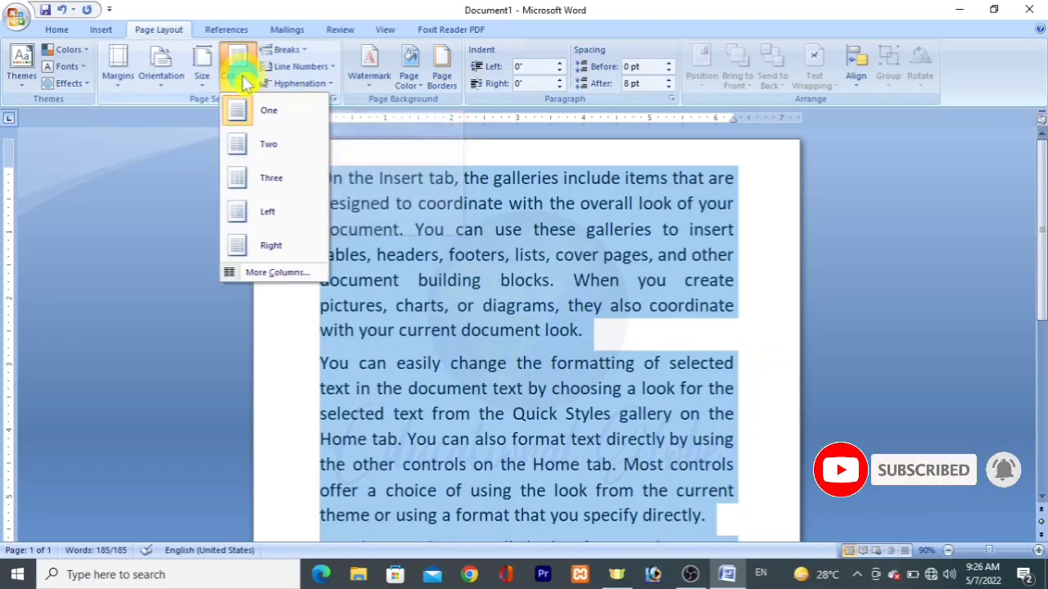
click(266, 148)
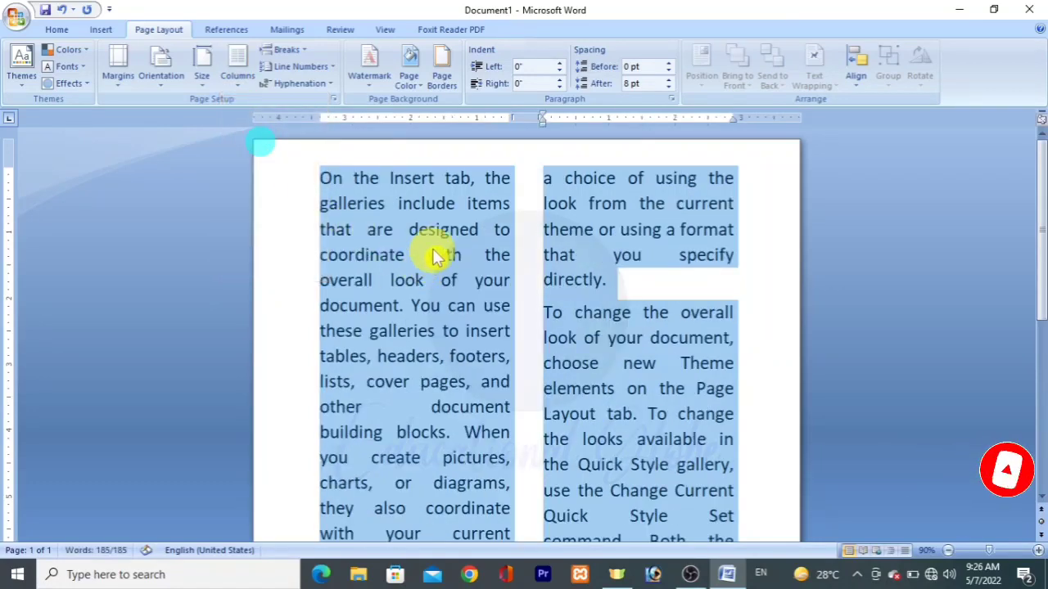
click(229, 82)
click(271, 178)
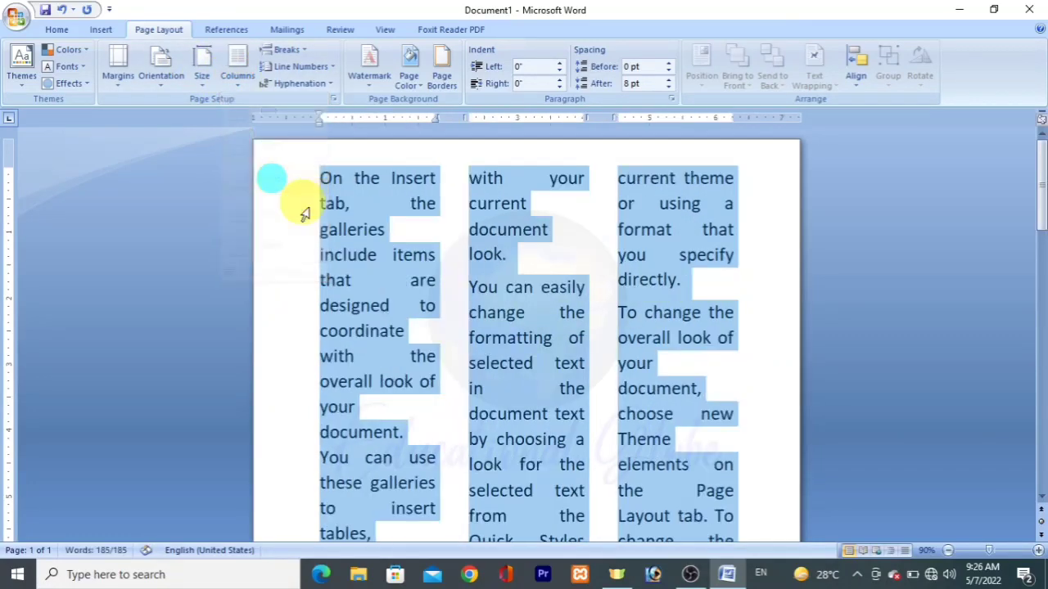
click(232, 74)
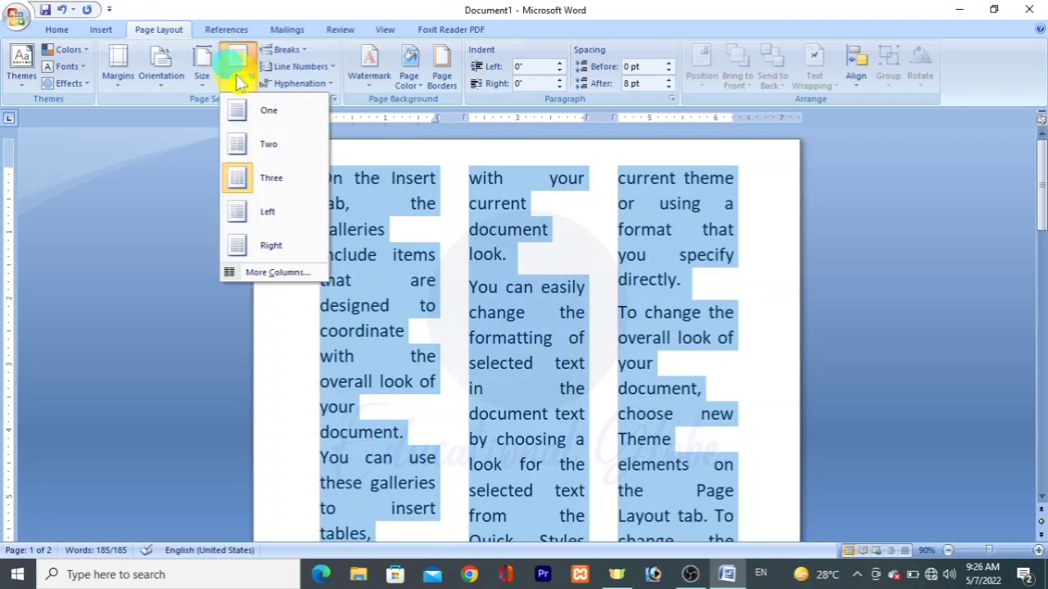
click(261, 114)
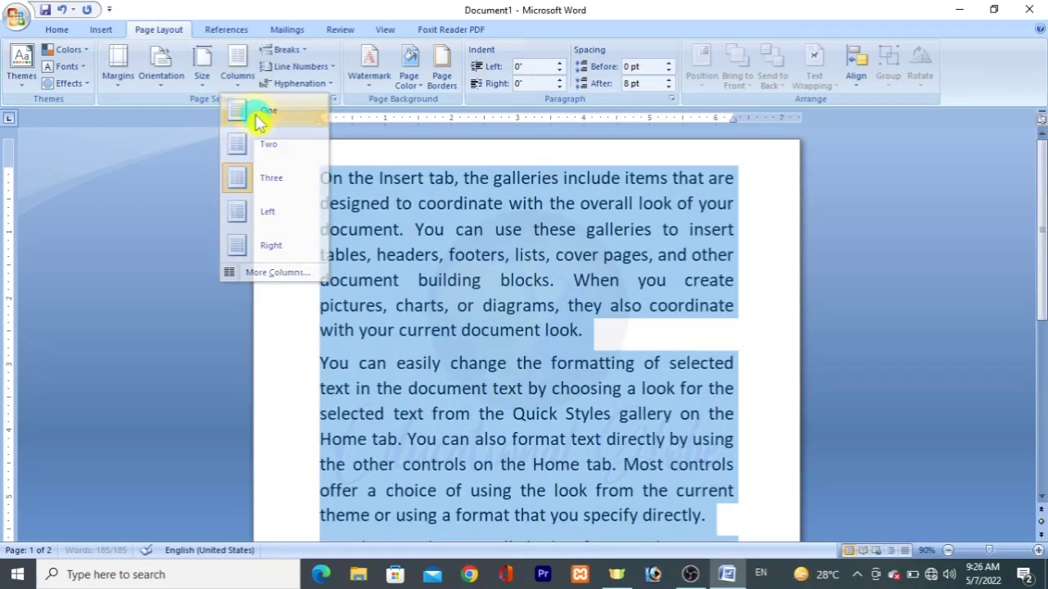
click(239, 67)
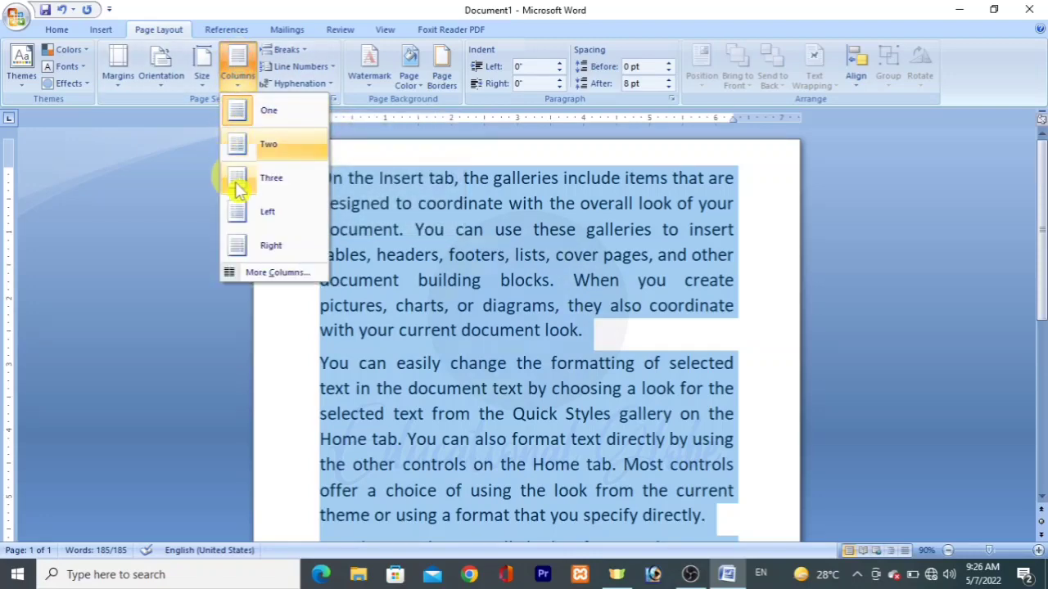
click(279, 275)
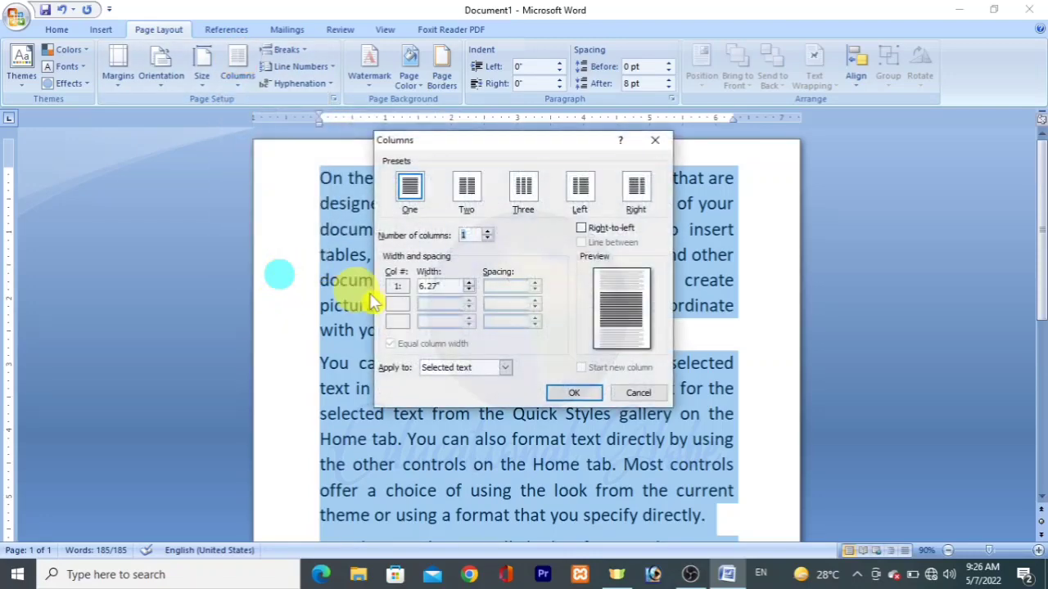
click(491, 231)
text(2)
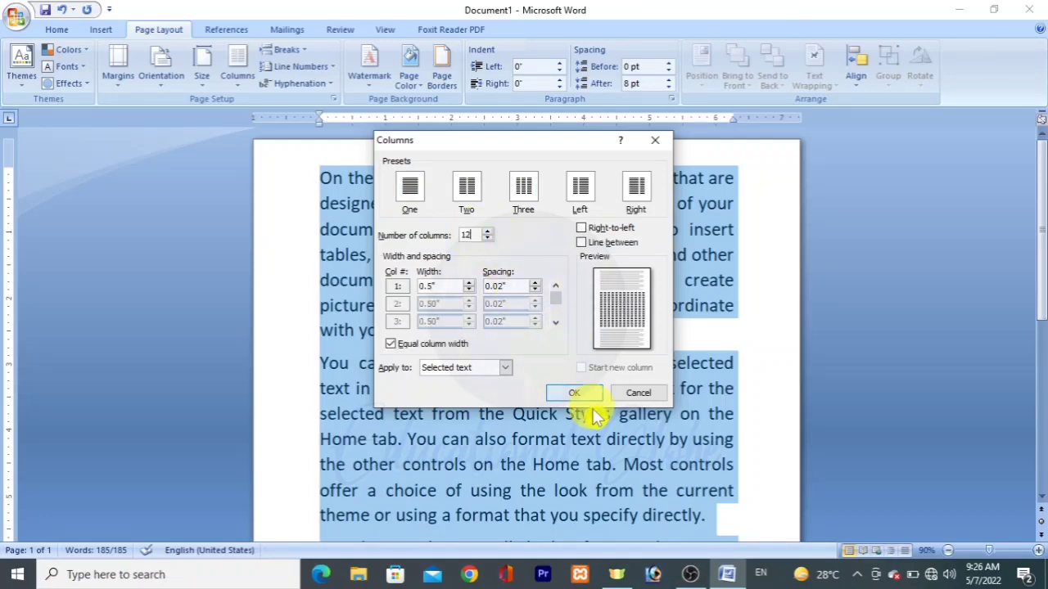
click(583, 394)
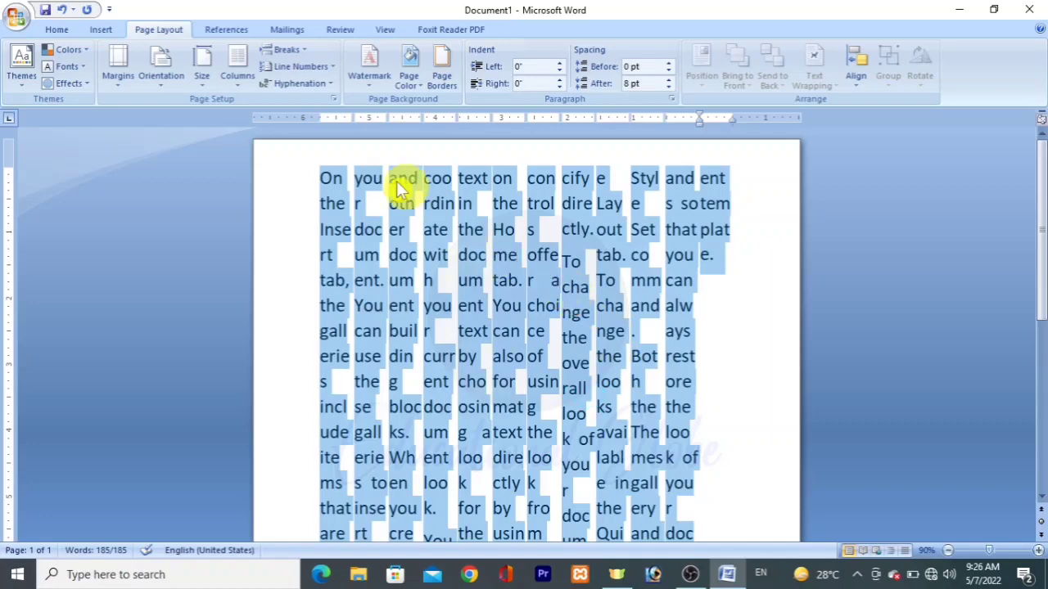
click(170, 74)
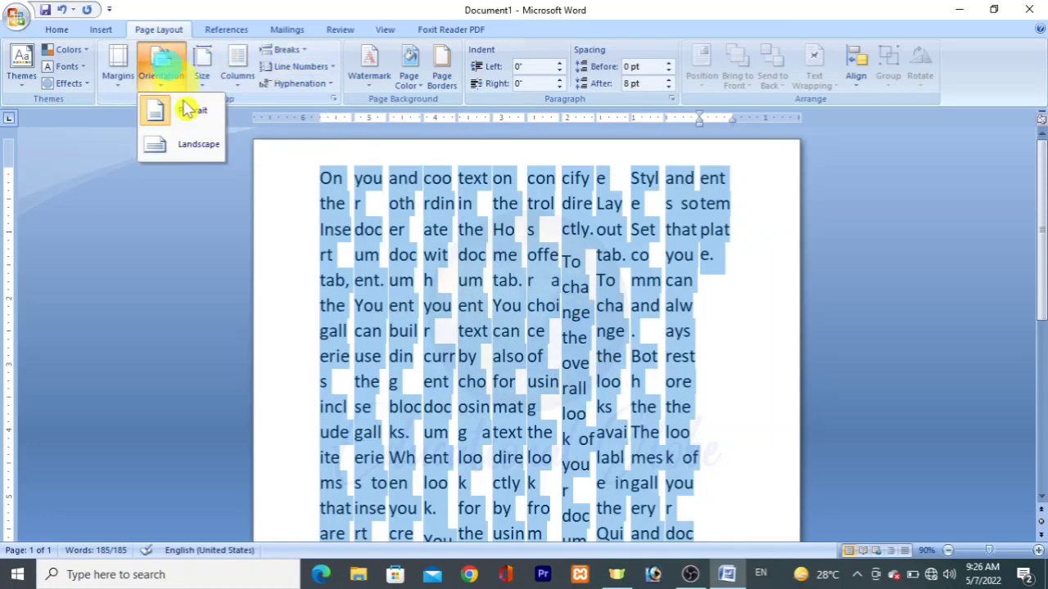
click(194, 152)
click(237, 75)
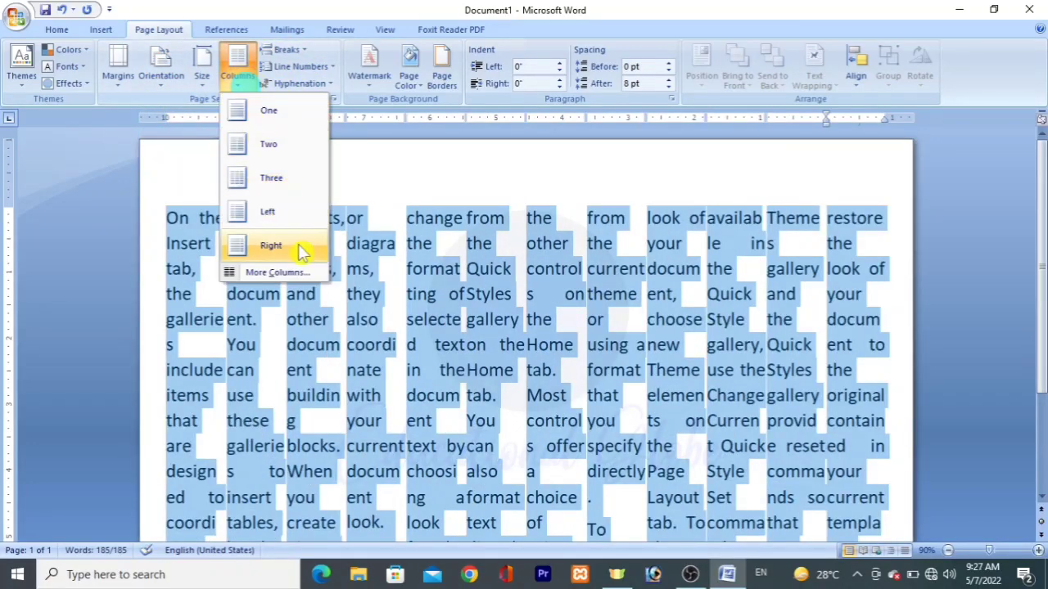
click(300, 271)
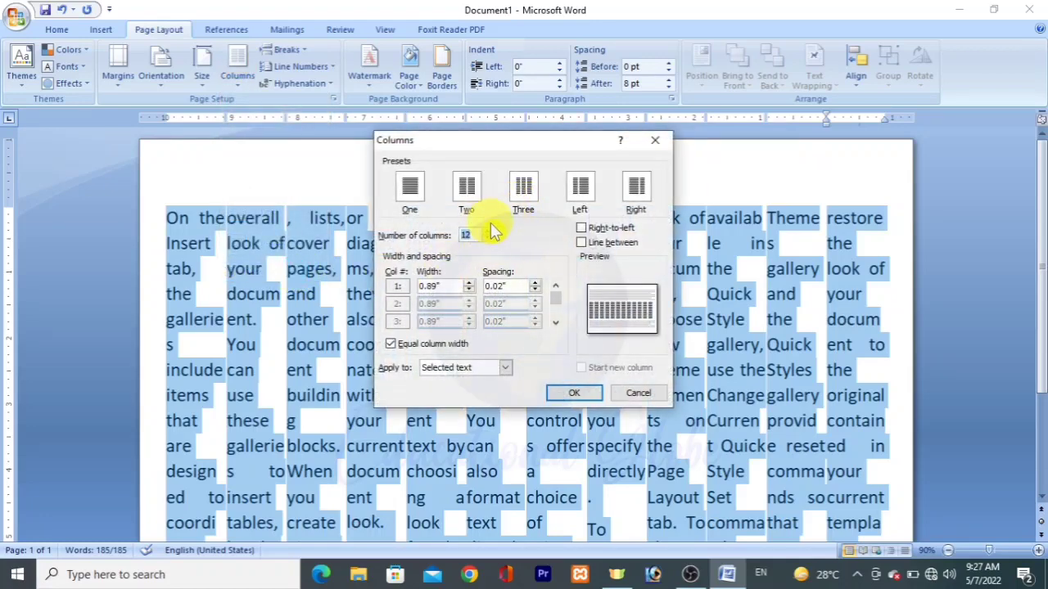
click(486, 232)
click(486, 232)
text(21)
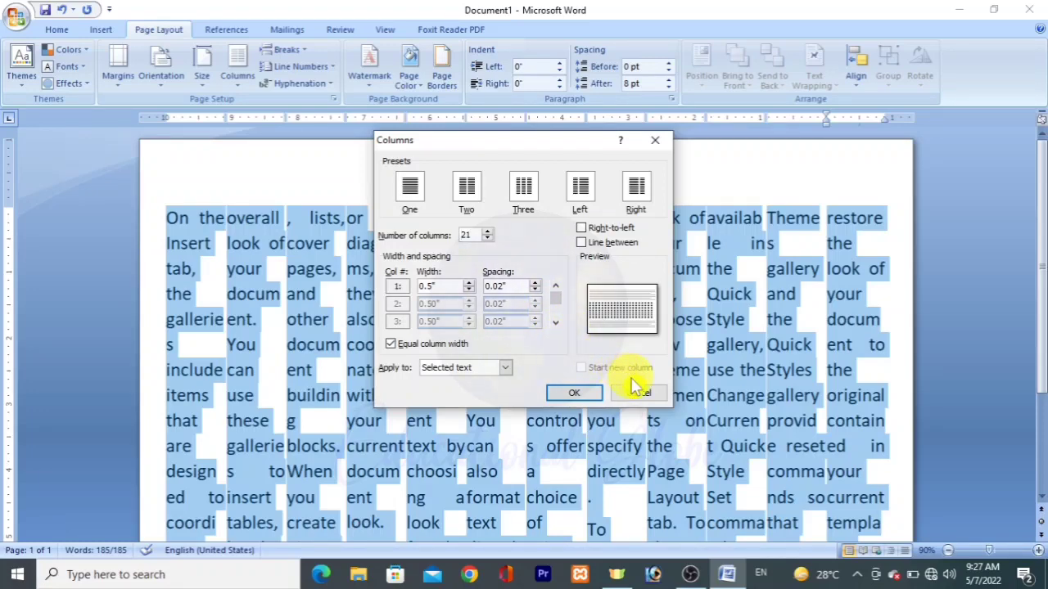
click(637, 393)
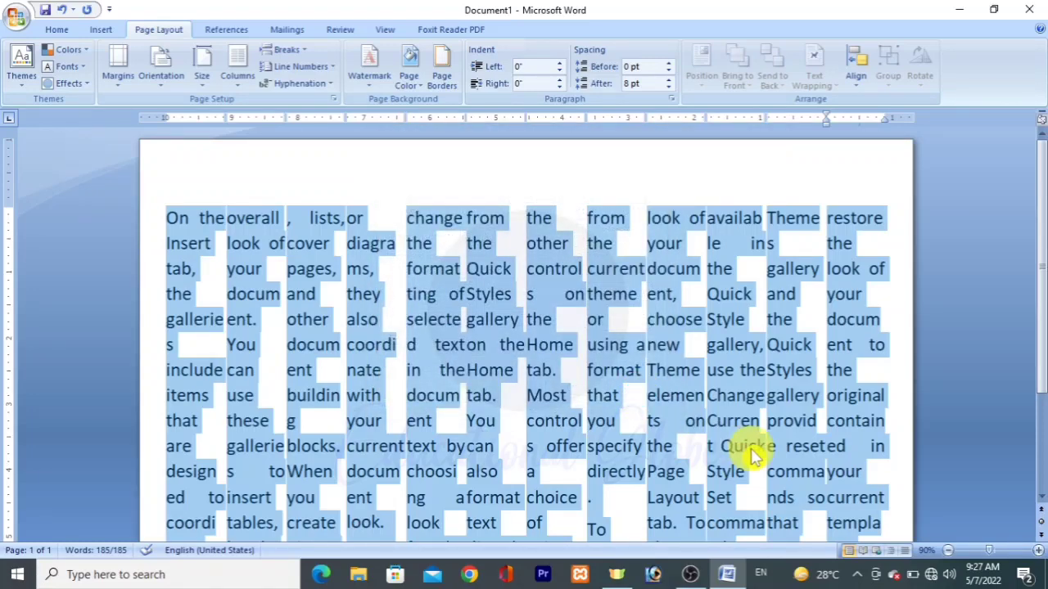
key(ctrl+z)
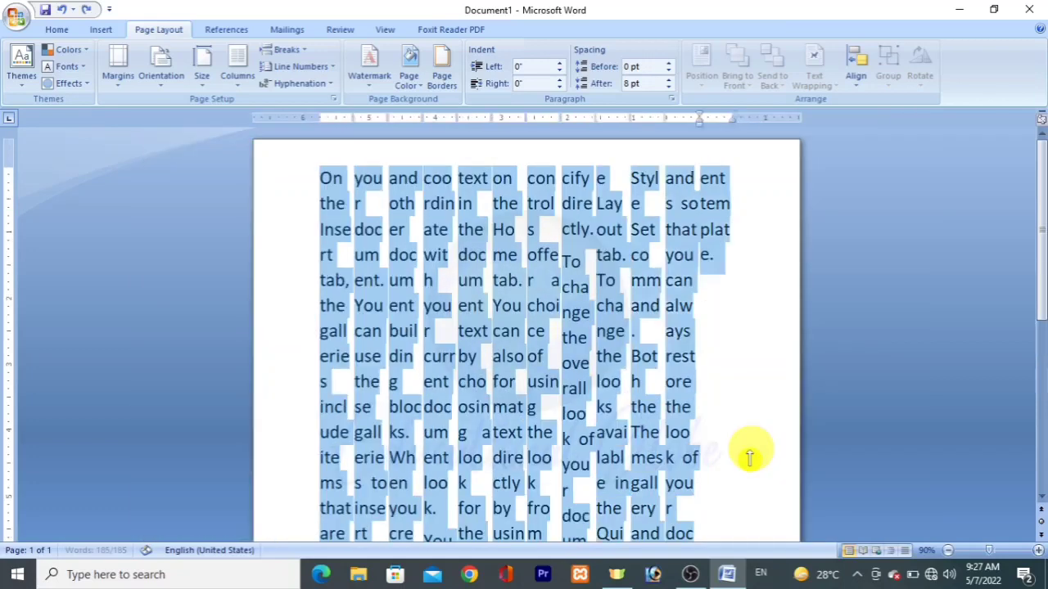
key(ctrl+z)
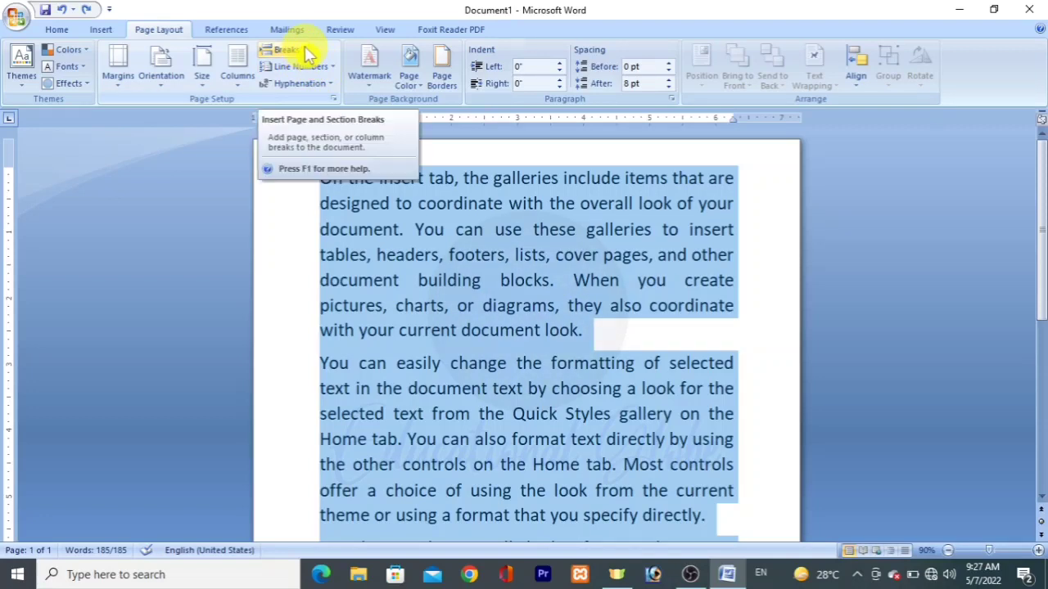
click(98, 29)
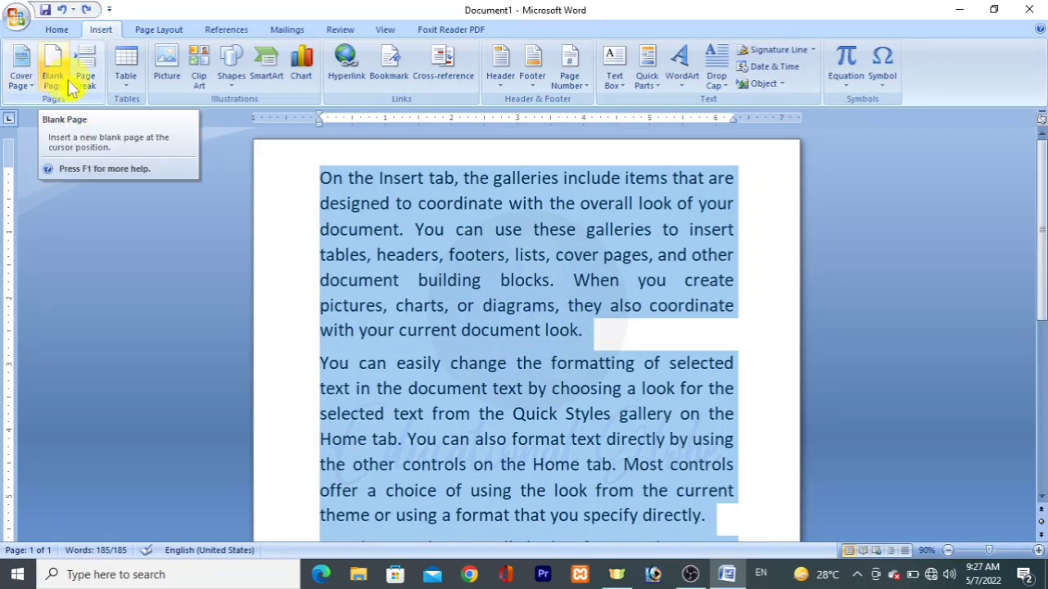
click(171, 33)
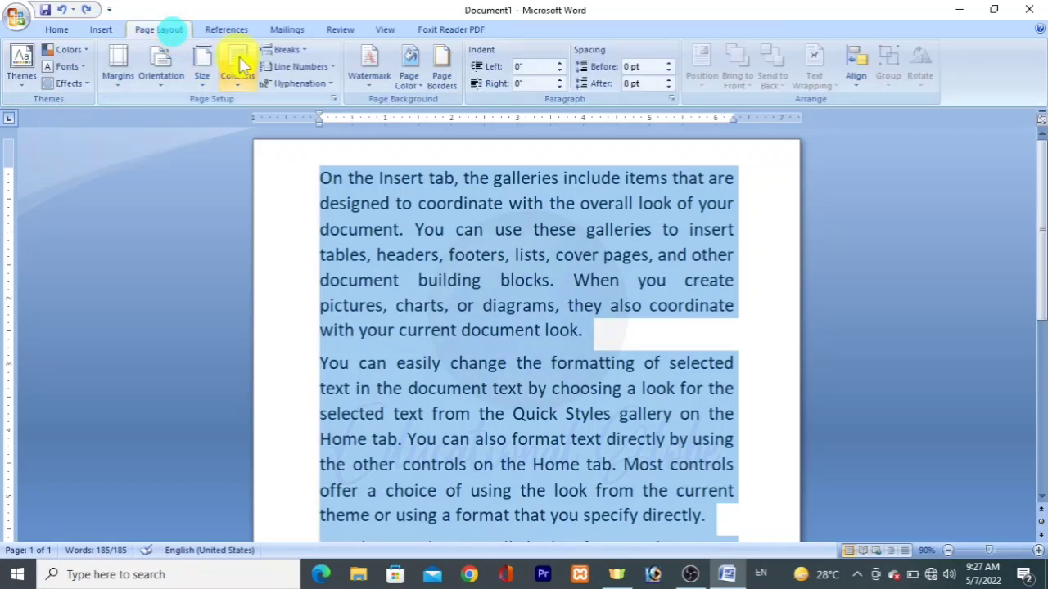
click(305, 52)
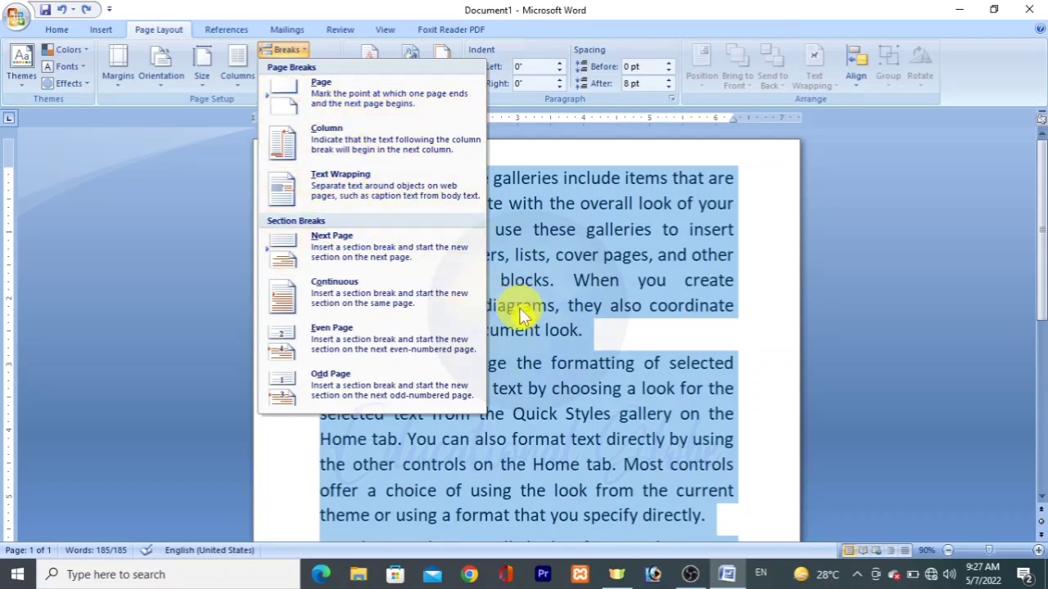
click(562, 348)
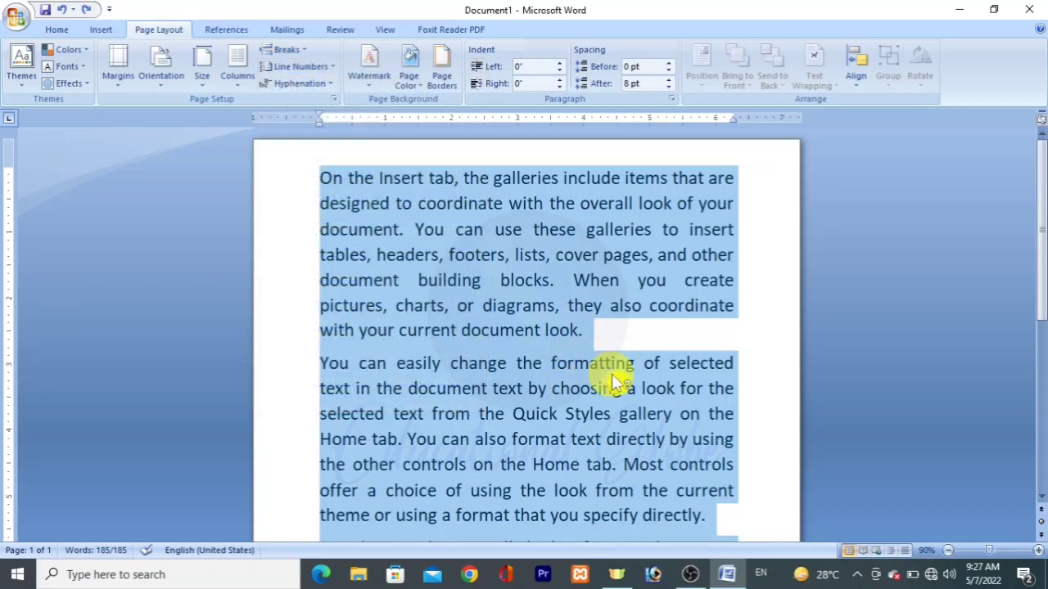
key(ctrl+g)
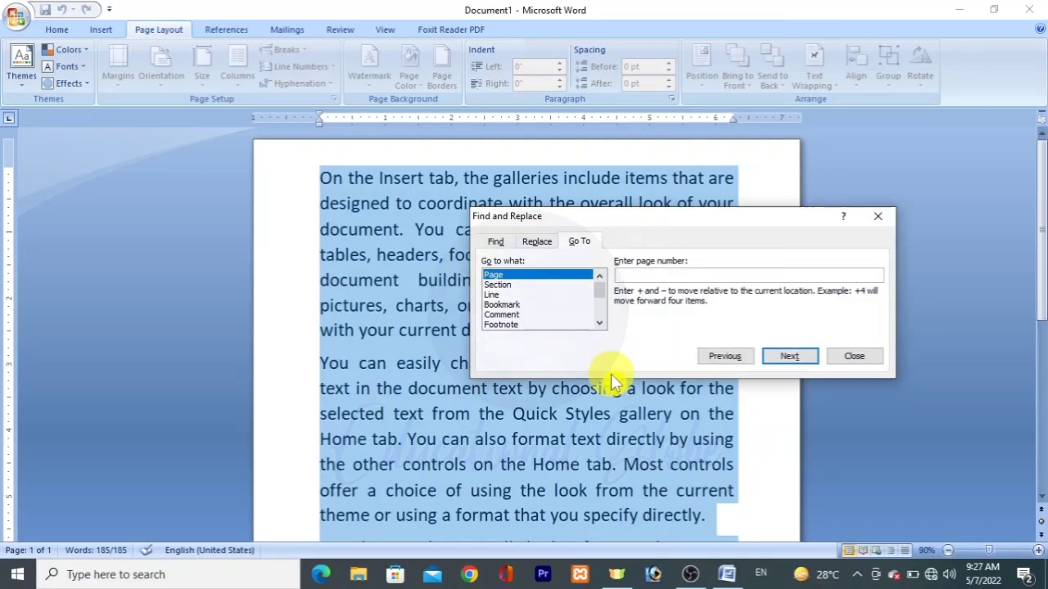
text(12)
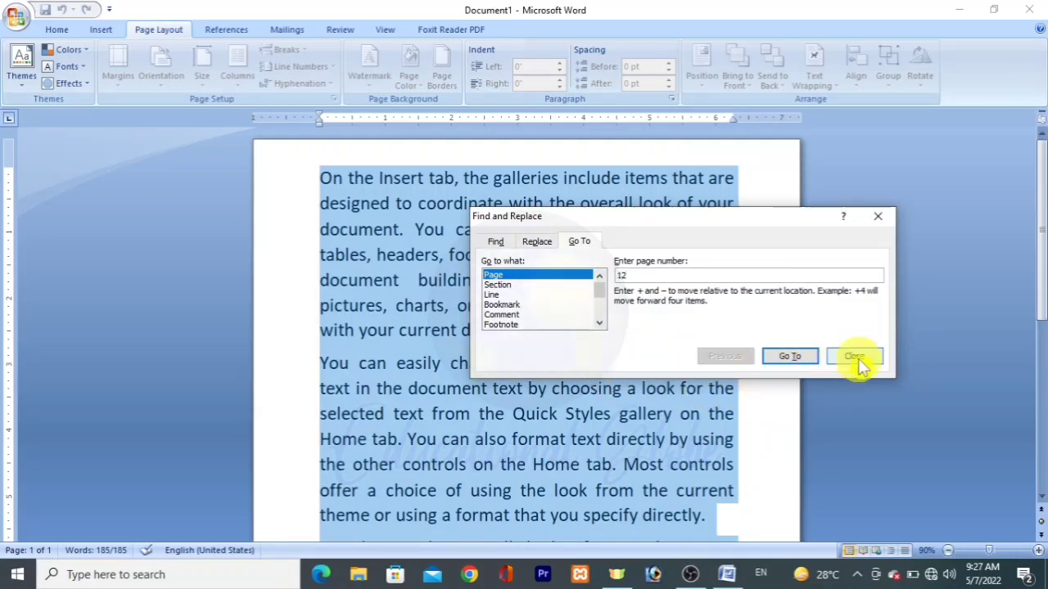
click(854, 356)
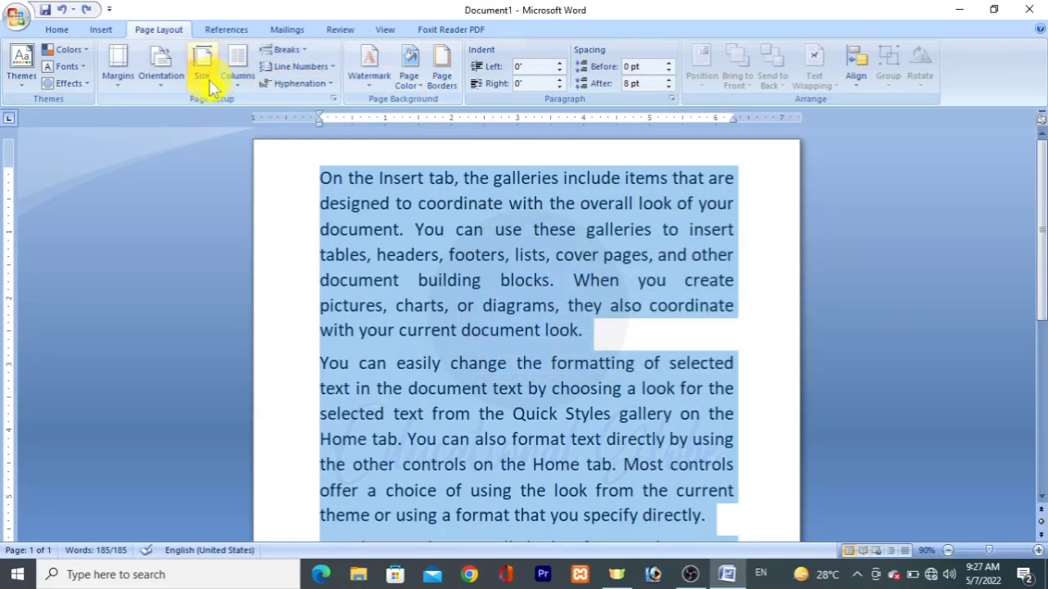
- Turn on Continuous line numbering so the sample text is numbered 1 through 22
click(300, 51)
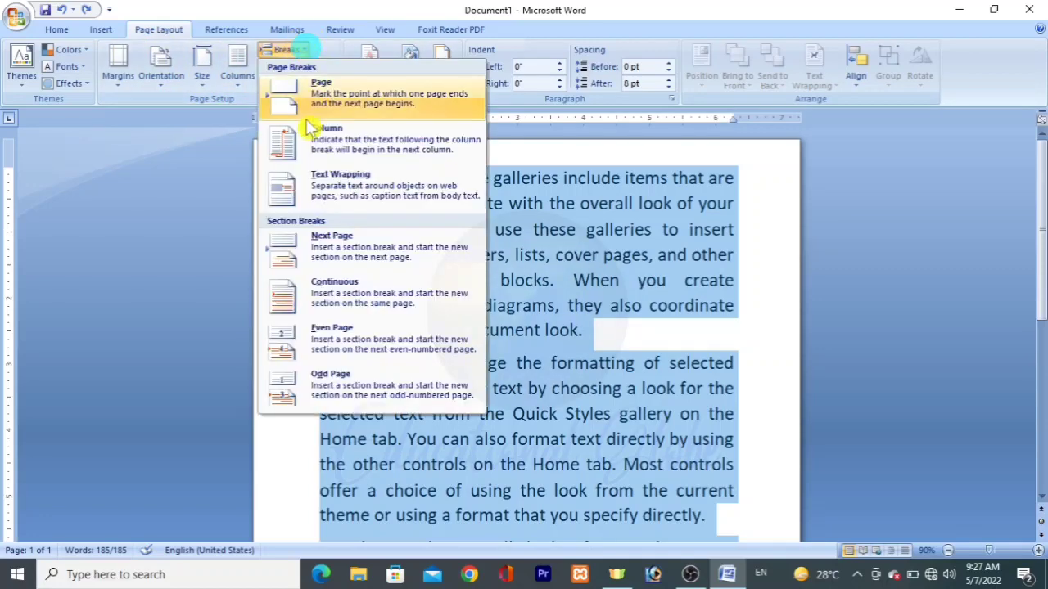
click(614, 329)
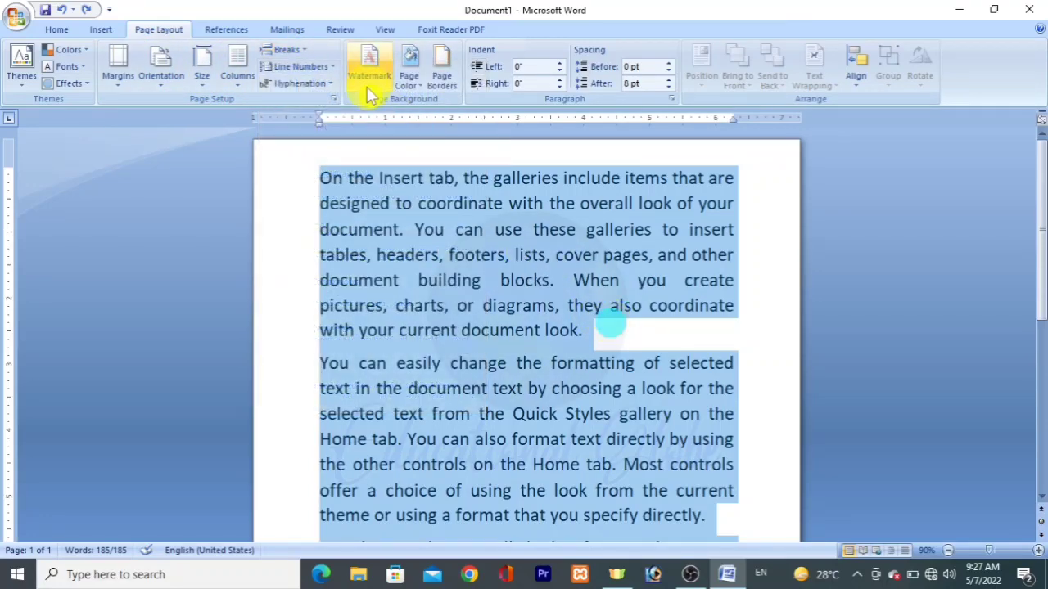
click(327, 69)
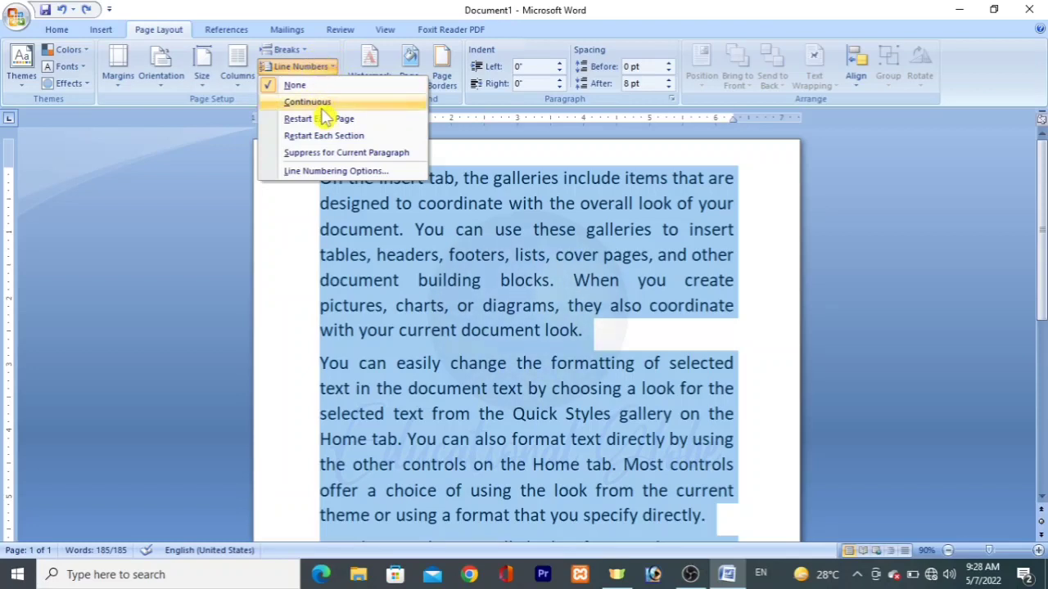
click(323, 105)
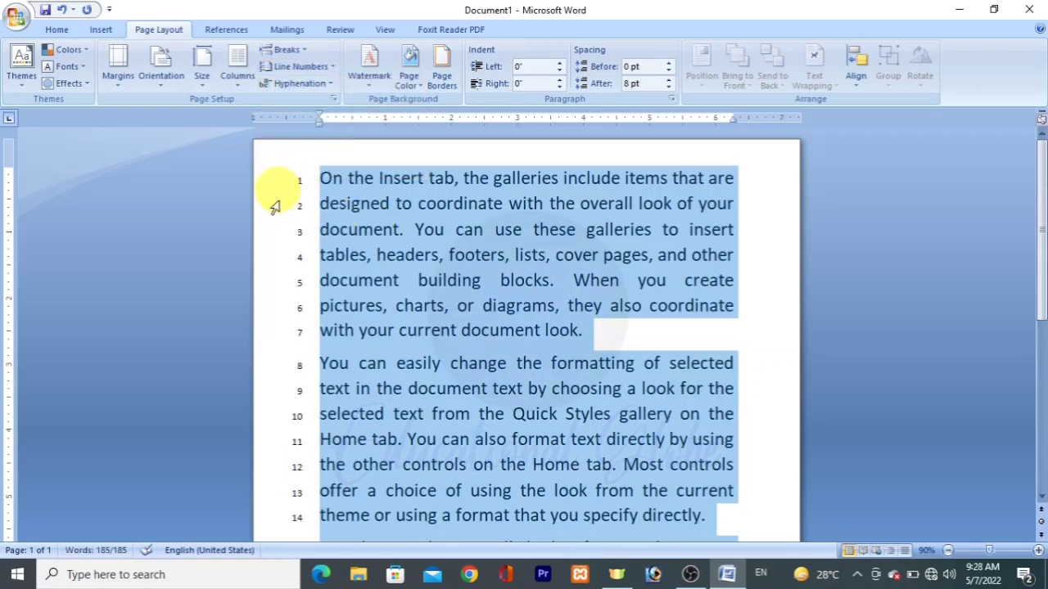
mouse_move(1034, 277)
mouse_down()
mouse_move(1041, 368)
mouse_move(1030, 230)
mouse_up()
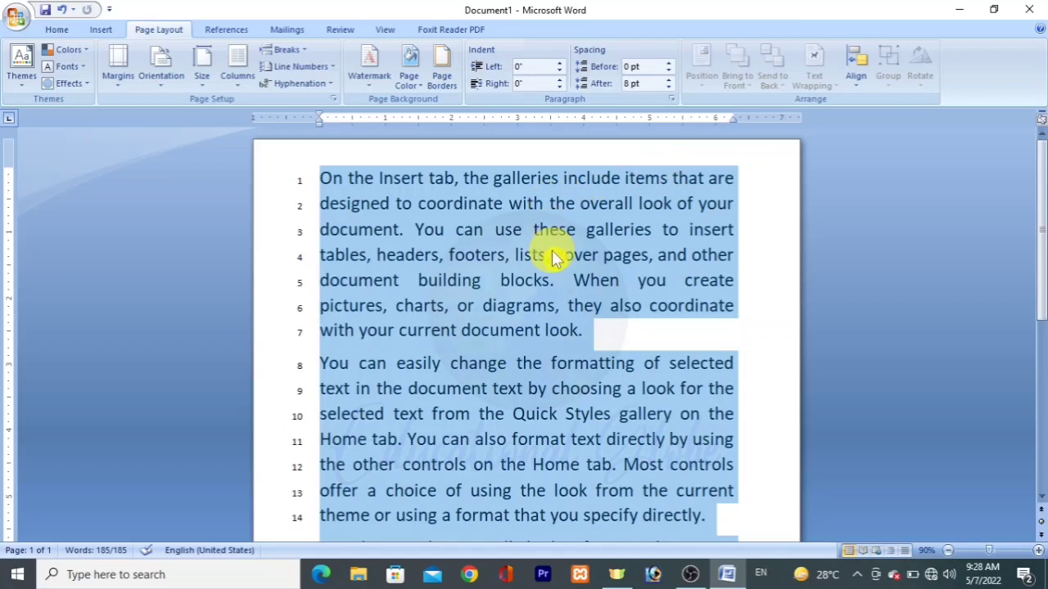
- Set Line Numbers to None so the sample paragraphs are no longer numbered
click(314, 83)
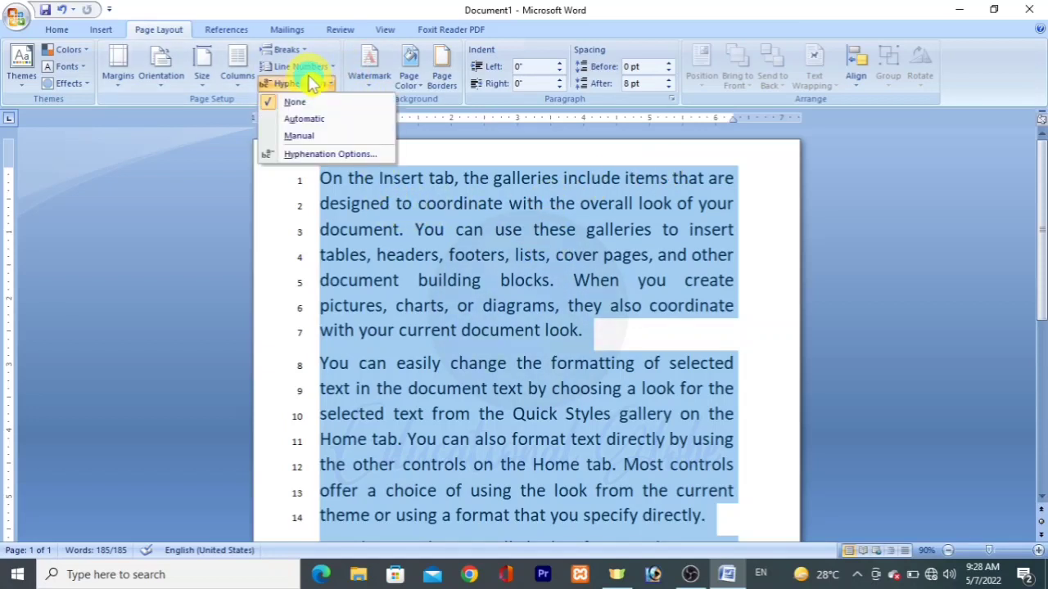
click(302, 66)
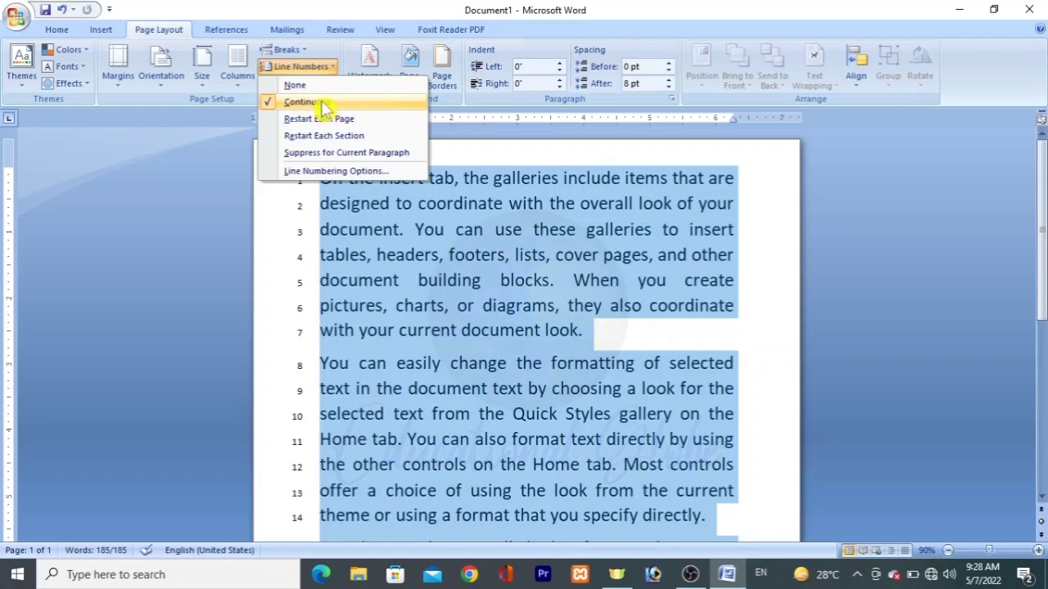
click(304, 89)
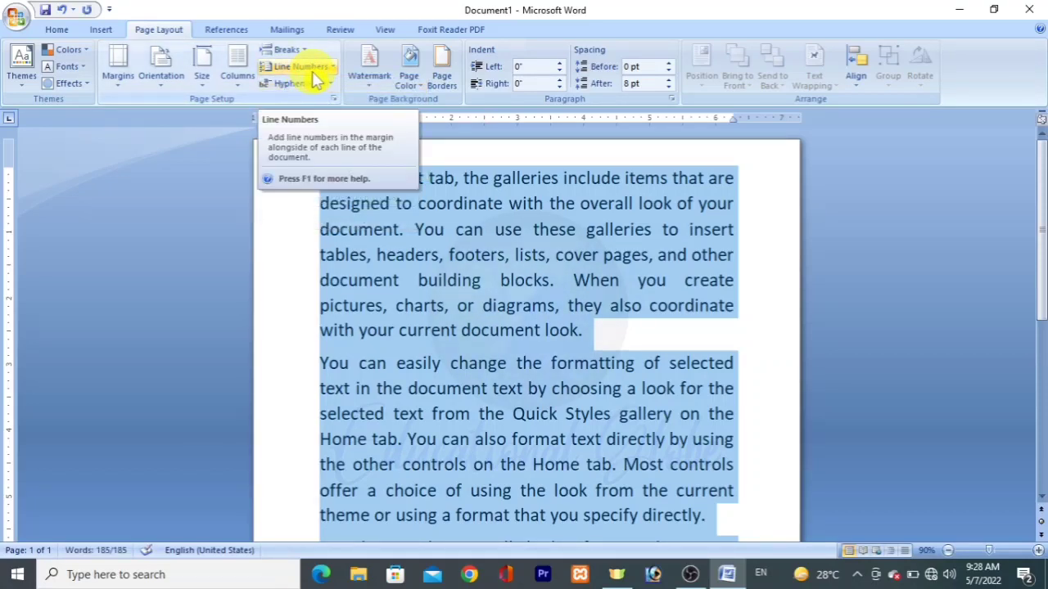
click(317, 80)
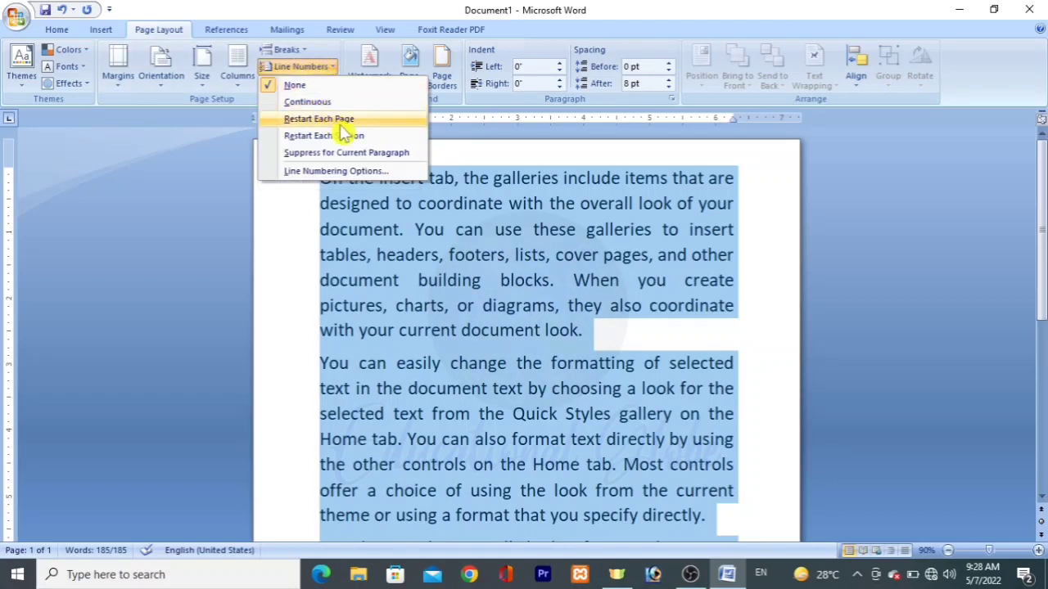
click(741, 360)
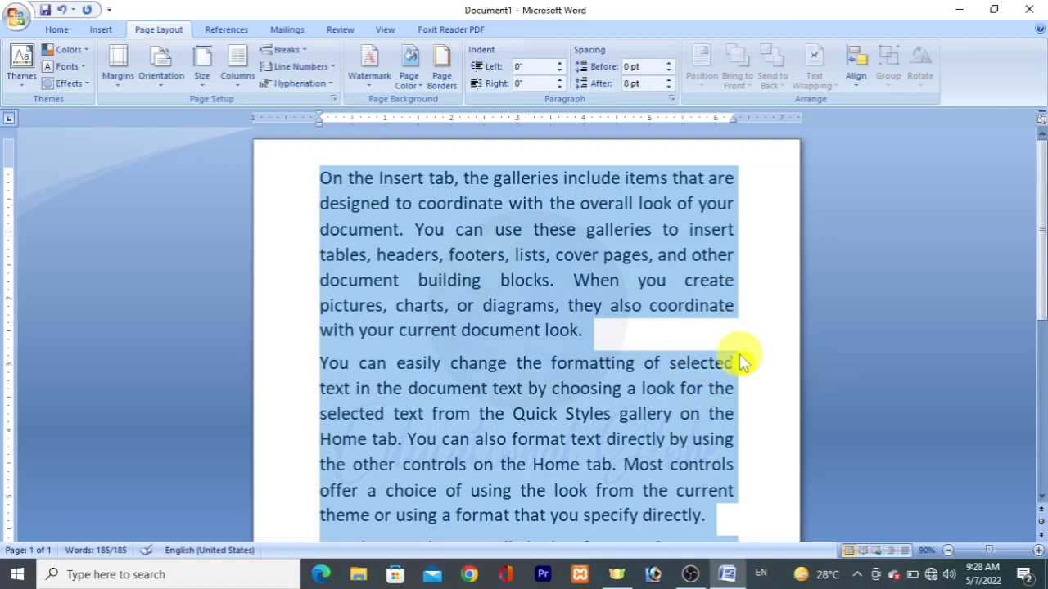
key(ctrl+v)
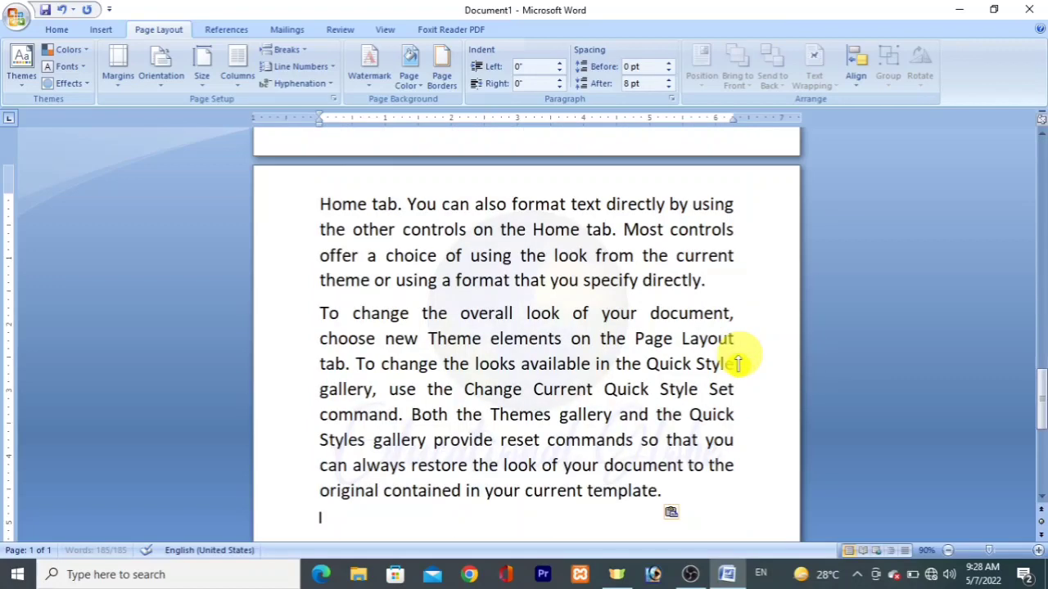
drag(1040, 463, 1039, 147)
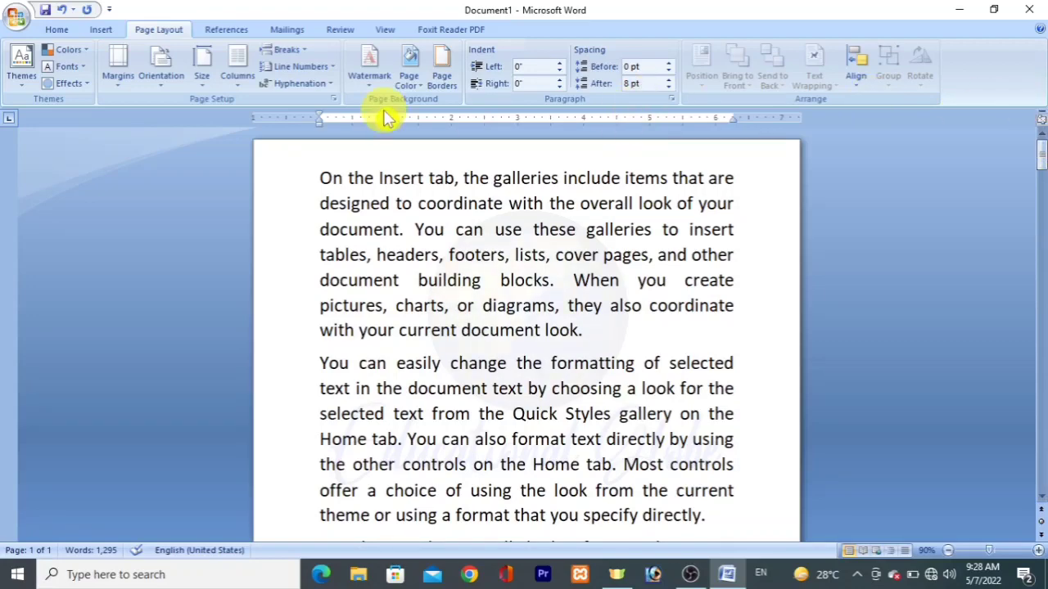
click(299, 67)
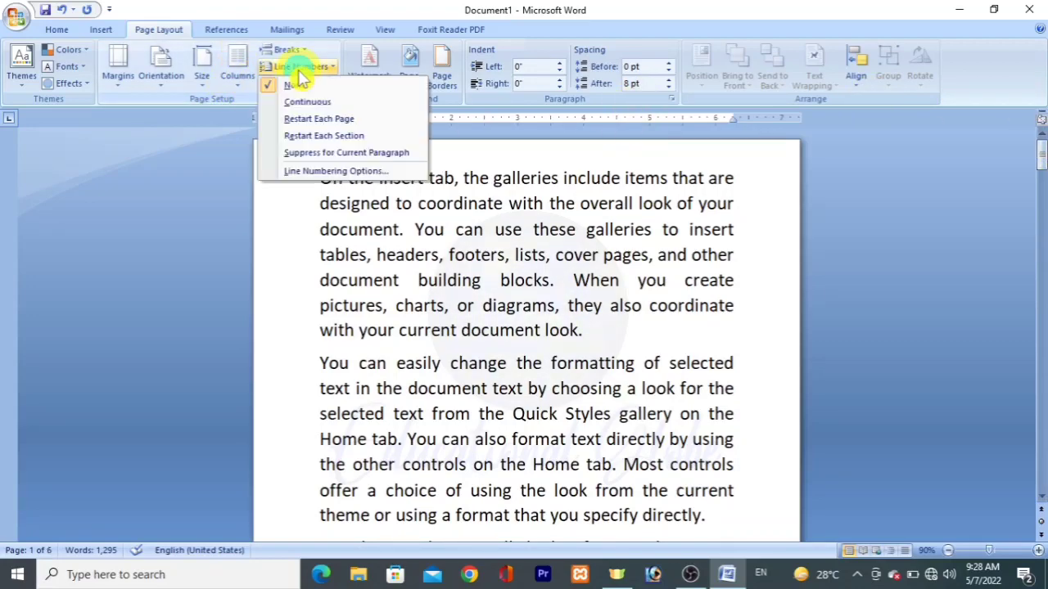
click(344, 123)
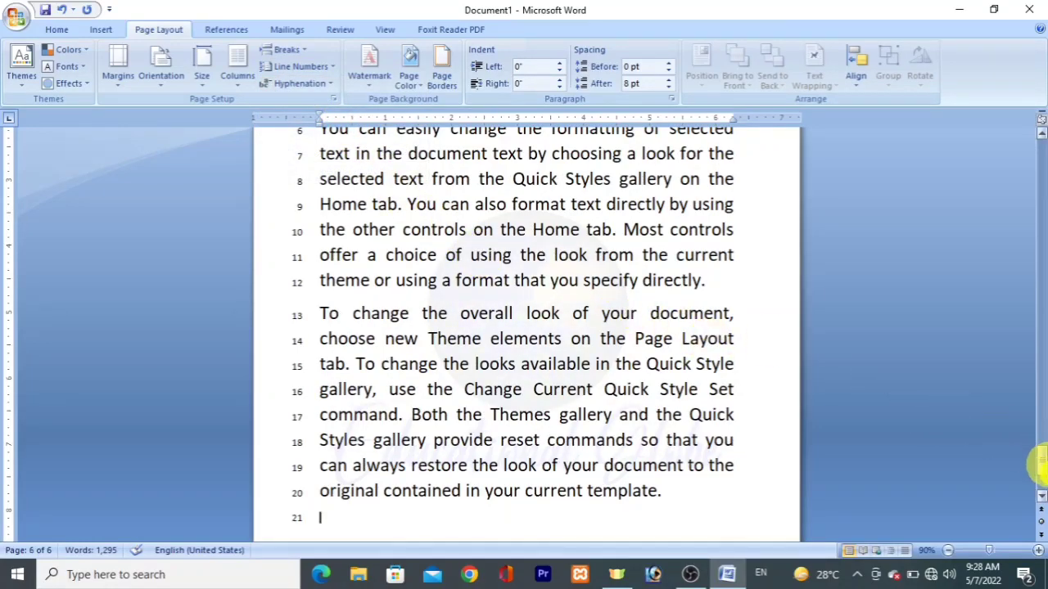
drag(1038, 462, 1039, 135)
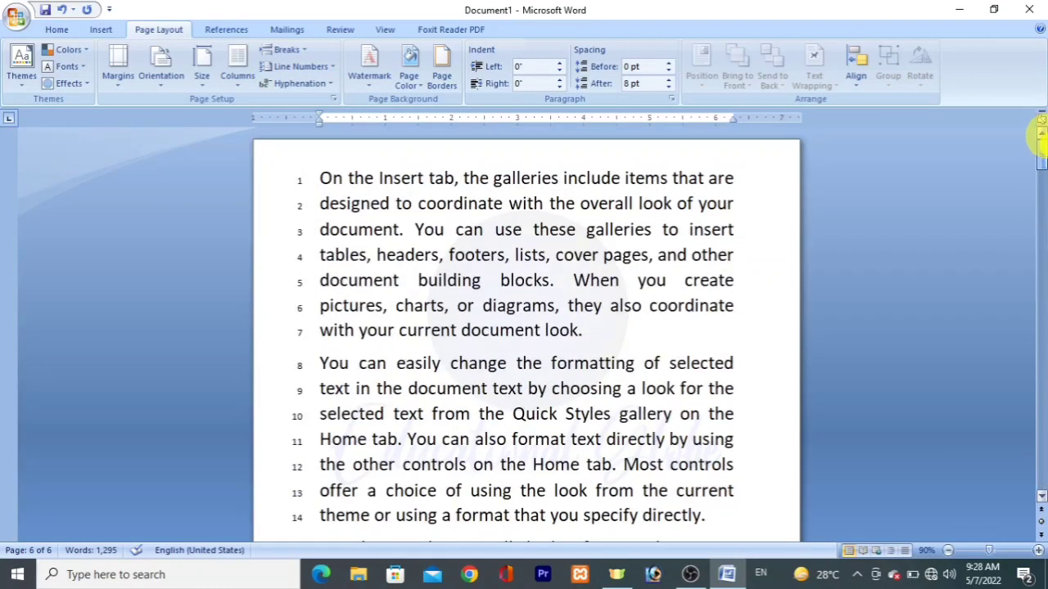
click(710, 439)
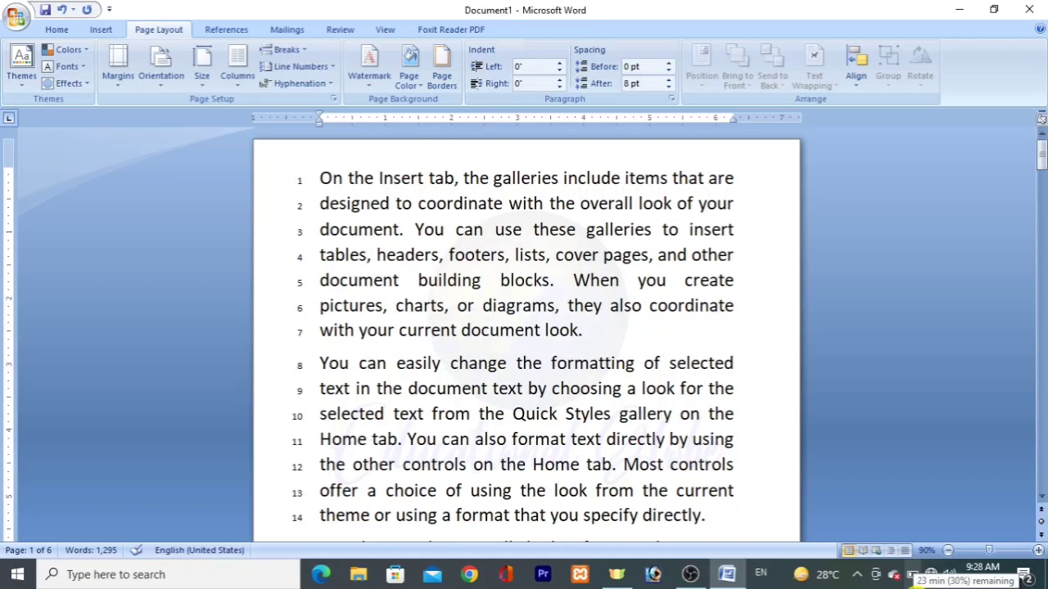
key(Down)
key(Down)
key(Down)
key(Down)
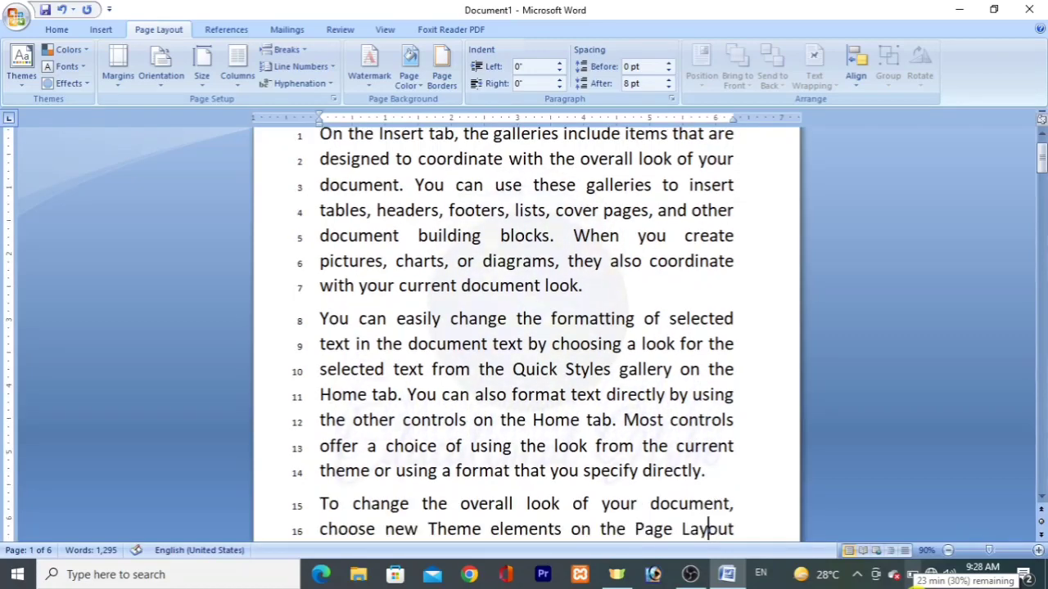
key(Down)
key(Down)
key(Down)
key(Down)
key(Down)
key(Down)
key(Down)
key(Down)
key(Down)
key(Down)
key(Down)
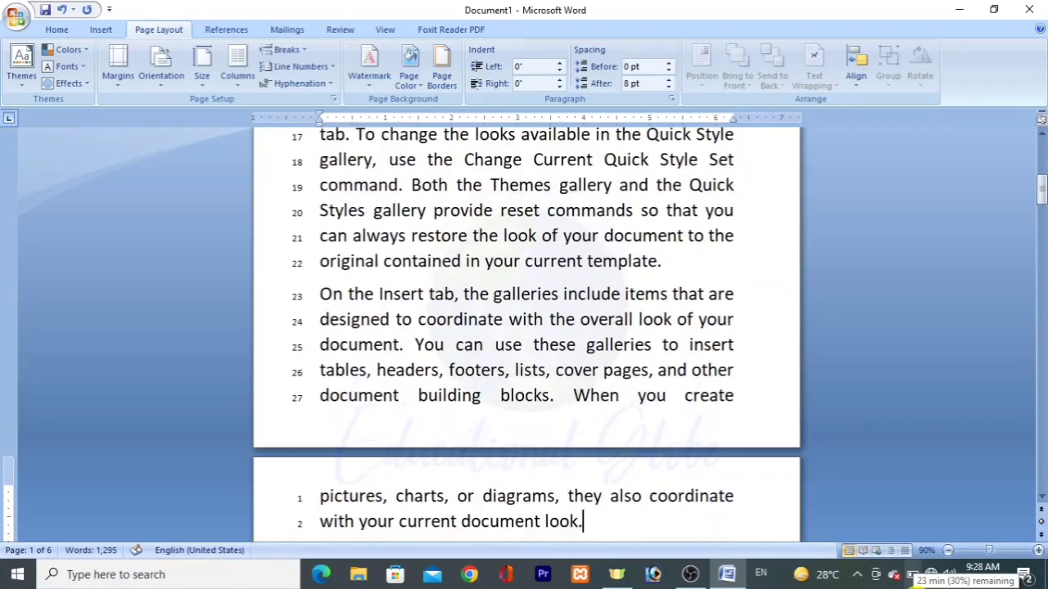
key(Down)
key(Down)
key(Down)
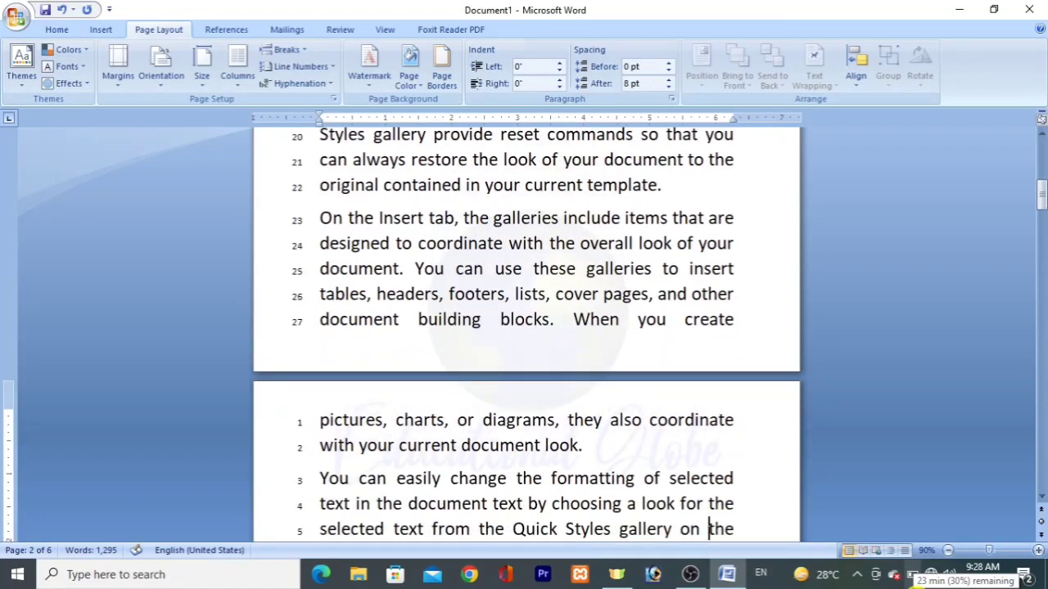
key(Down)
key(Down)
key(Down)
key(Down)
key(Down)
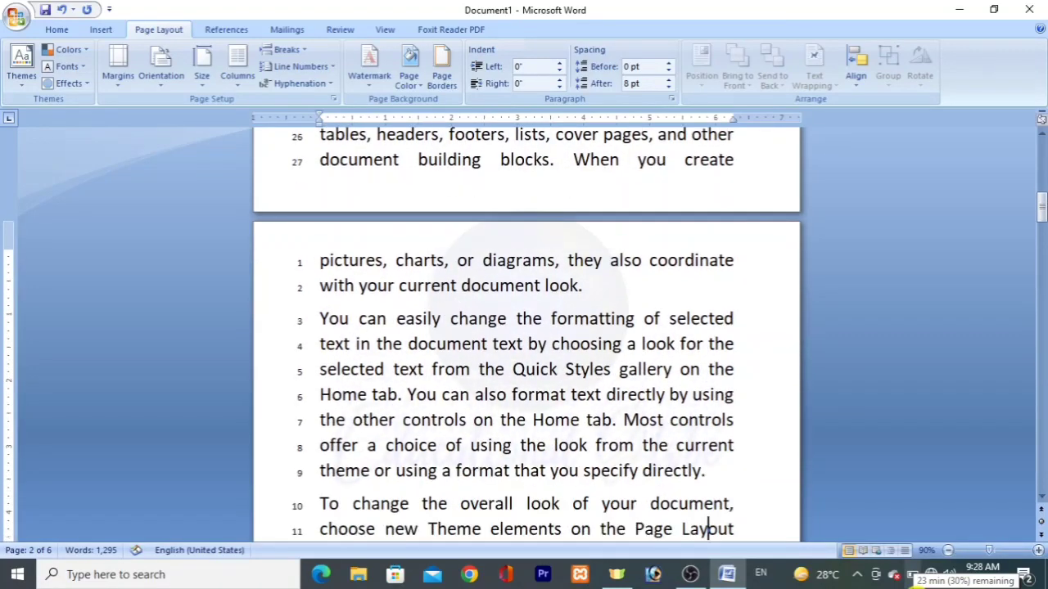
key(Down)
key(Down)
key(Down)
key(Down)
key(Down)
key(Down)
key(Down)
key(Down)
key(Down)
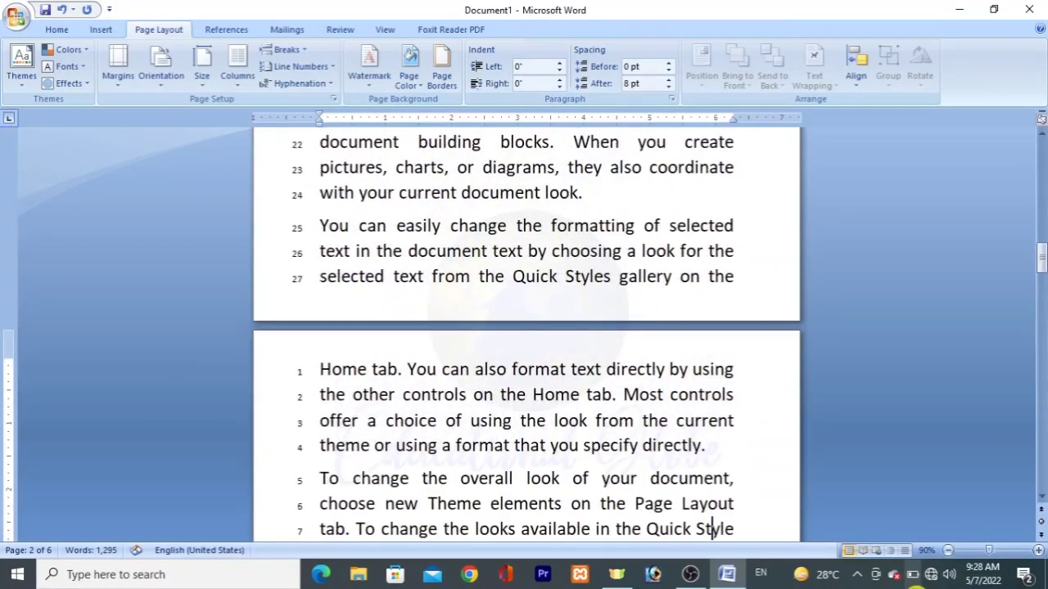
key(Down)
key(Down)
key(Down)
key(Down)
key(Down)
key(ctrl+a)
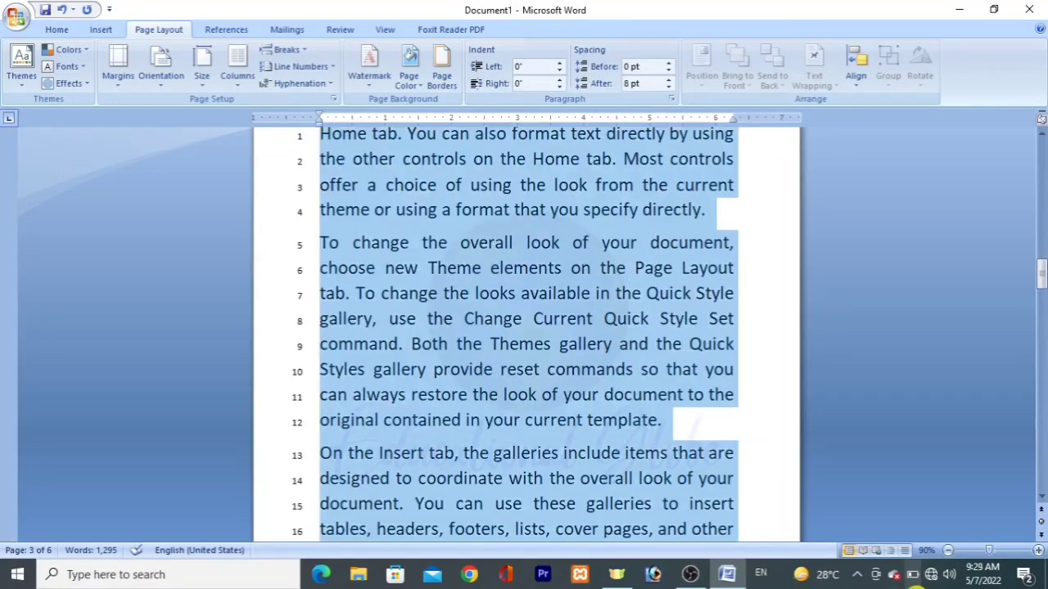
click(325, 70)
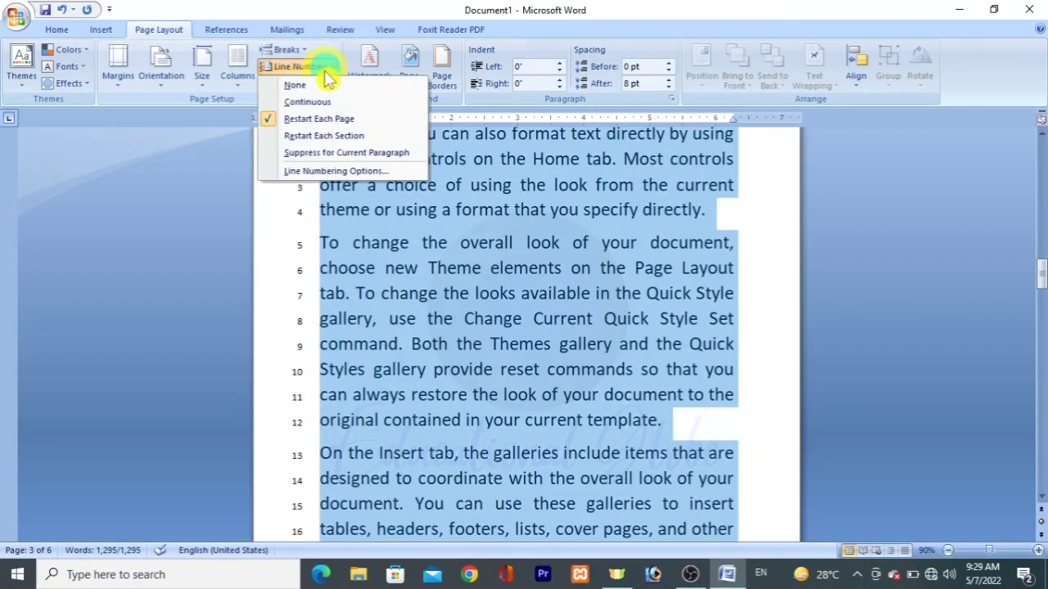
click(321, 86)
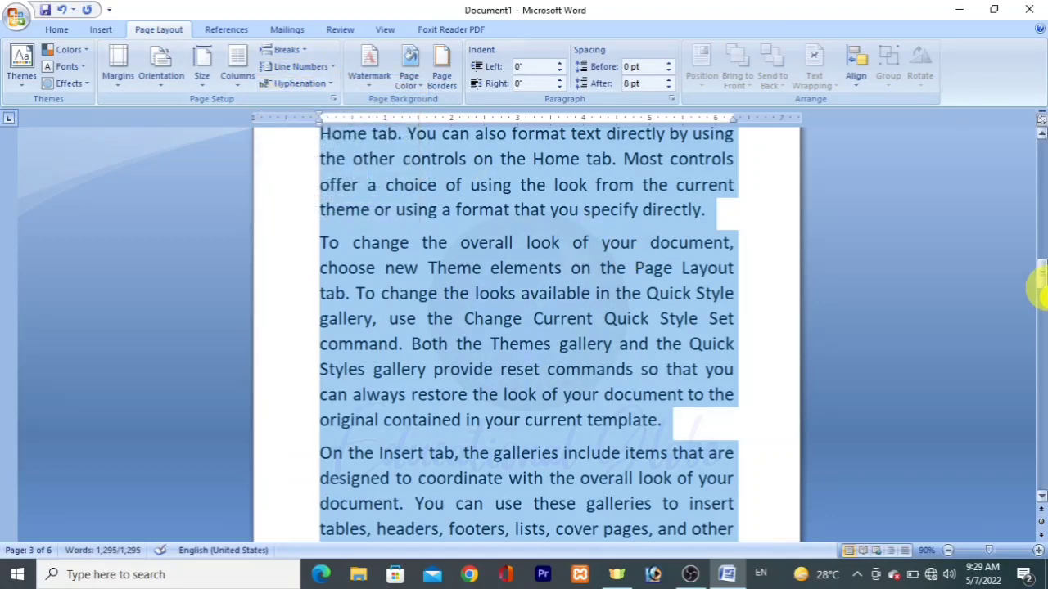
drag(1037, 286, 1033, 11)
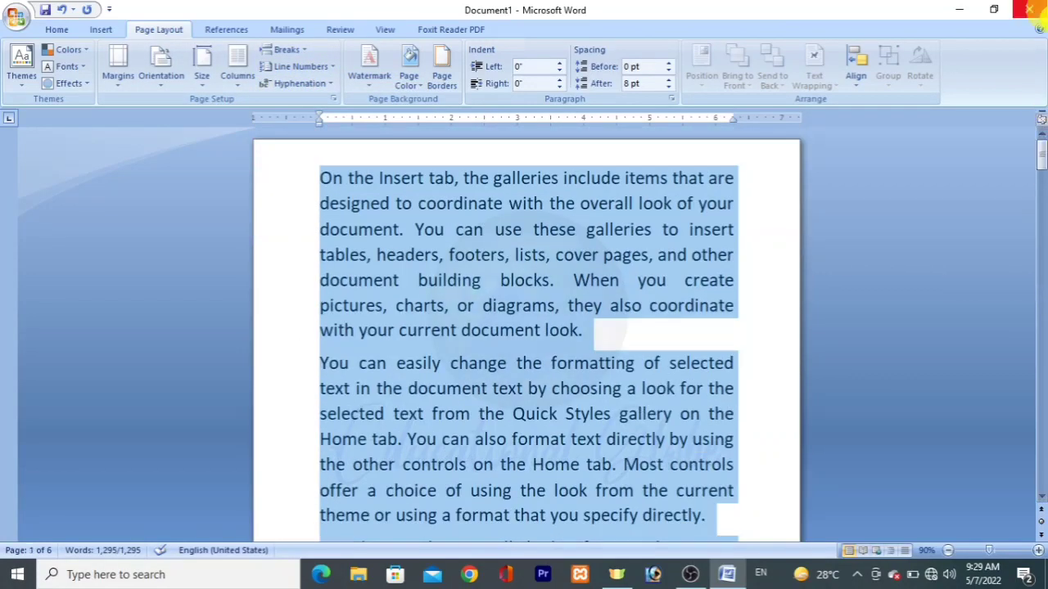
click(374, 92)
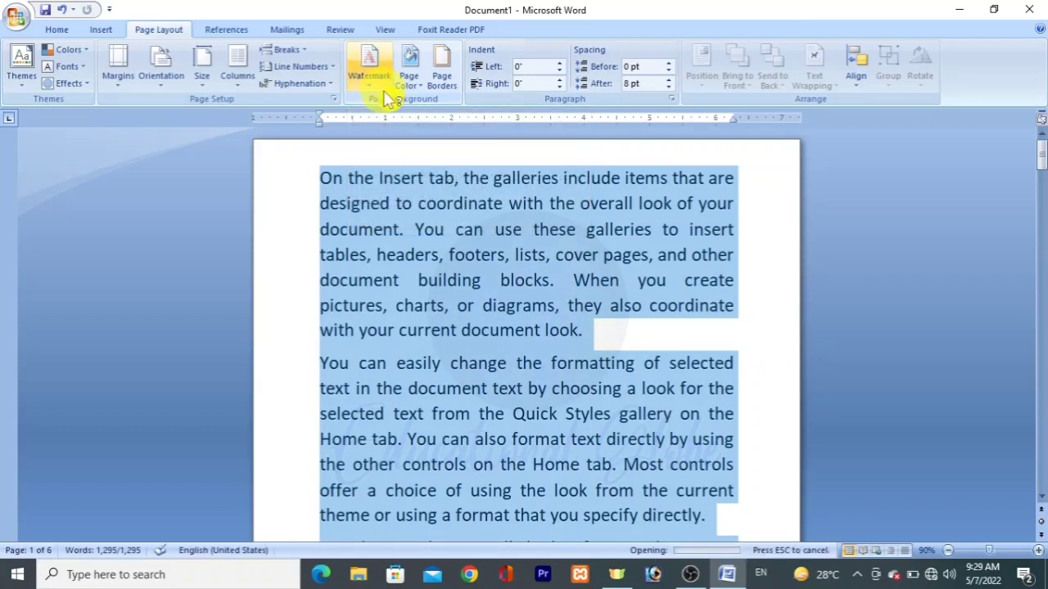
click(739, 309)
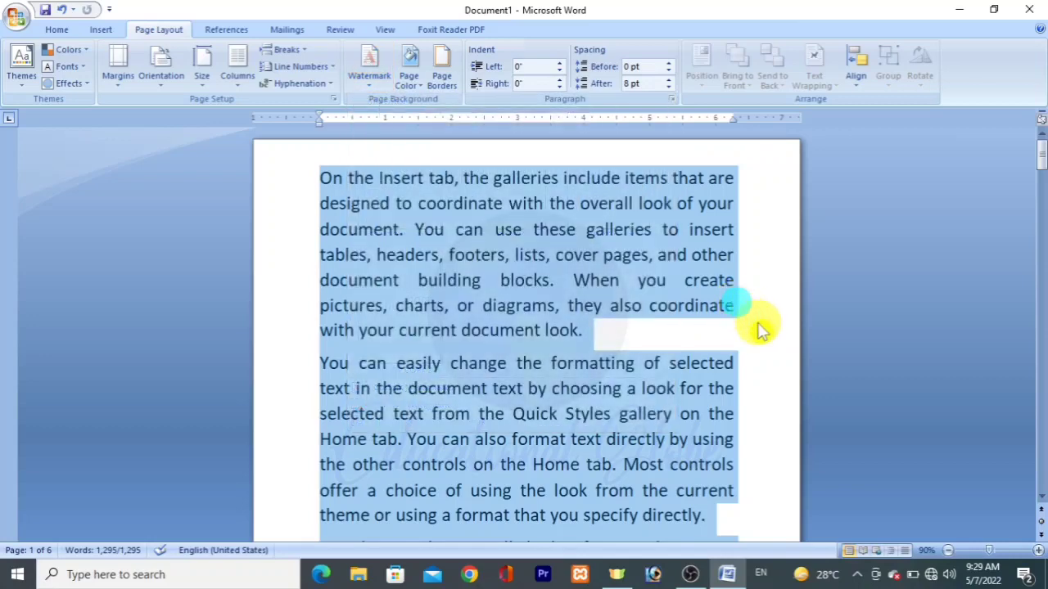
click(761, 328)
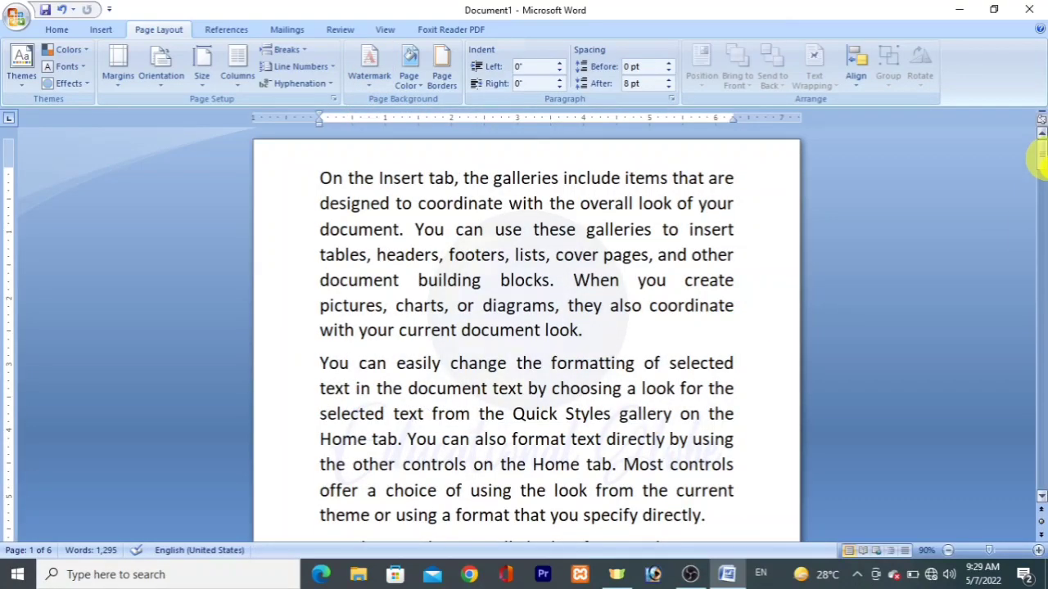
drag(1039, 160, 1039, 153)
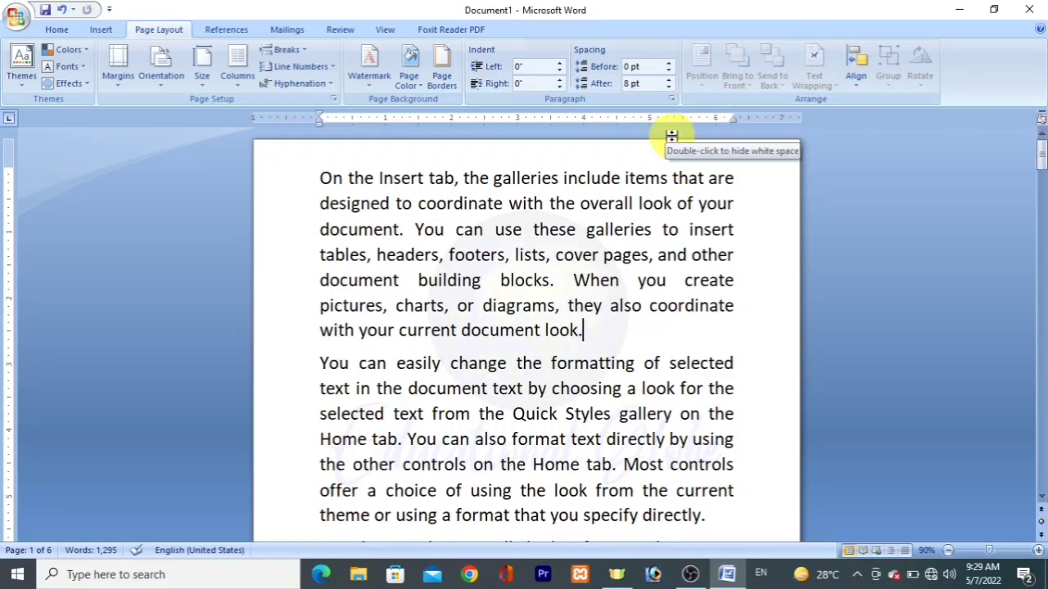
- Apply the diagonal DO NOT COPY 1 watermark and scroll down the 7 pages to check it
click(368, 67)
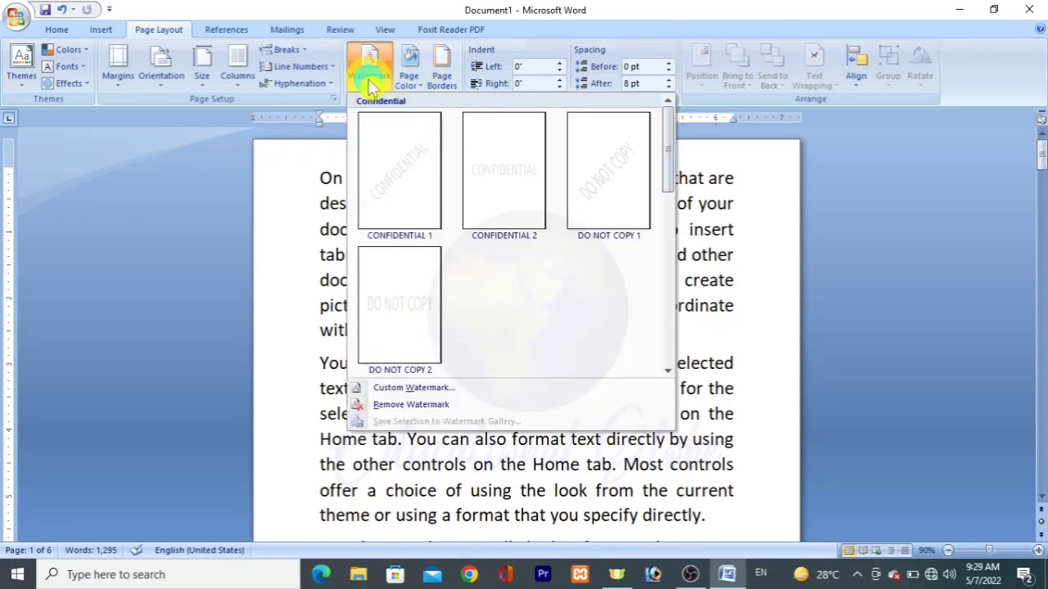
click(626, 199)
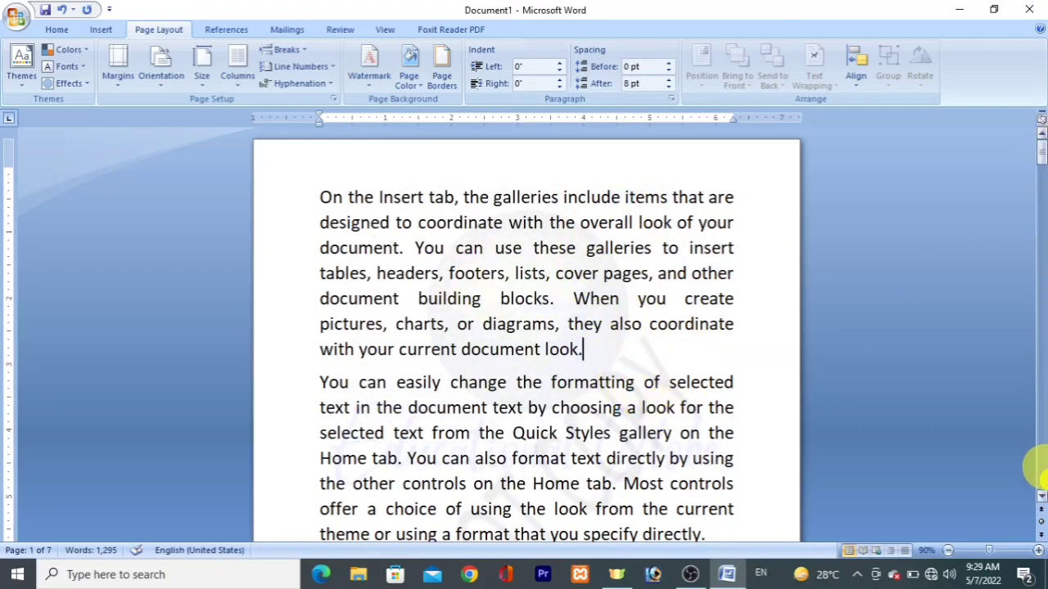
click(1040, 497)
click(1041, 497)
click(1040, 497)
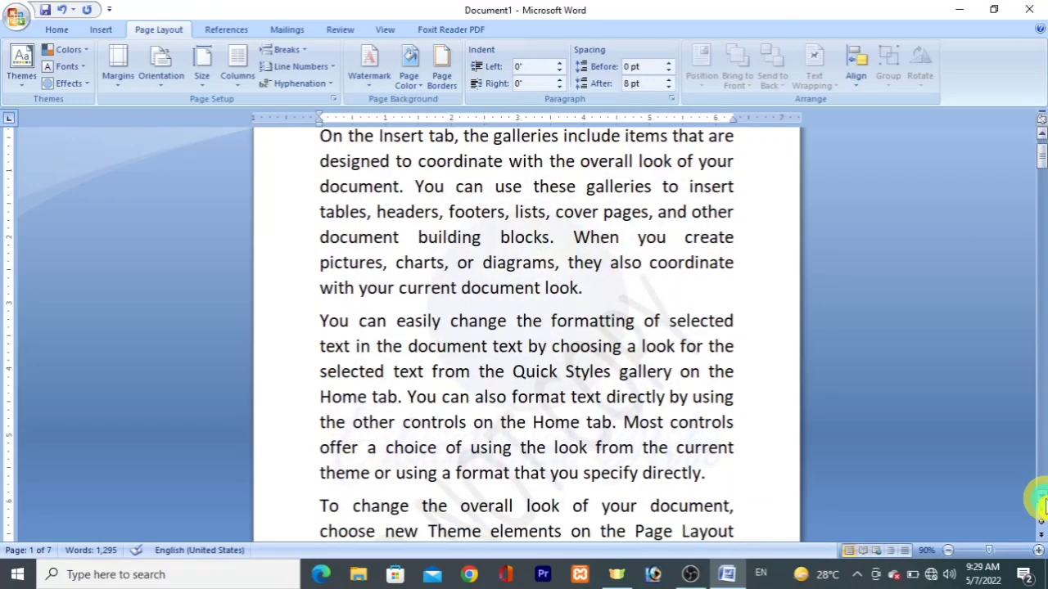
click(1041, 497)
click(1041, 499)
click(1040, 500)
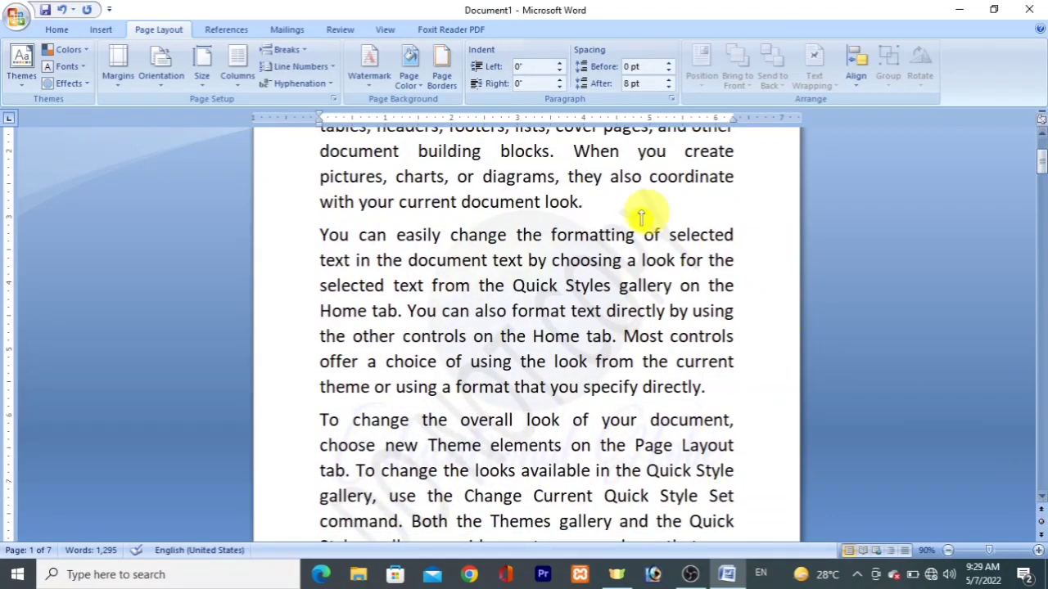
click(370, 90)
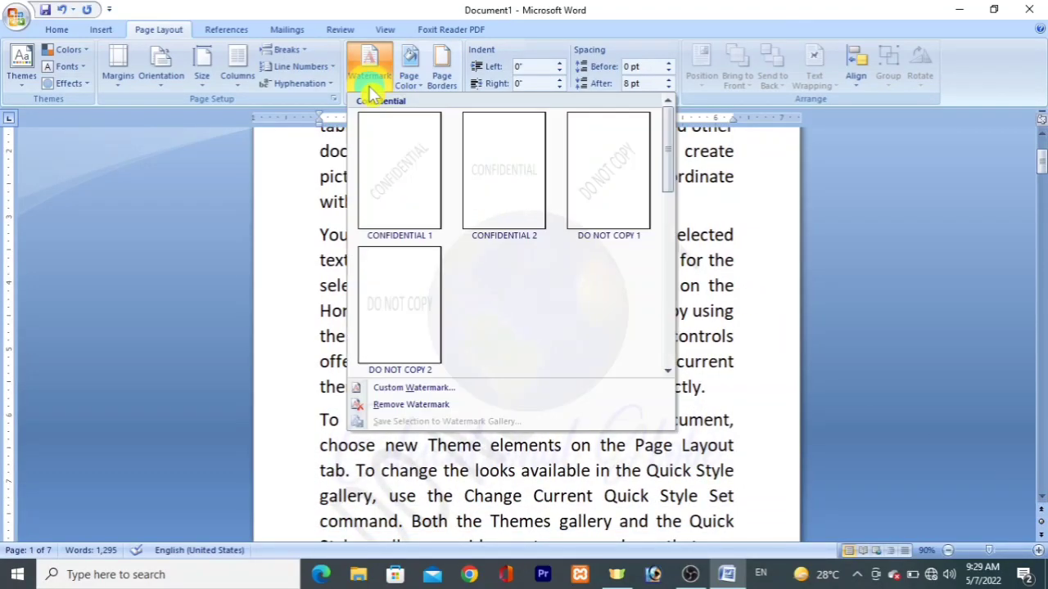
- Make the DO NOT COPY watermark text red, then return to the top of page 1
click(438, 392)
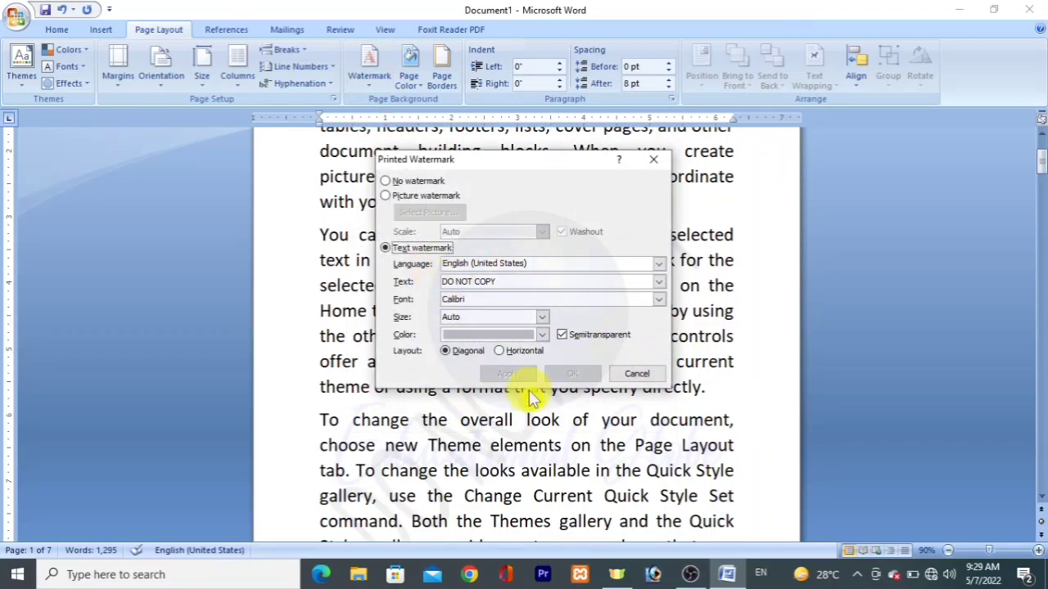
click(543, 337)
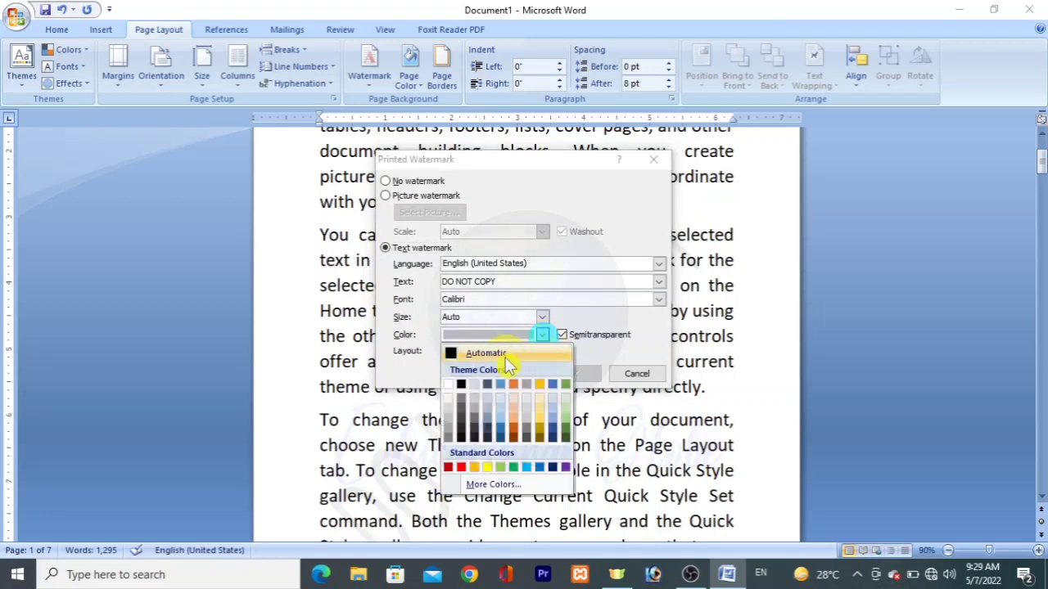
click(463, 469)
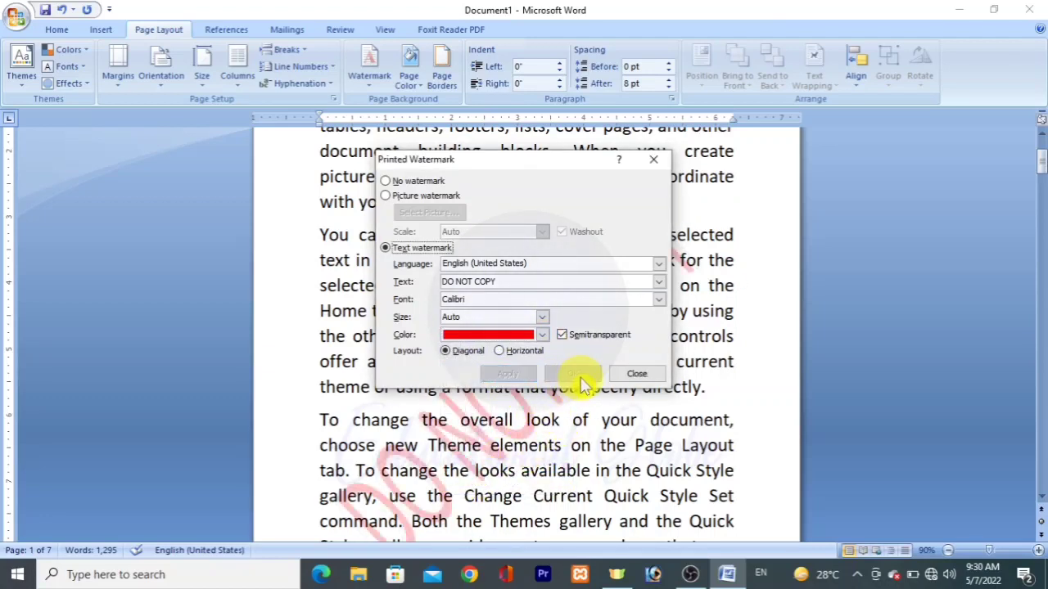
click(632, 374)
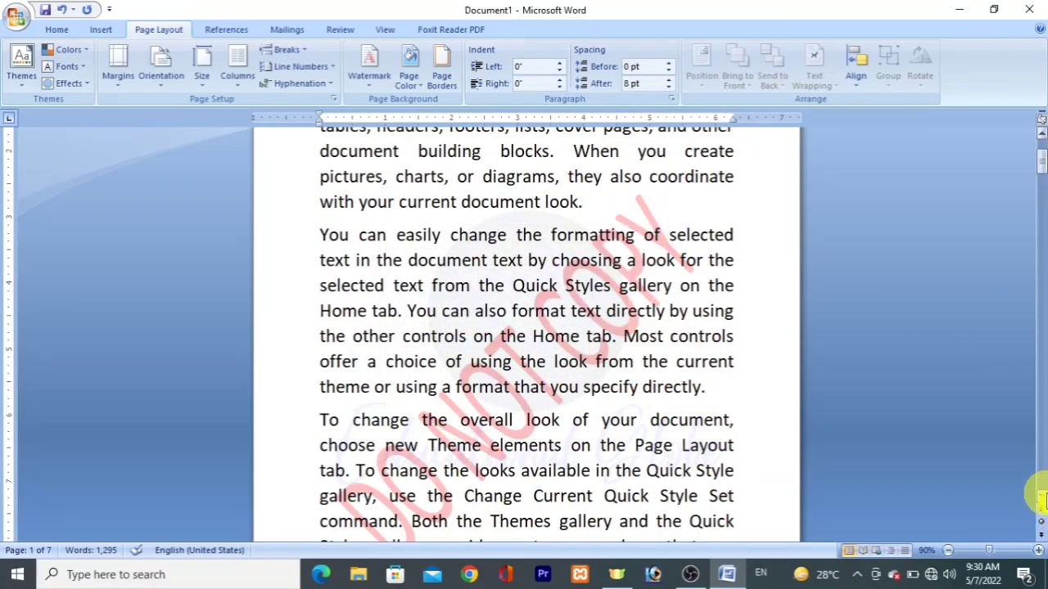
scroll(1042, 501, down, 1)
scroll(1042, 501, down, 1)
scroll(1042, 501, down, 1)
scroll(1042, 503, down, 1)
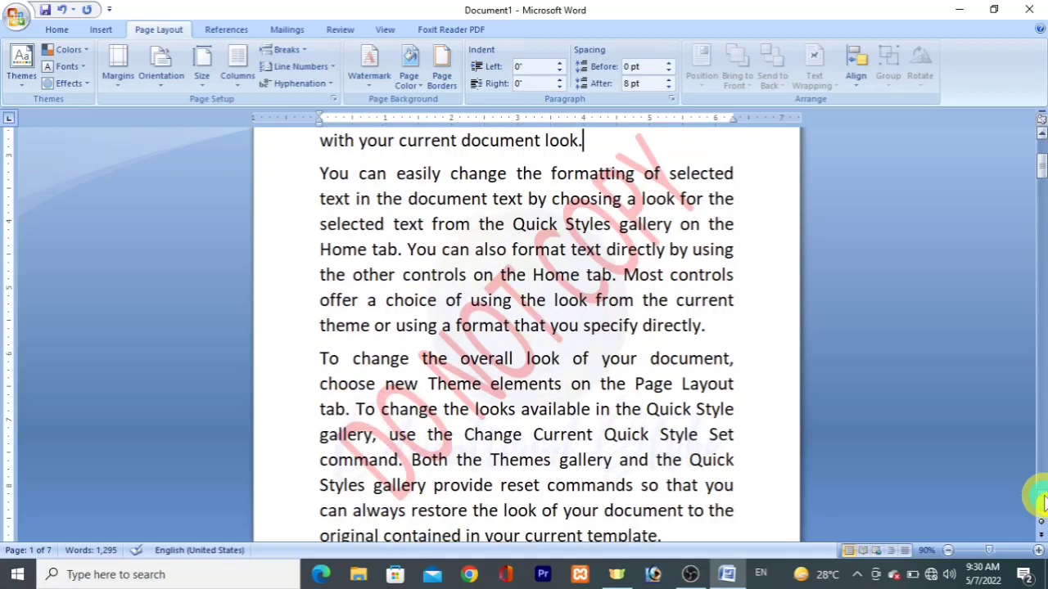
drag(1038, 170, 1037, 149)
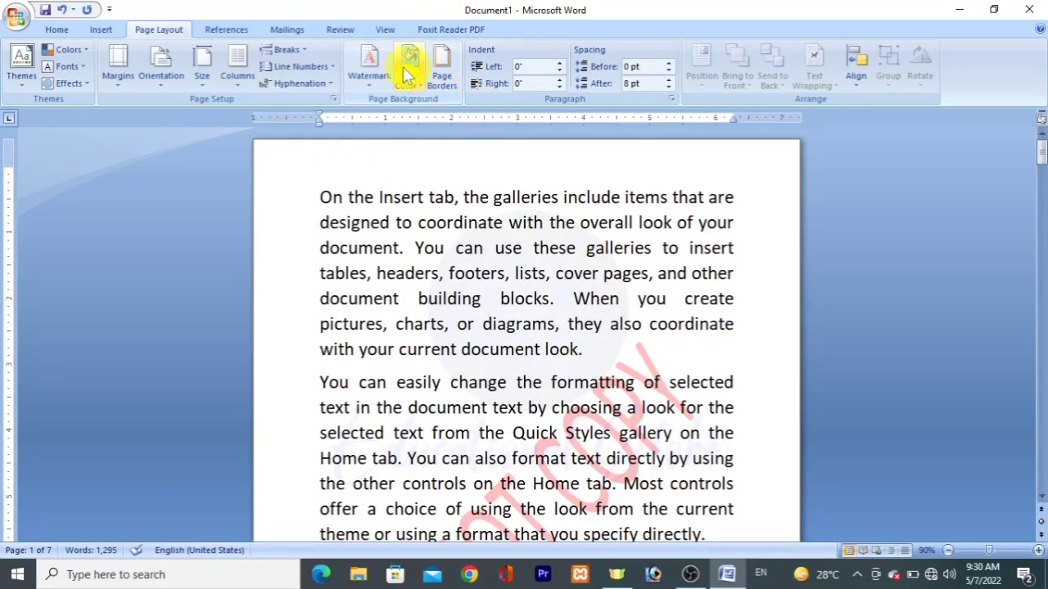
- Replace the watermark text with a person's name set in Cambria, and apply it
click(372, 65)
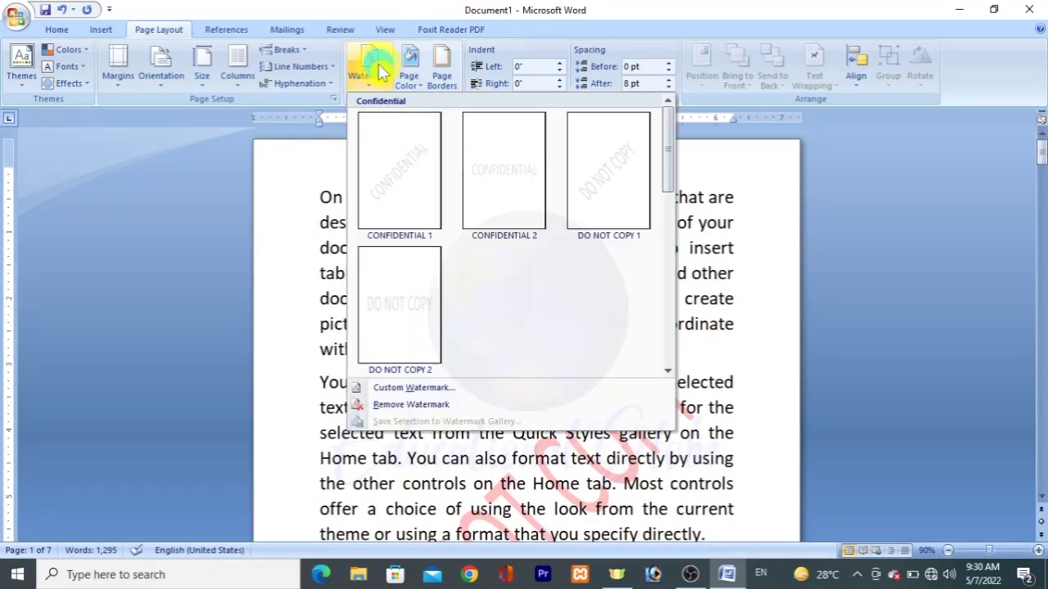
click(411, 387)
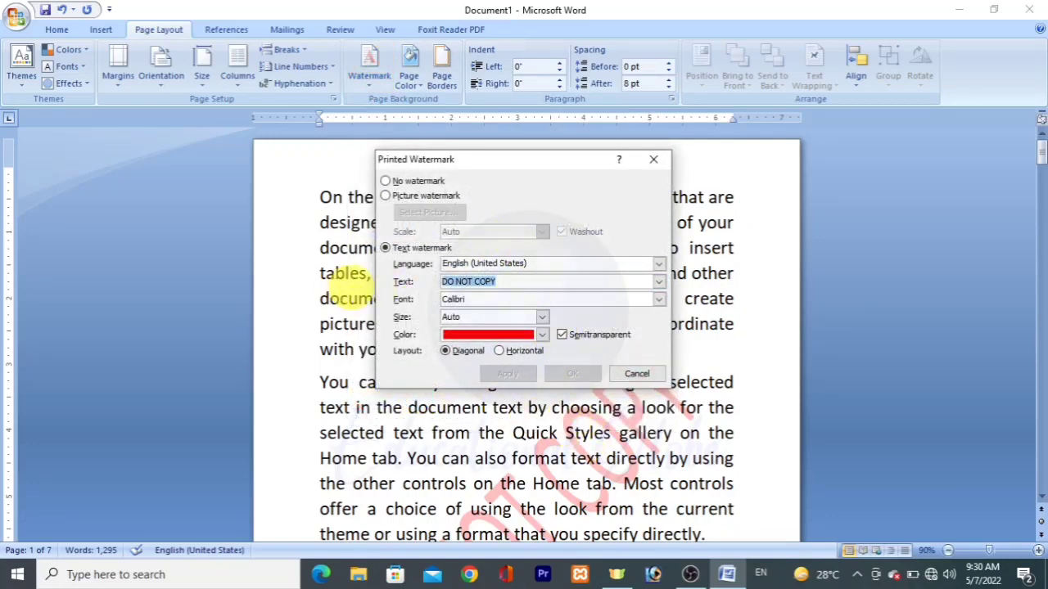
text(Samiullah Ramzan)
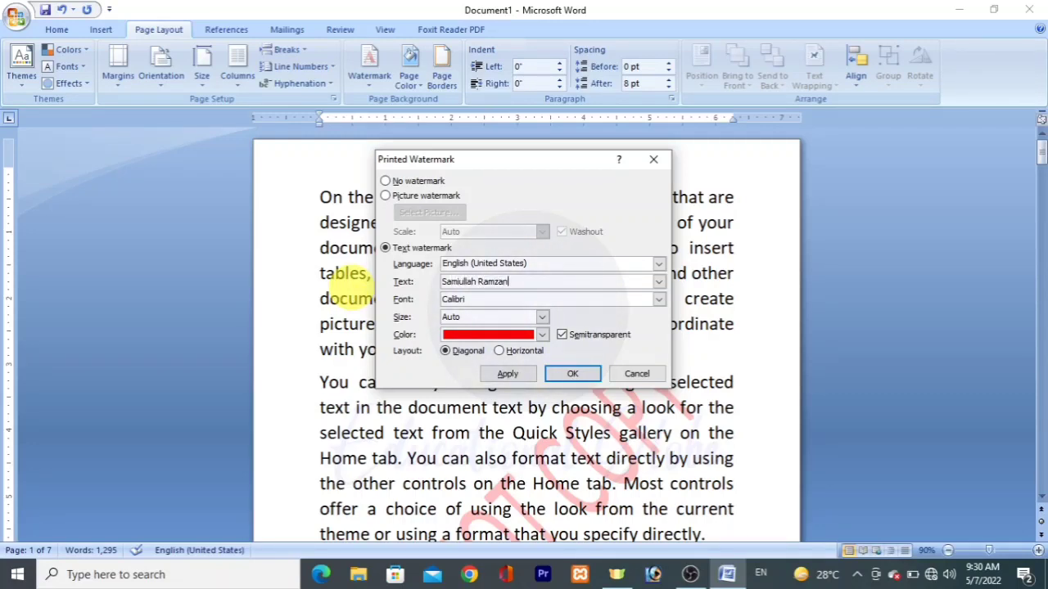
click(536, 306)
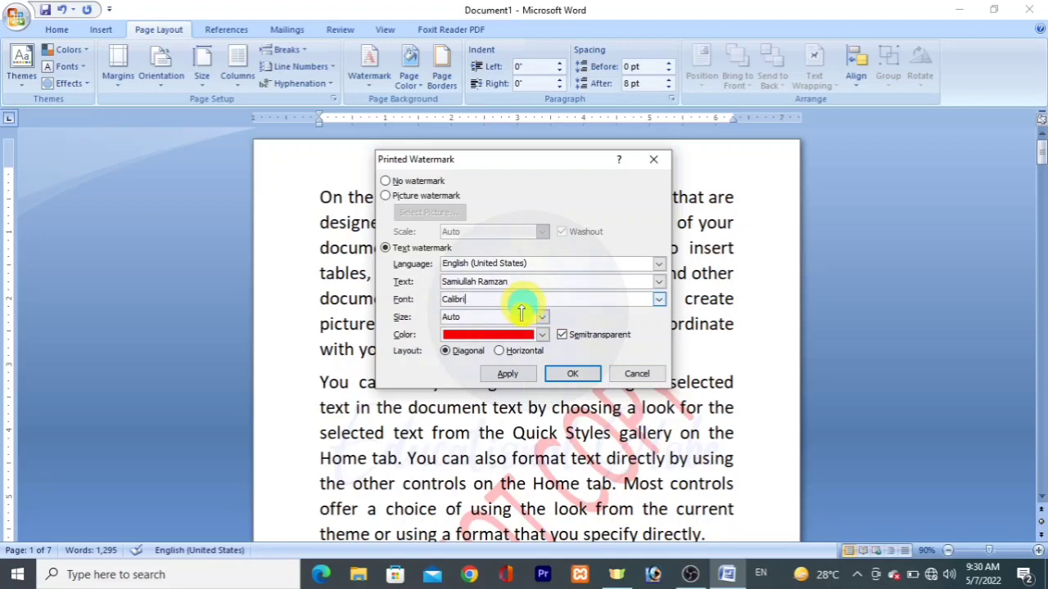
click(659, 300)
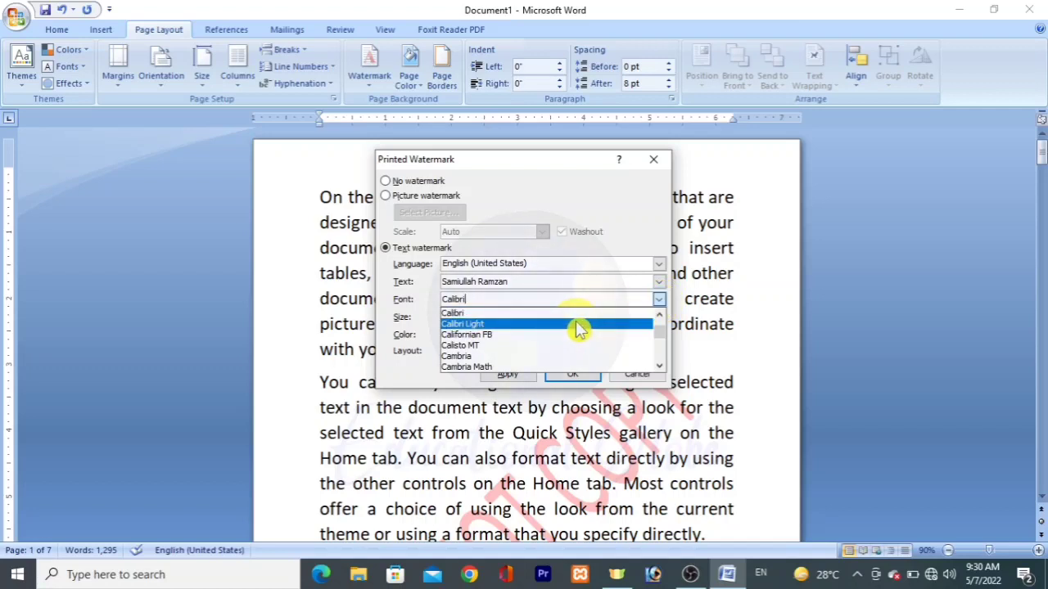
key(Down)
key(Down)
key(Down)
key(Down)
key(Up)
key(Return)
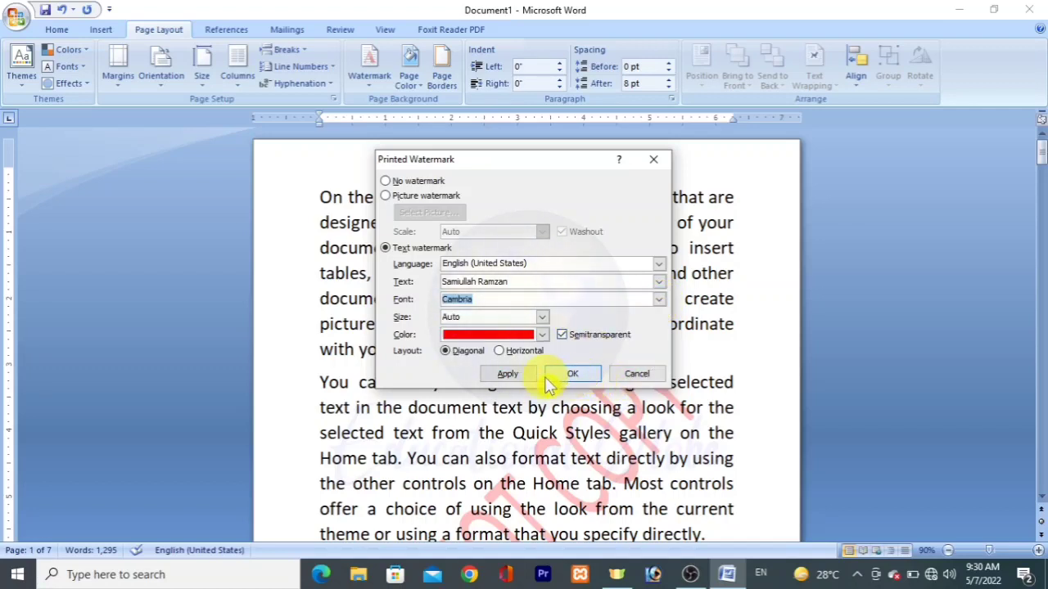
click(507, 374)
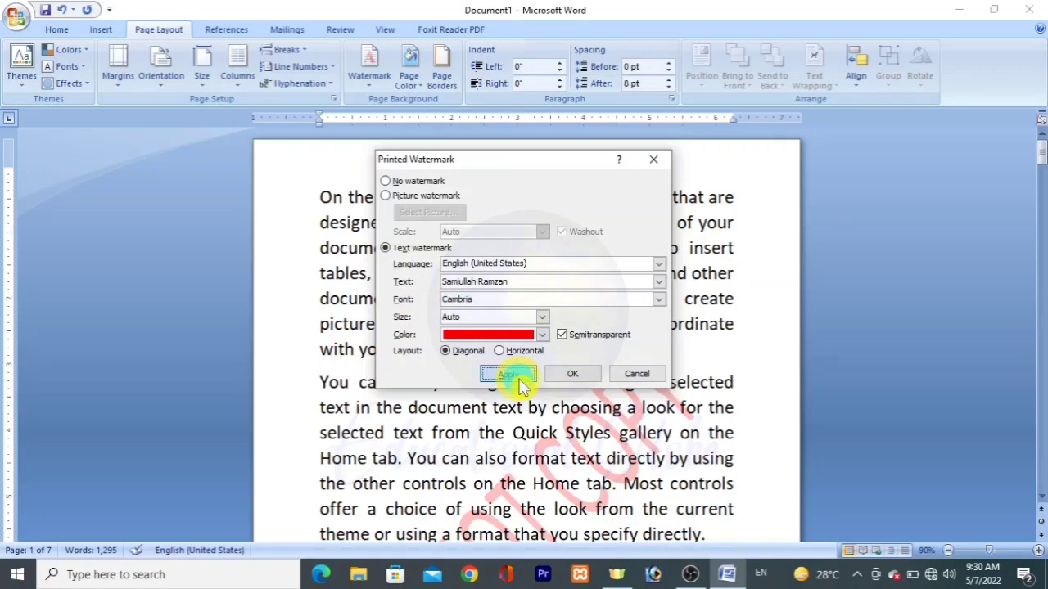
click(636, 377)
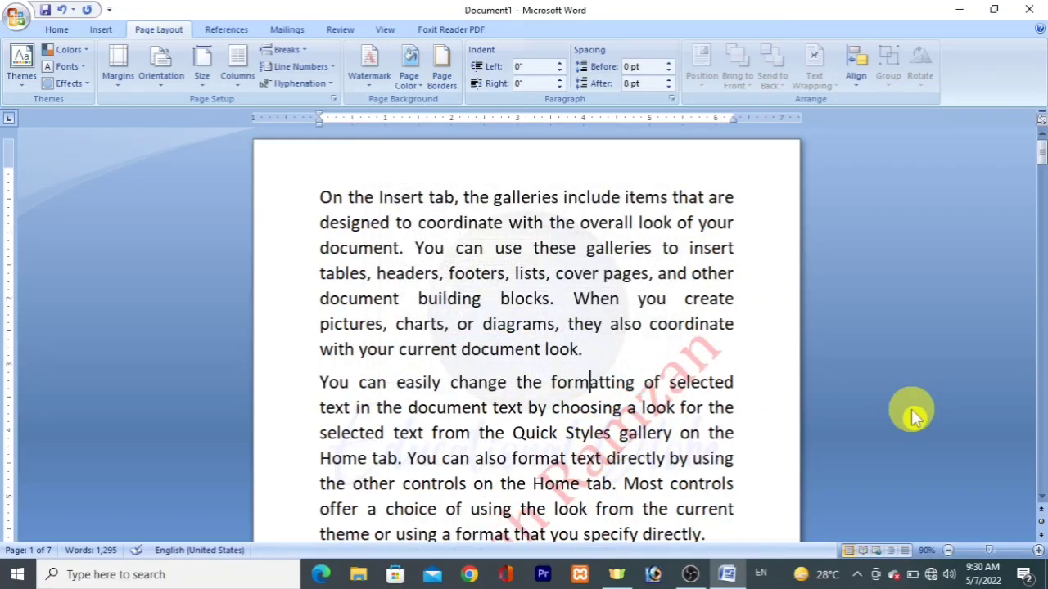
key(Down)
key(Down)
key(Down)
key(Down)
key(Down)
key(Down)
key(Down)
key(Down)
key(Down)
key(Down)
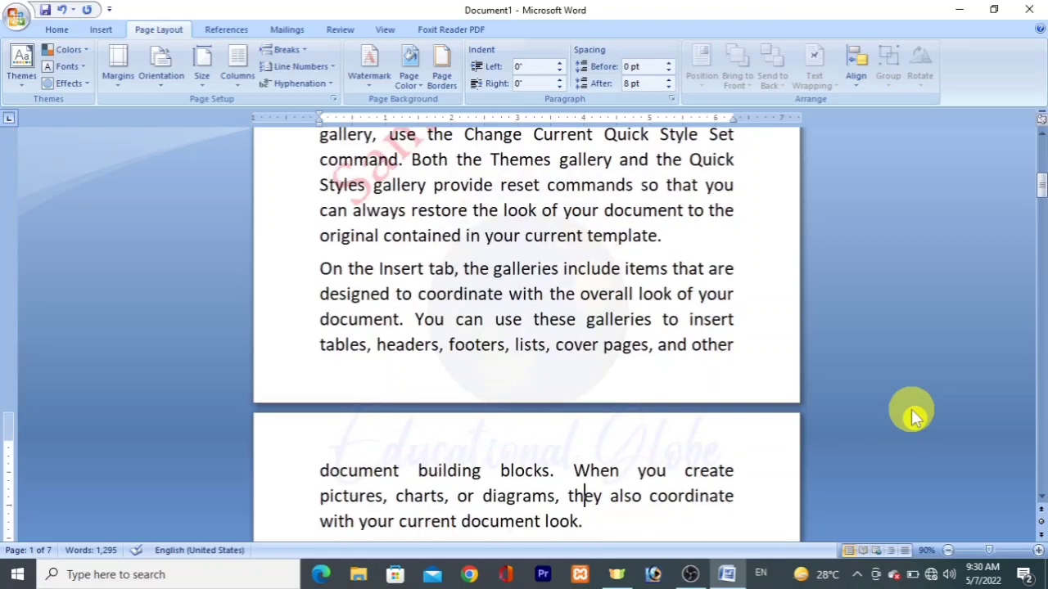
- Apply close-up-islamic-new-year-concept.jpg from Downloads as a picture watermark
key(Up)
key(Up)
key(Up)
key(Up)
key(Up)
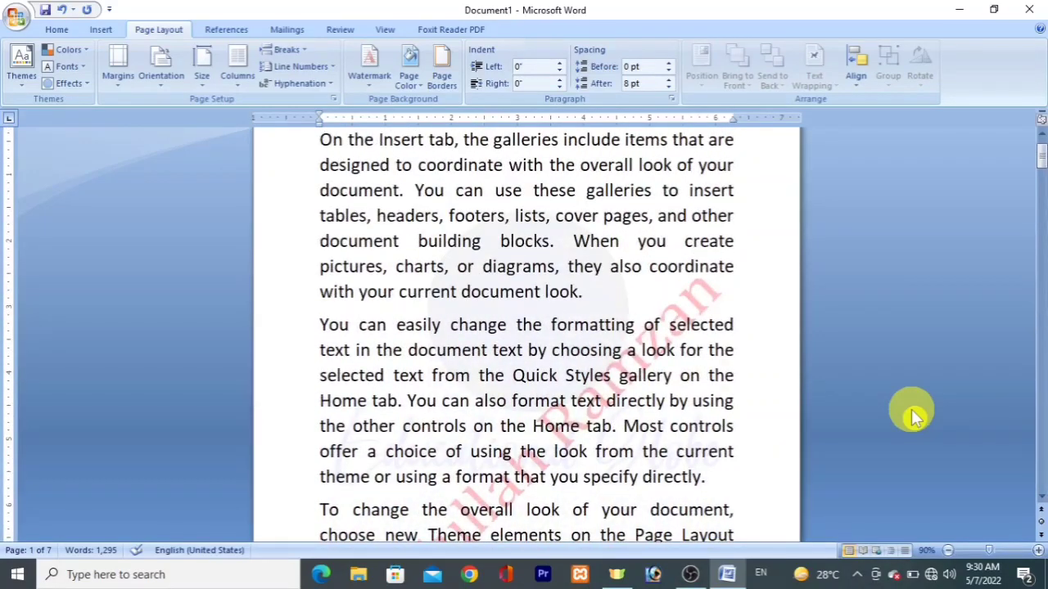
click(375, 85)
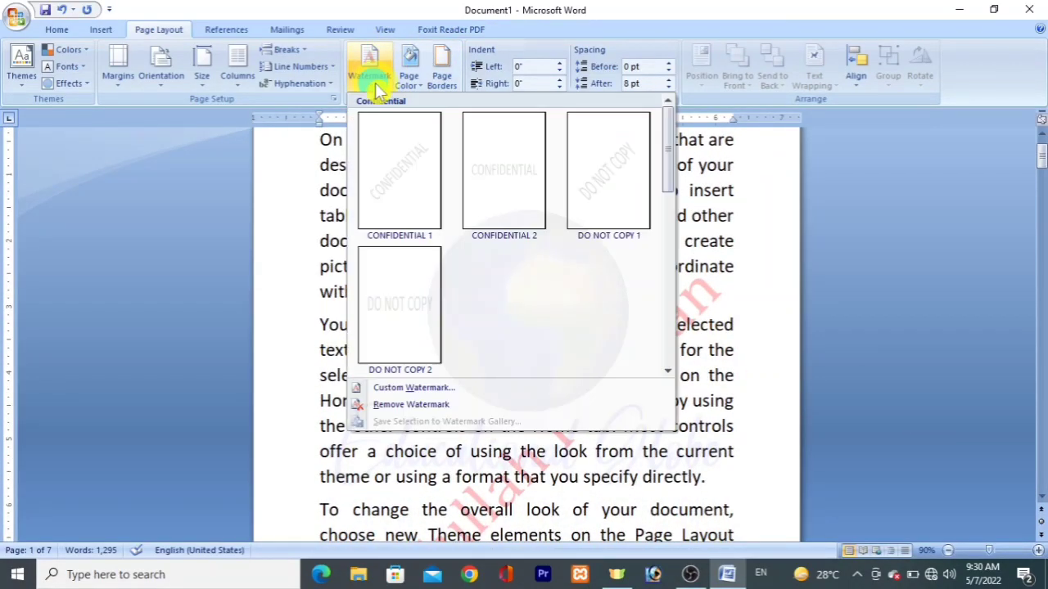
click(439, 388)
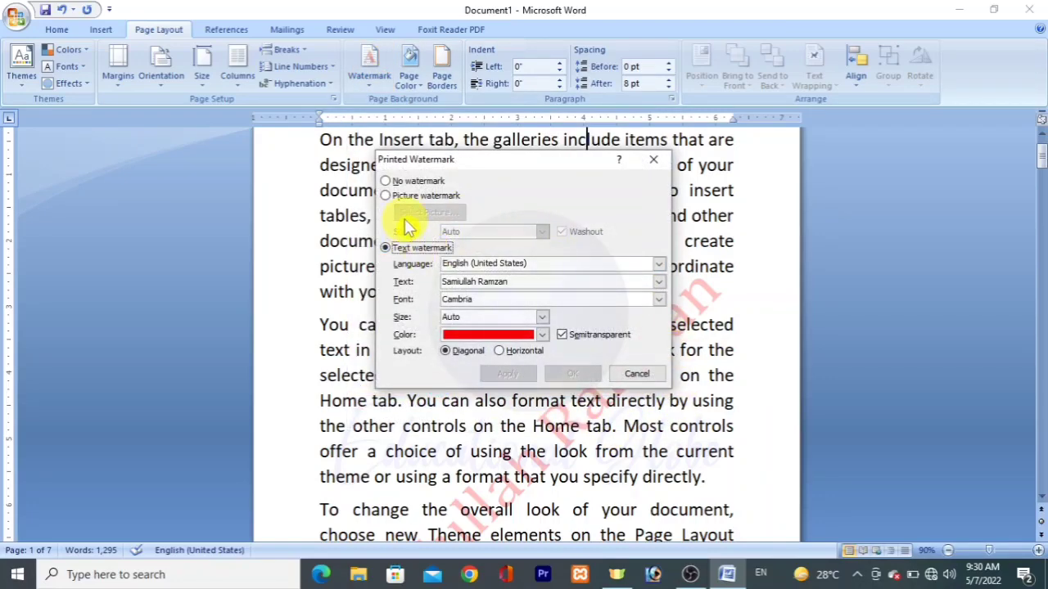
click(414, 197)
click(449, 214)
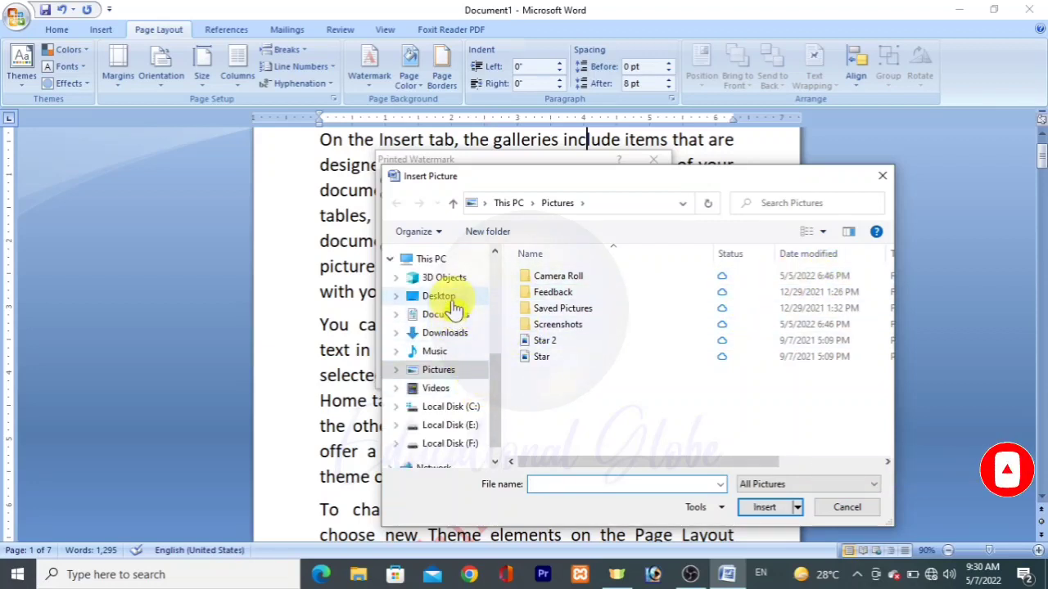
click(451, 334)
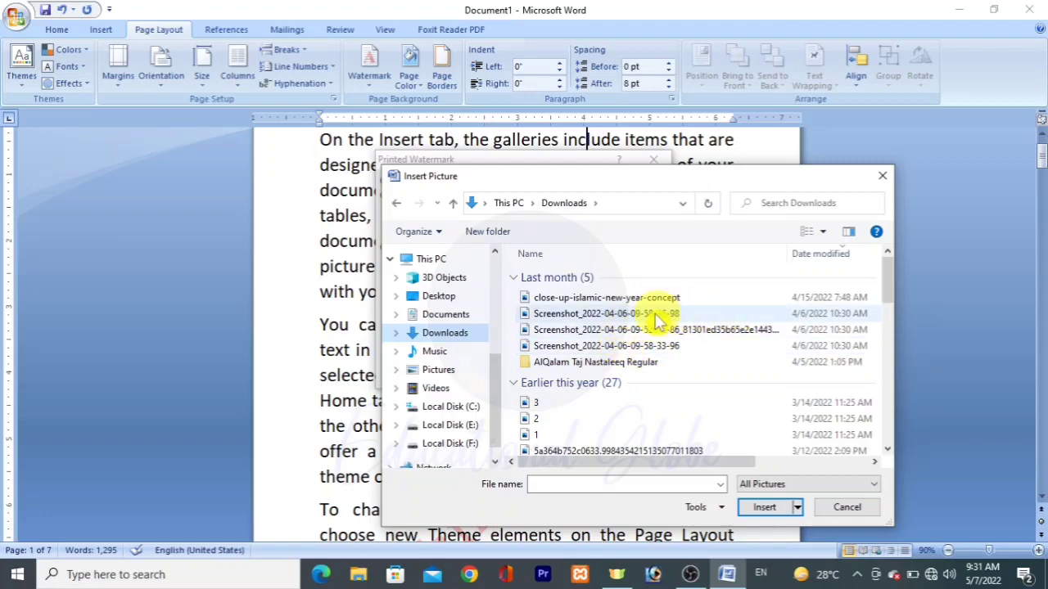
key(Escape)
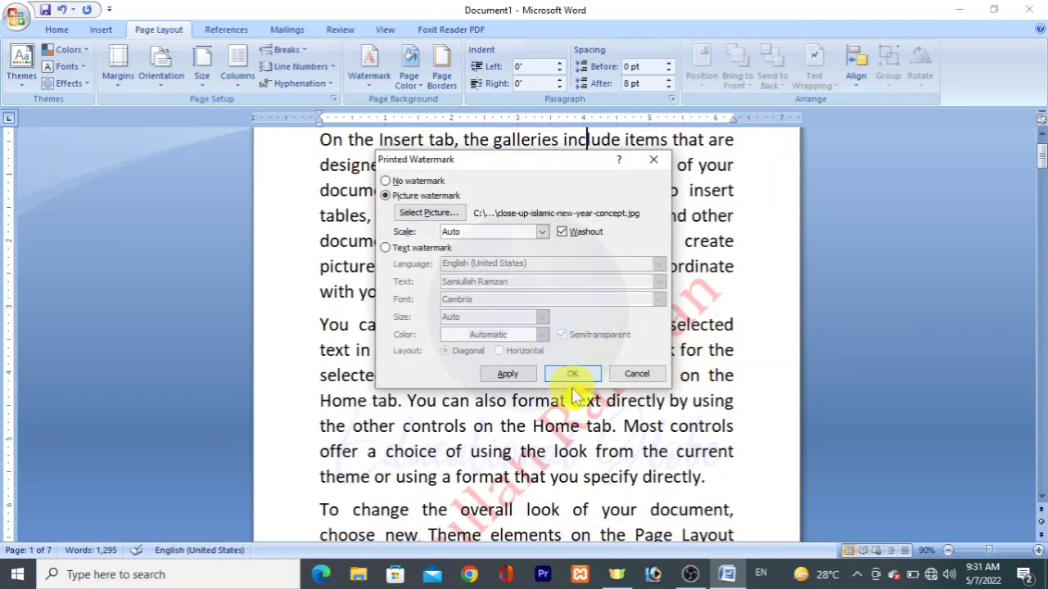
click(501, 377)
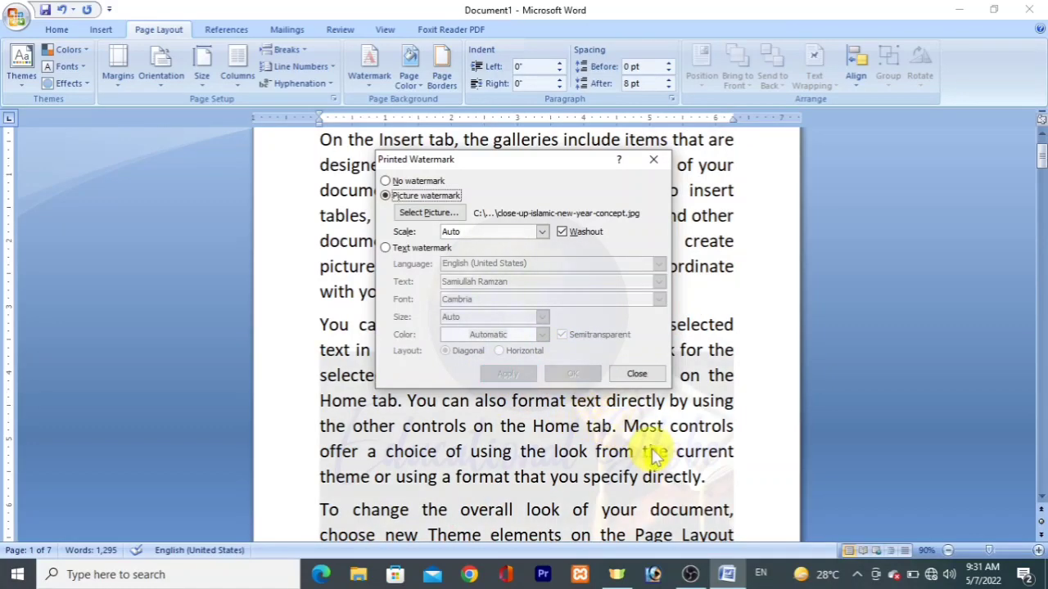
- Try the picture watermark without Washout, then restore Washout and apply it
click(563, 232)
click(509, 377)
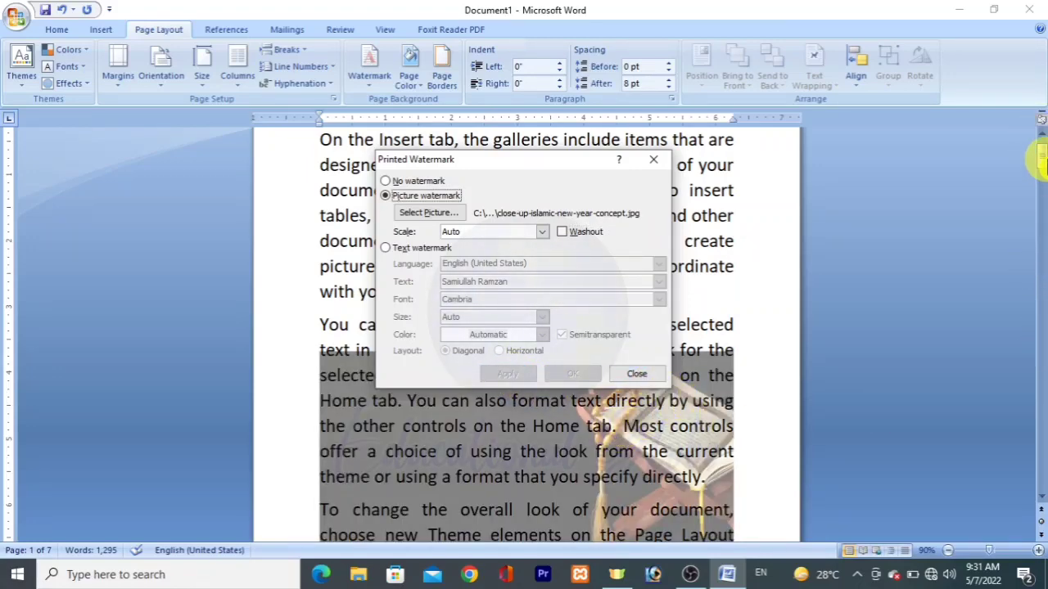
click(570, 236)
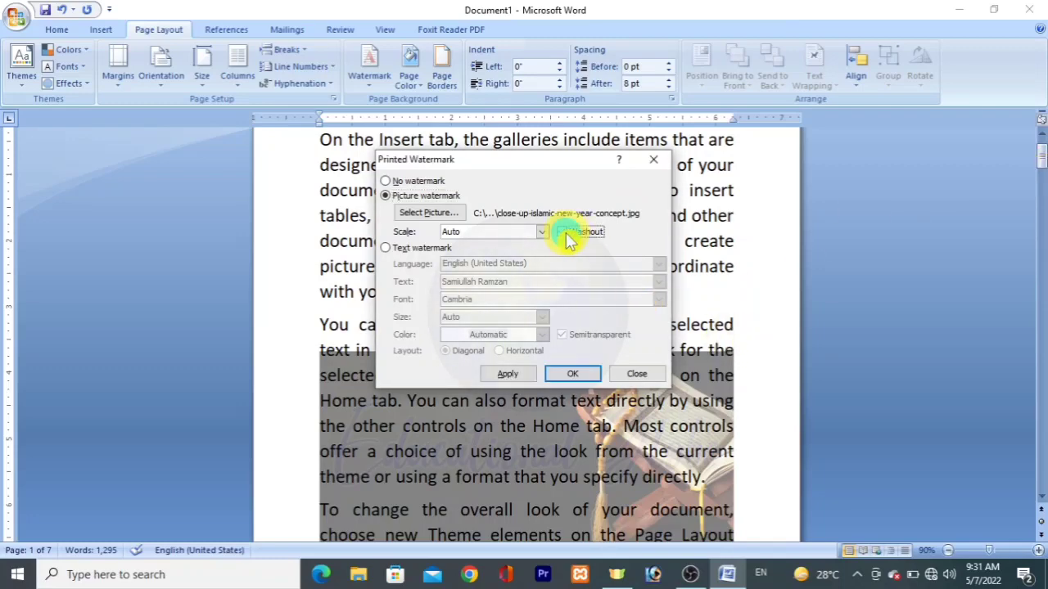
click(523, 375)
click(631, 374)
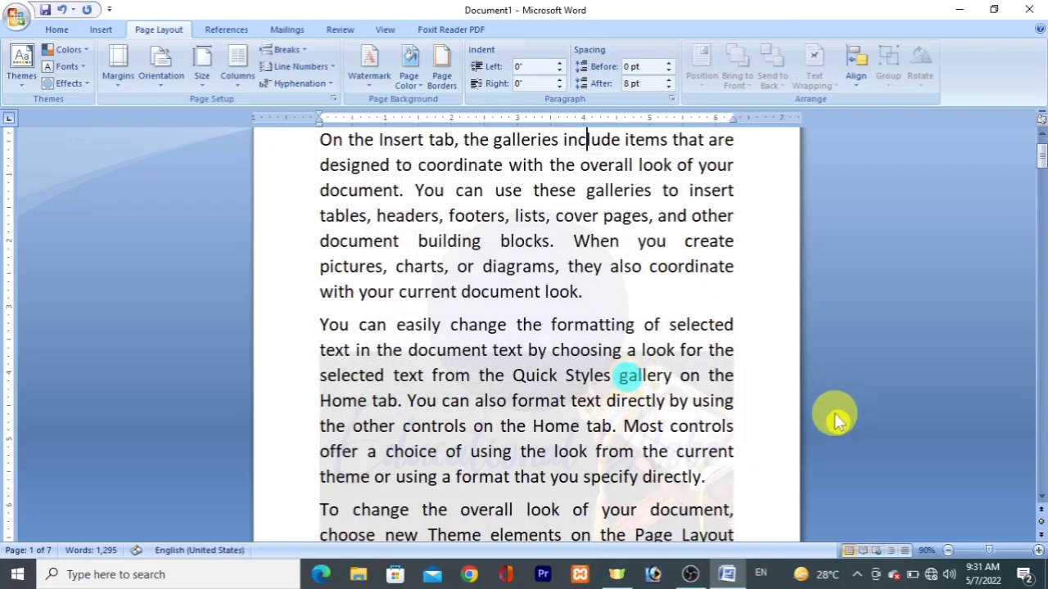
click(757, 453)
- Remove the washed-out picture watermark from the document
key(Down)
key(Down)
key(Down)
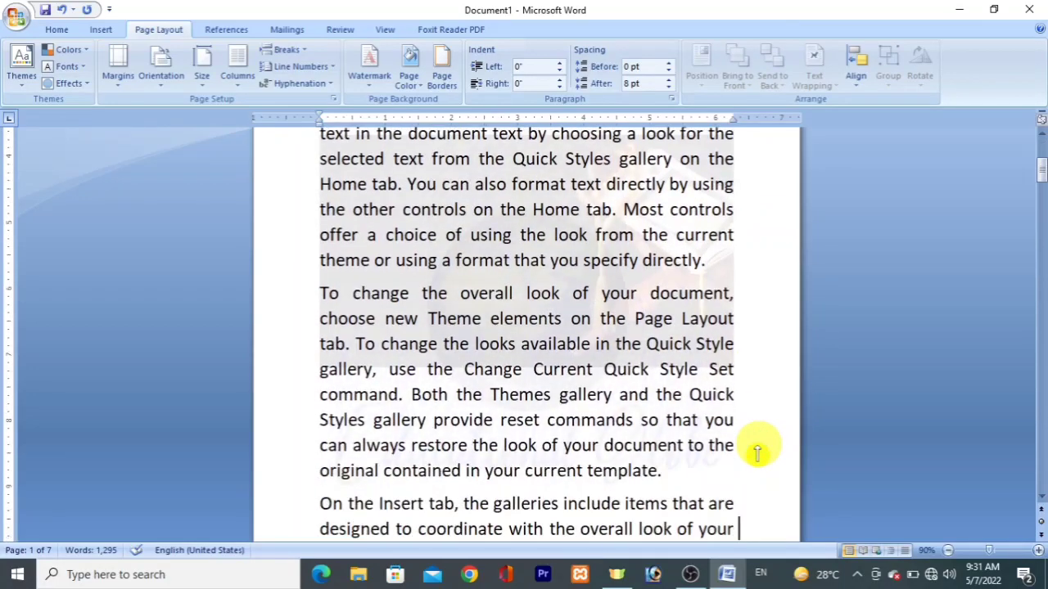
key(Down)
key(Down)
key(Down)
key(Down)
scroll(758, 444, up, 5)
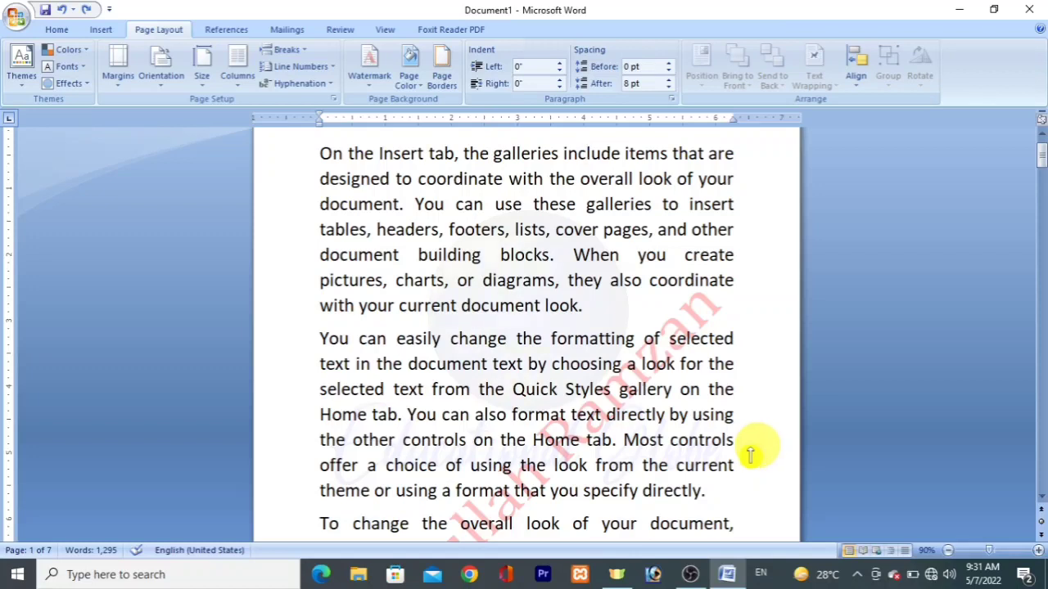
click(795, 450)
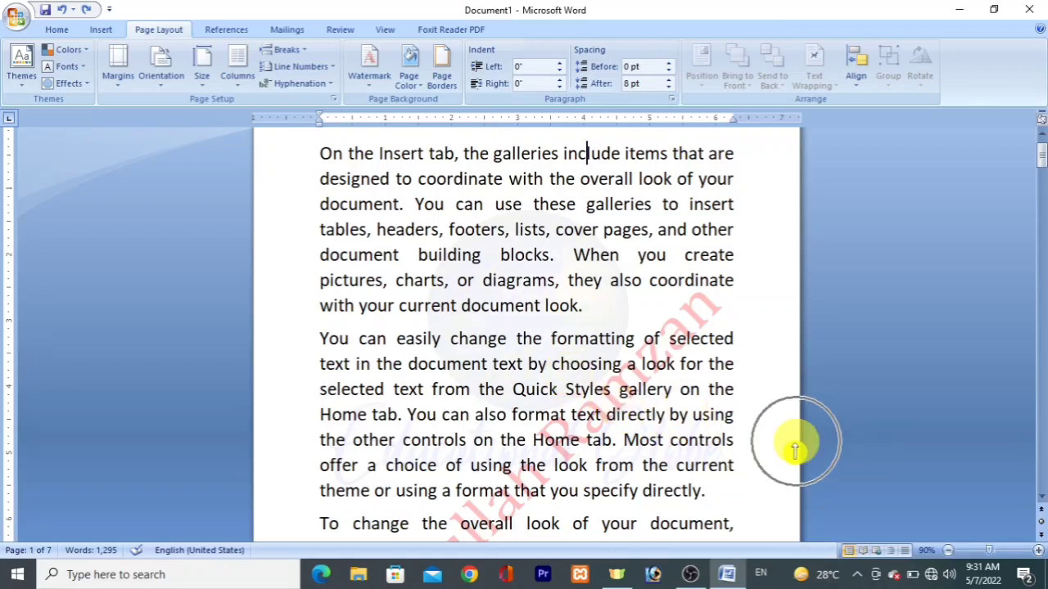
click(369, 65)
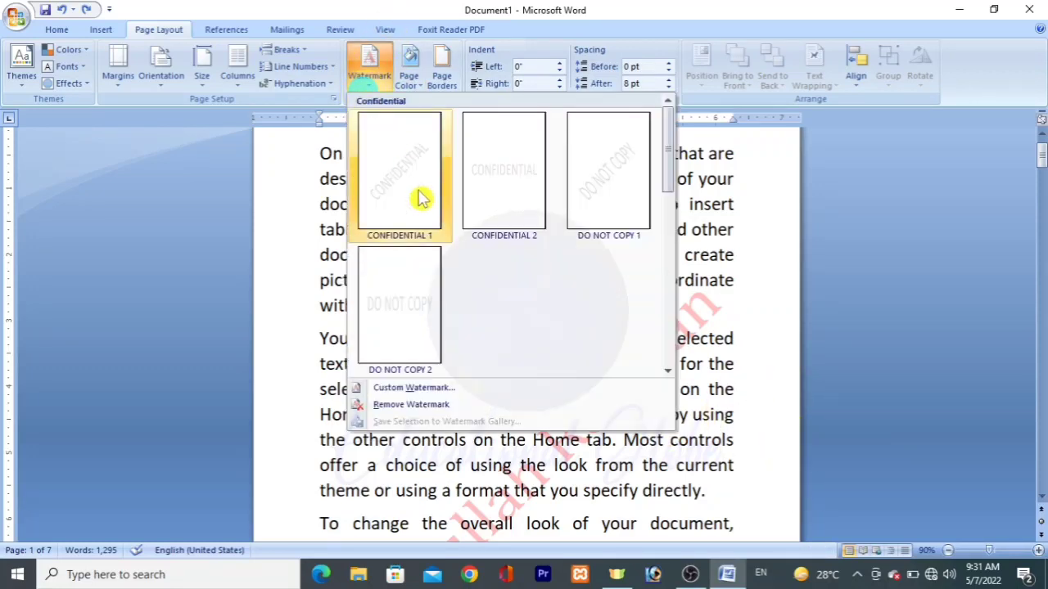
click(388, 409)
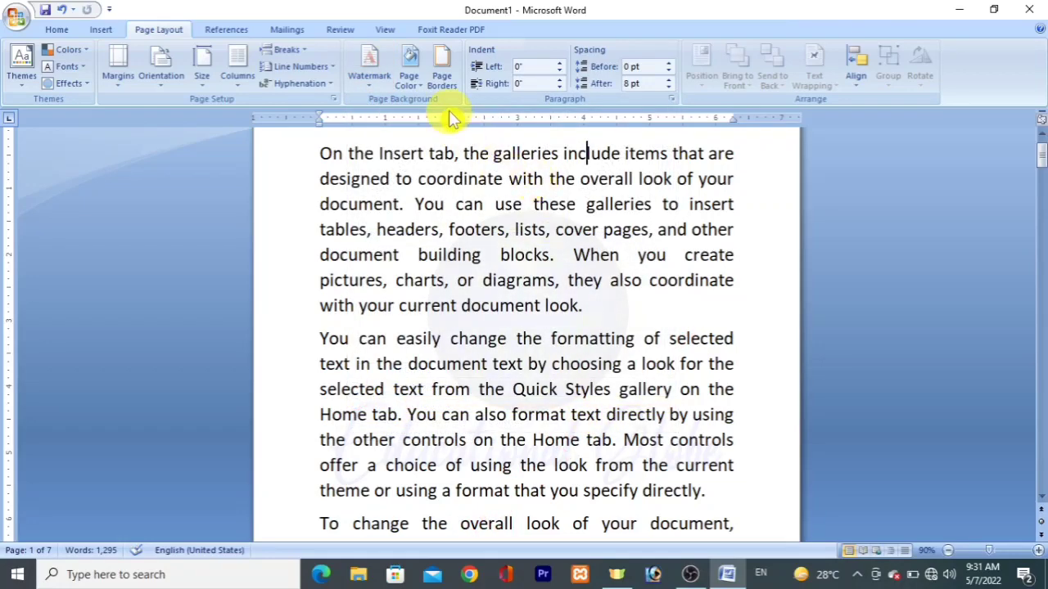
click(415, 92)
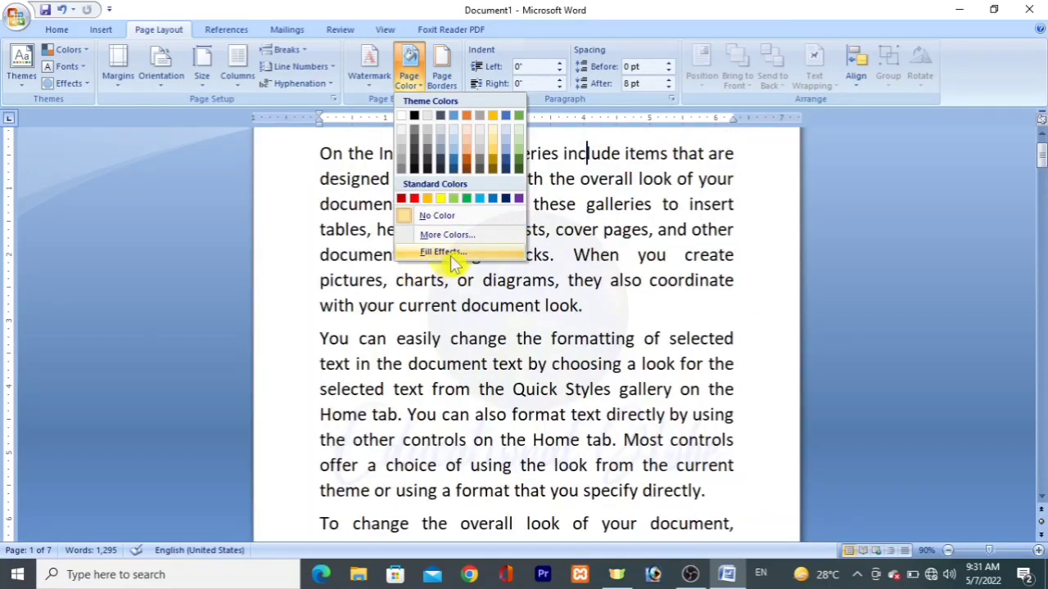
- Fill the page background with a two-colour horizontal gradient from yellow to purple
click(443, 252)
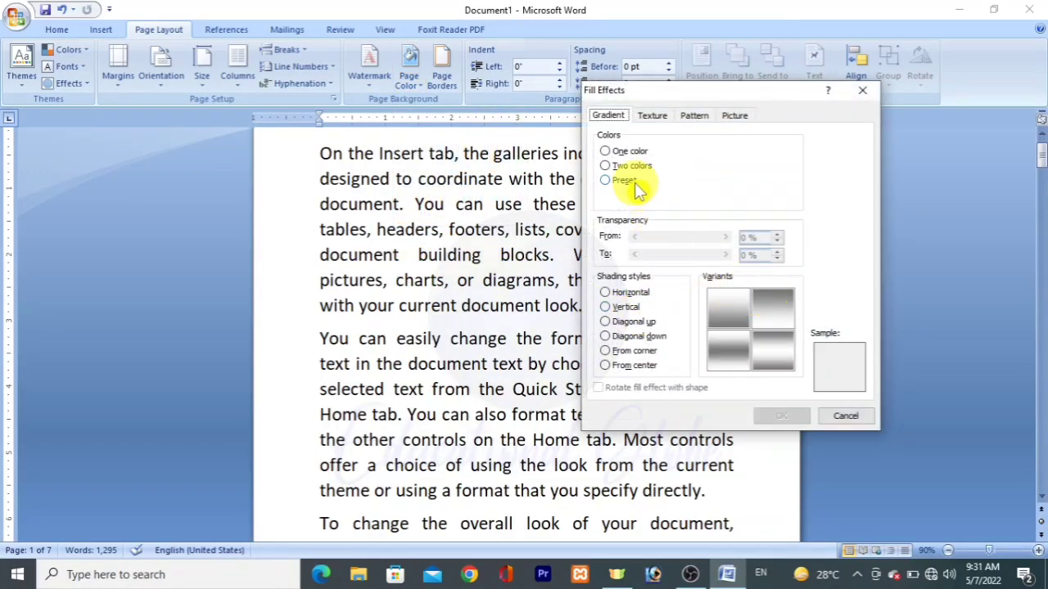
click(631, 166)
click(741, 167)
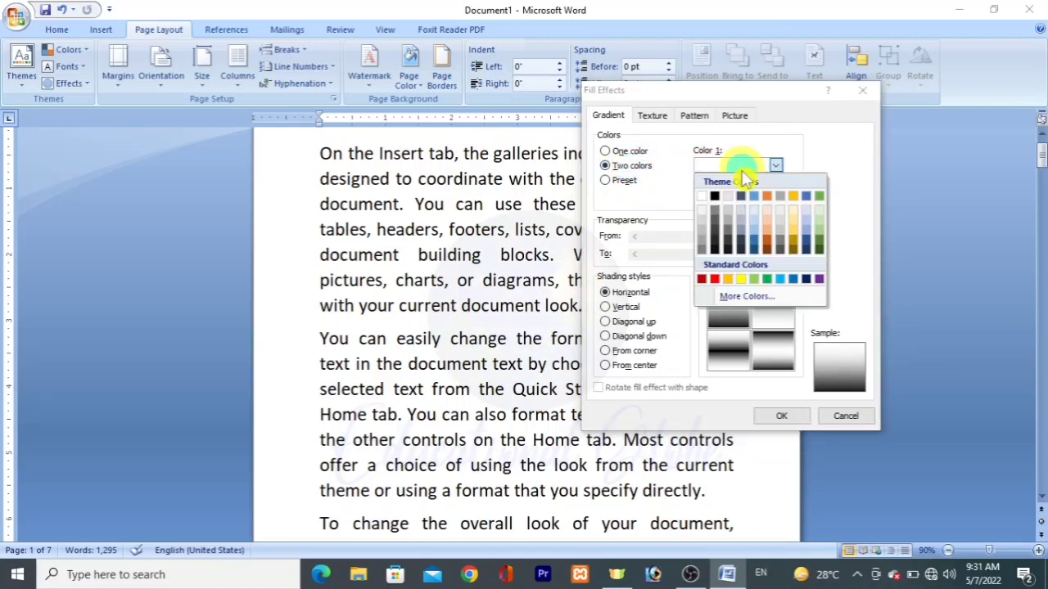
click(739, 279)
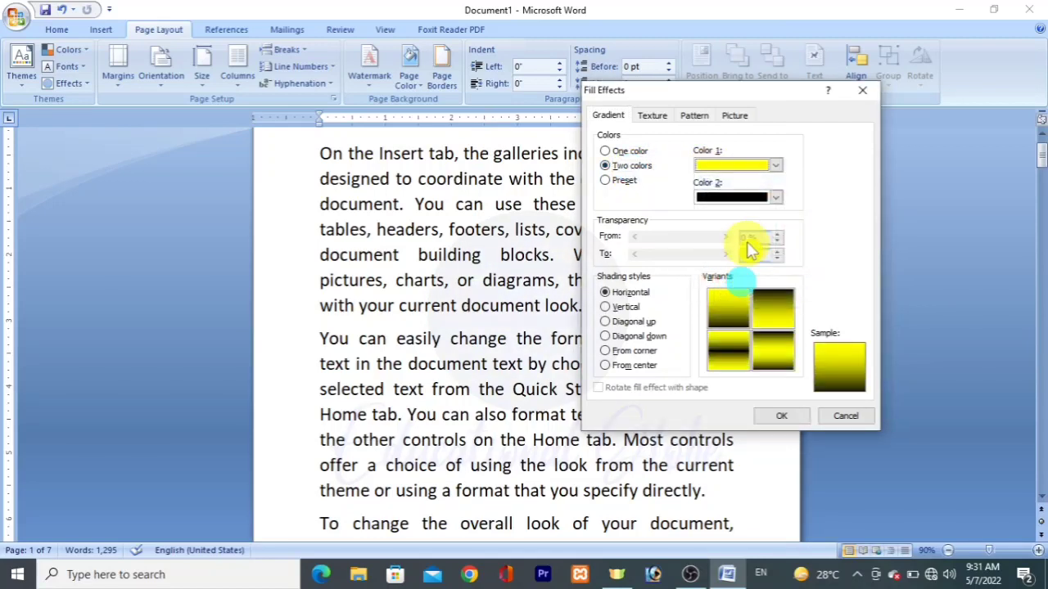
click(761, 203)
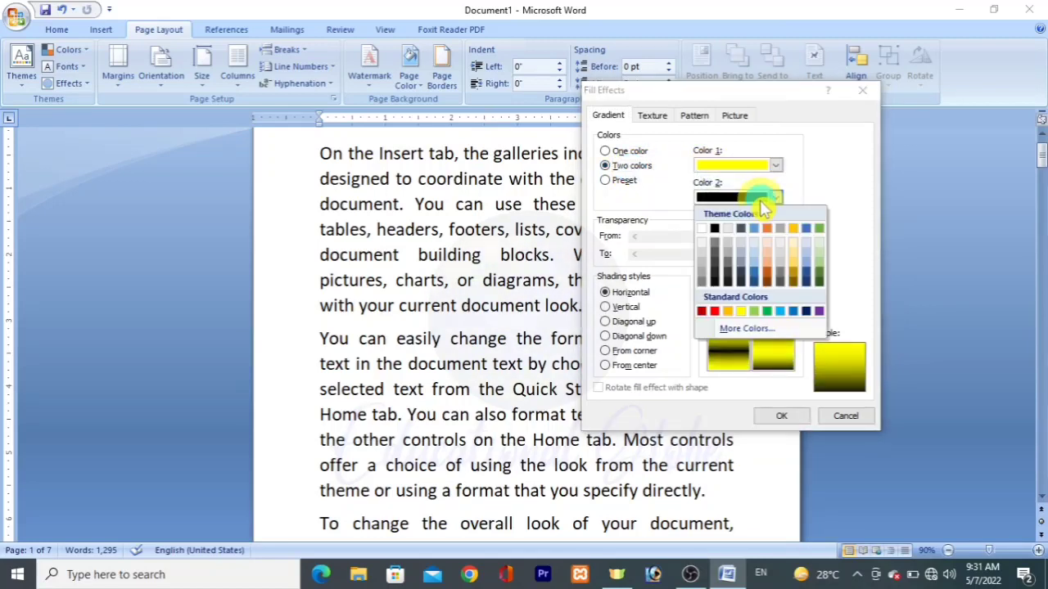
click(819, 312)
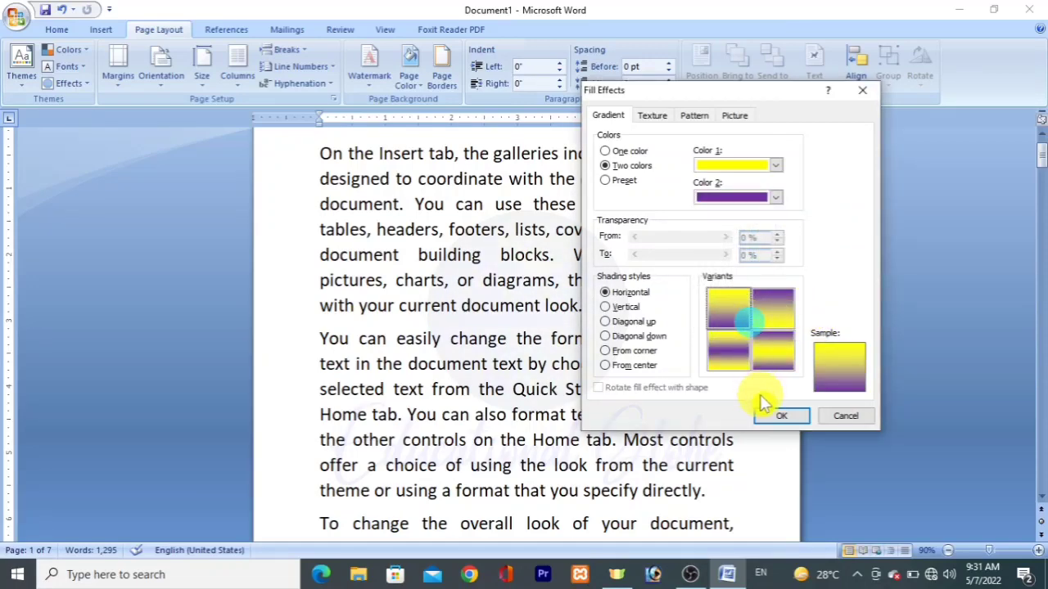
click(780, 418)
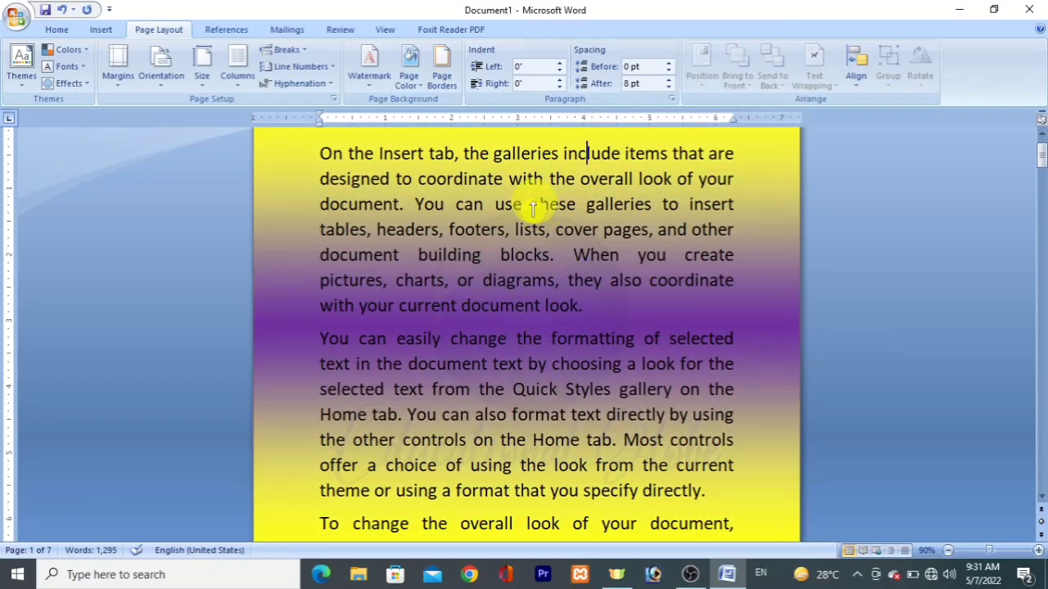
click(412, 76)
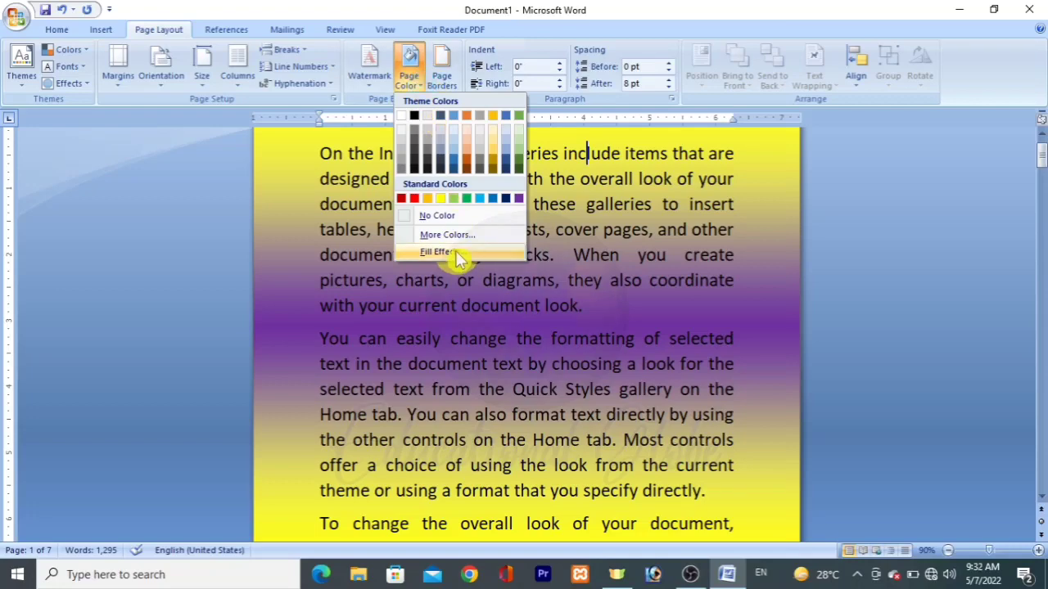
- Apply the Fish fossil texture as the page background
click(446, 251)
click(661, 116)
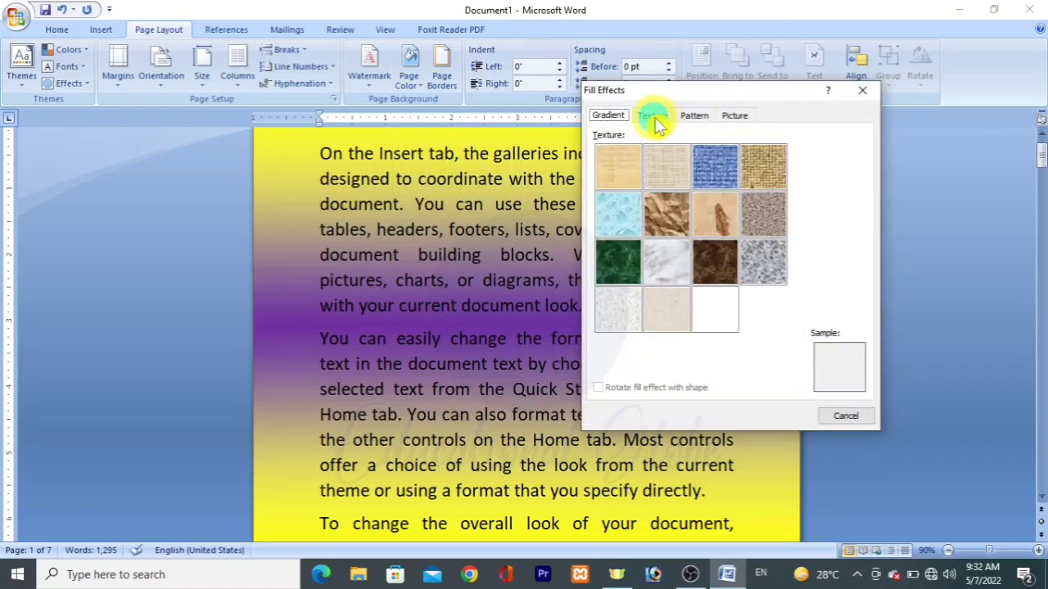
click(710, 232)
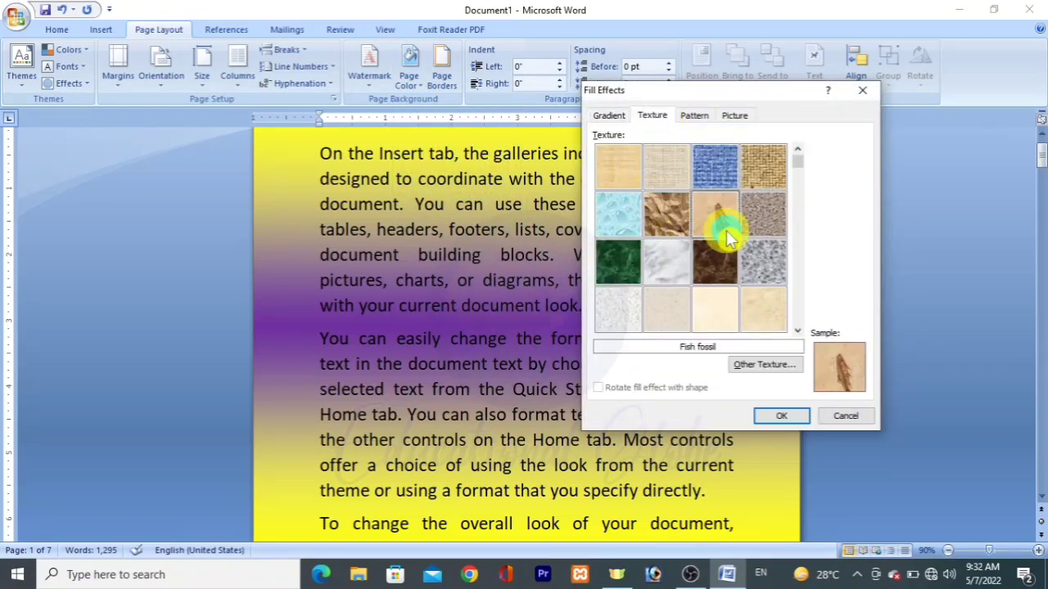
click(781, 418)
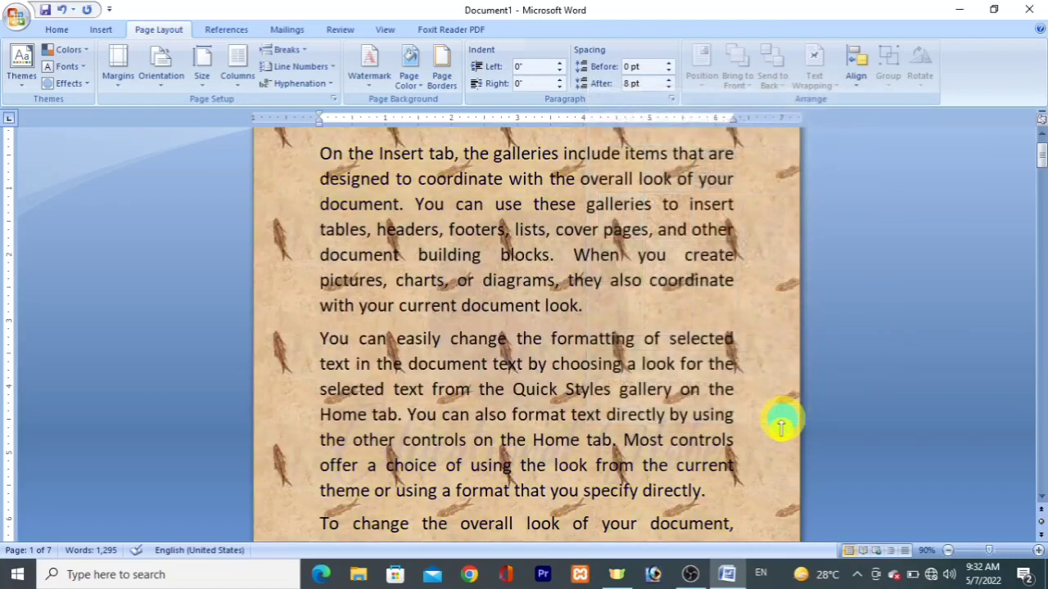
- Preview the Pattern, Picture and Desert preset gradient fills, then cancel to keep the texture
click(412, 79)
click(458, 249)
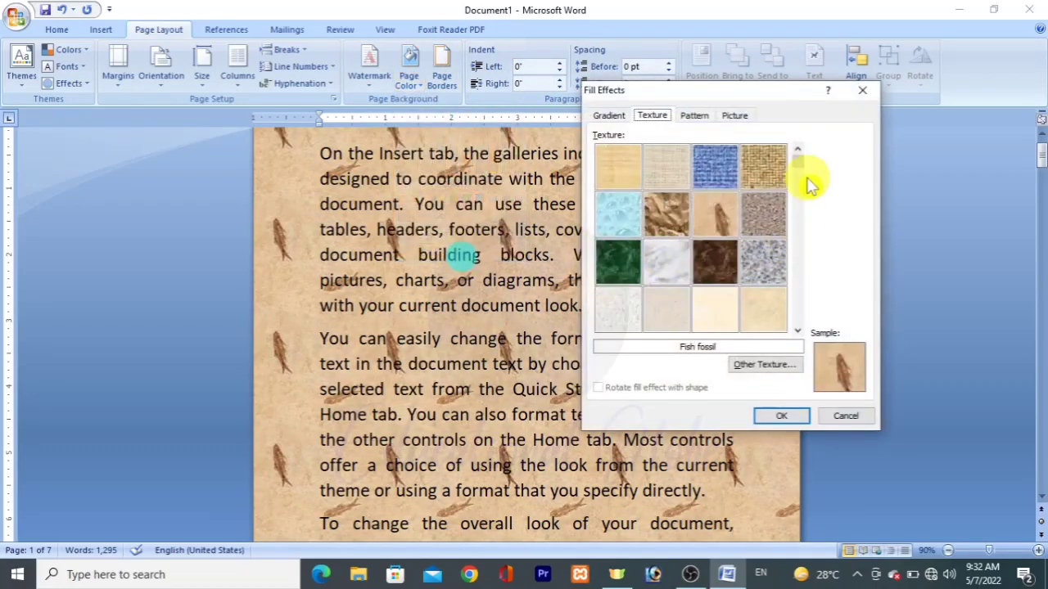
click(691, 117)
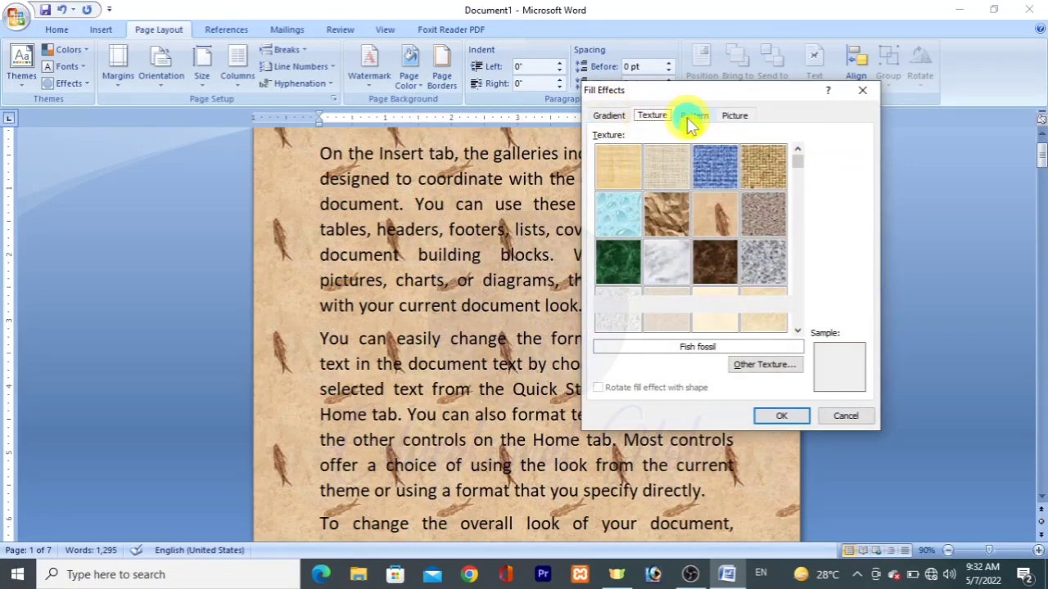
click(733, 119)
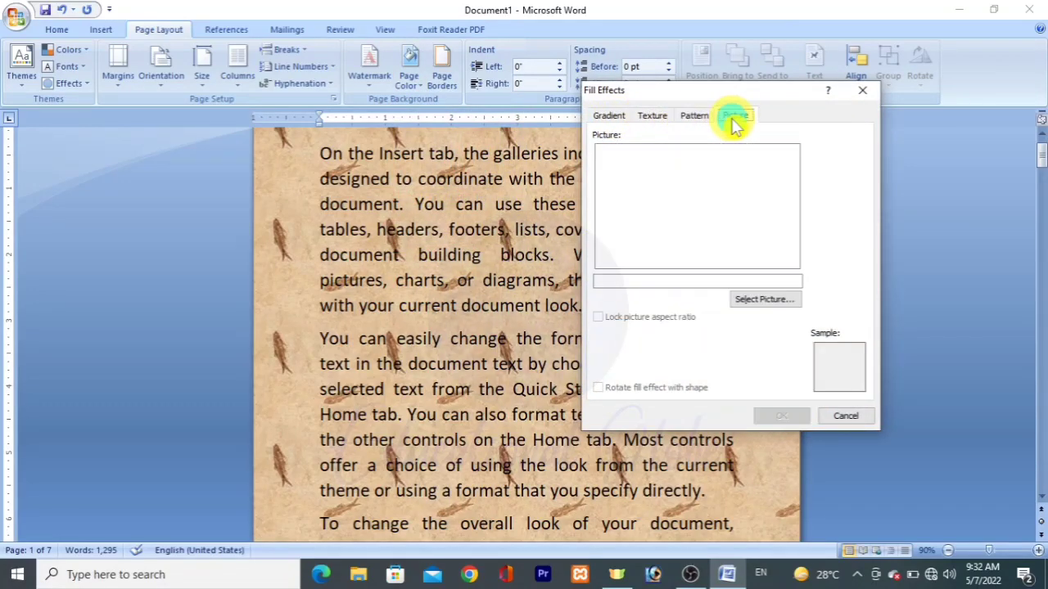
click(609, 115)
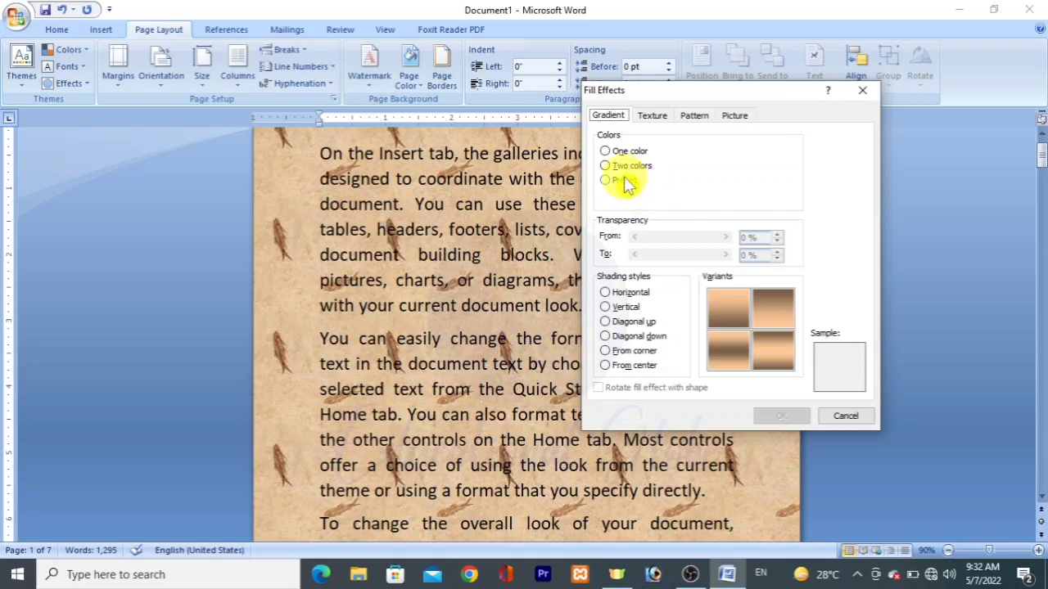
click(610, 181)
click(780, 165)
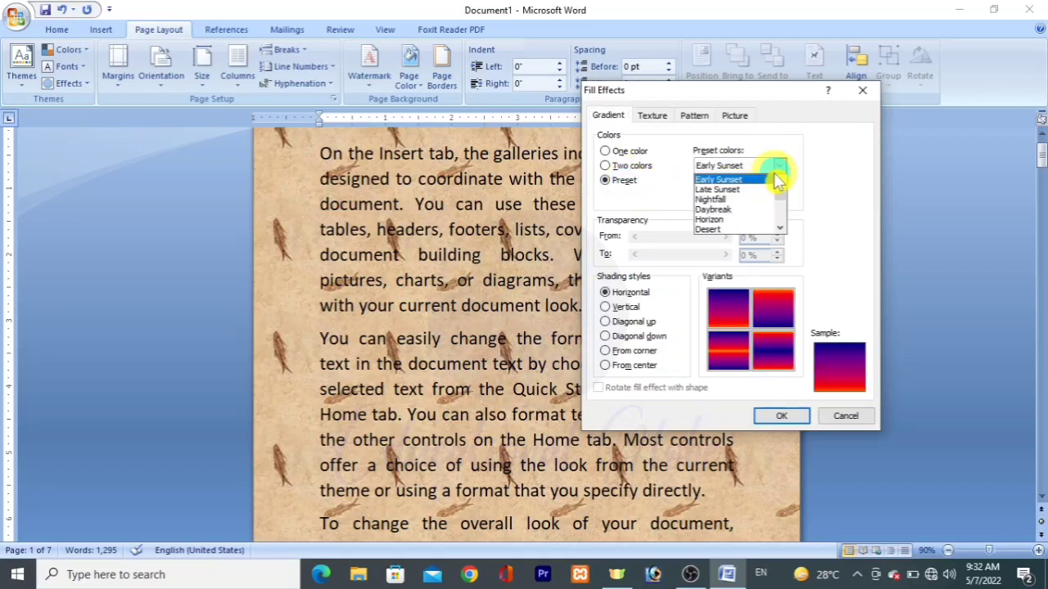
click(753, 229)
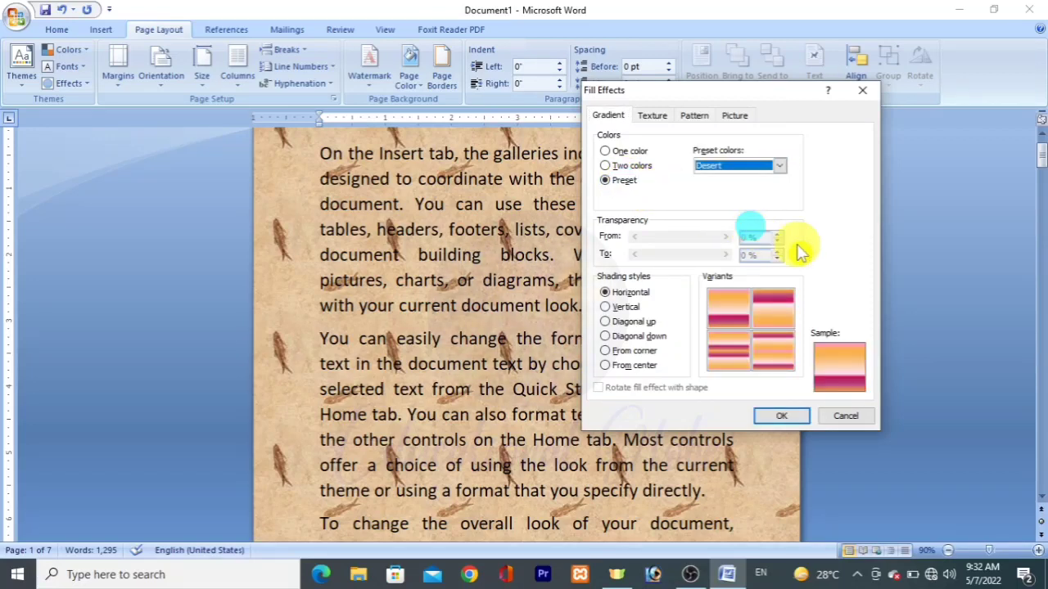
click(847, 418)
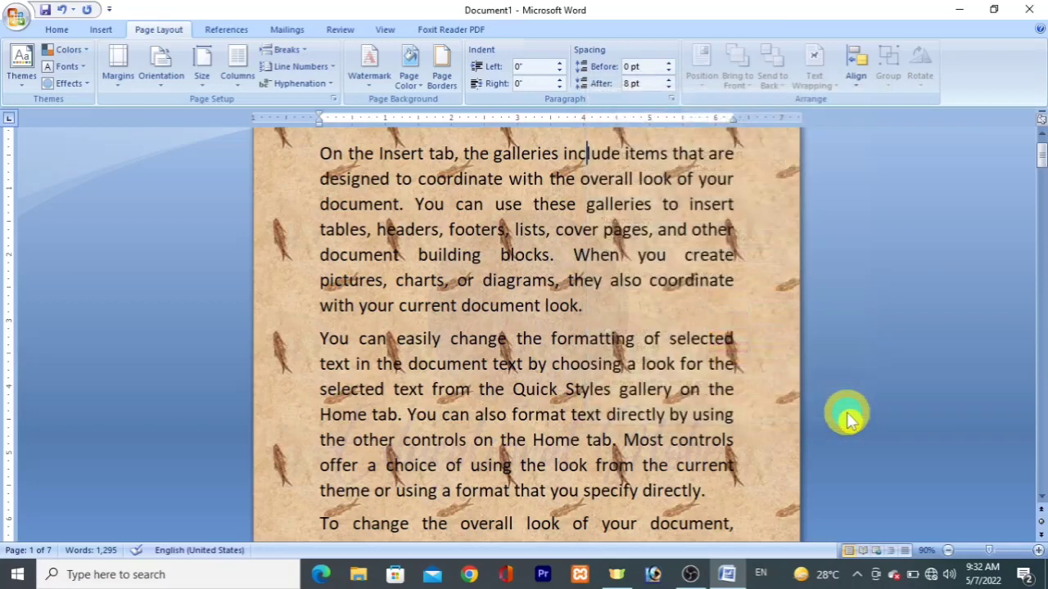
click(412, 82)
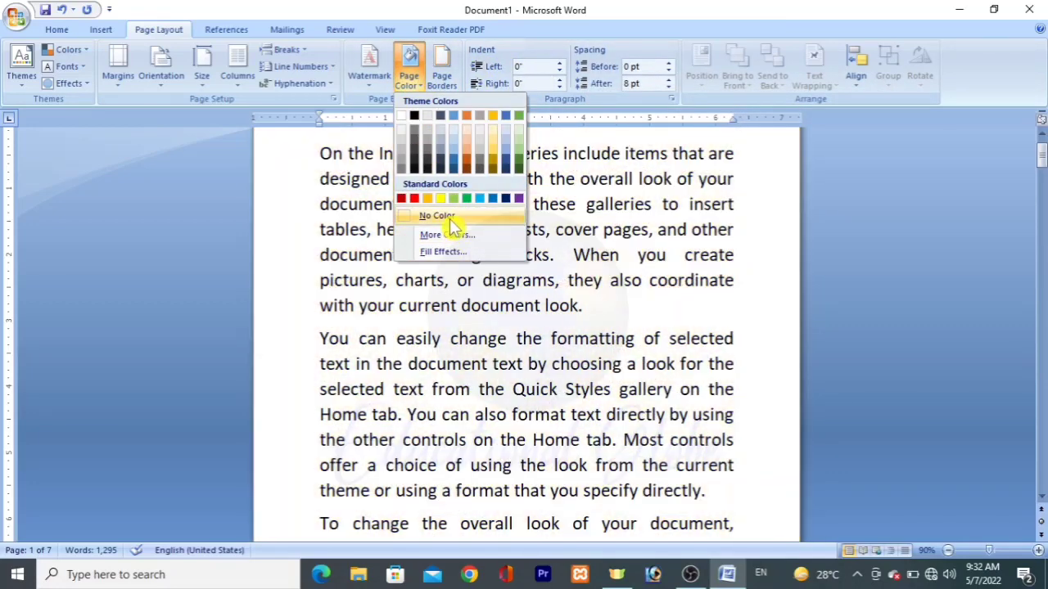
- Set Page Color to No Color for a plain white page, then bring up Page Borders
click(434, 215)
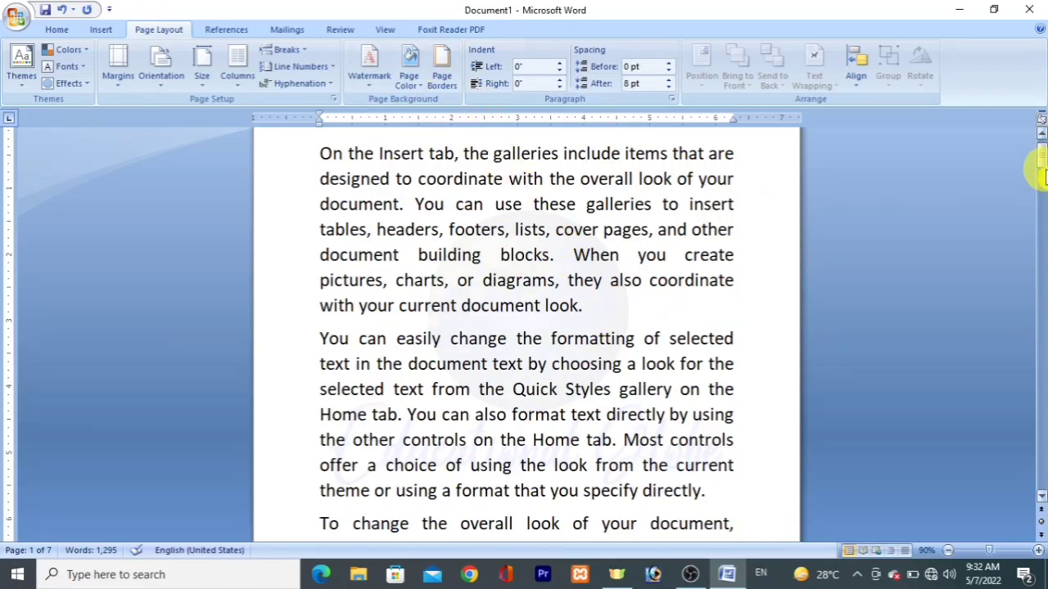
drag(1040, 158, 1040, 136)
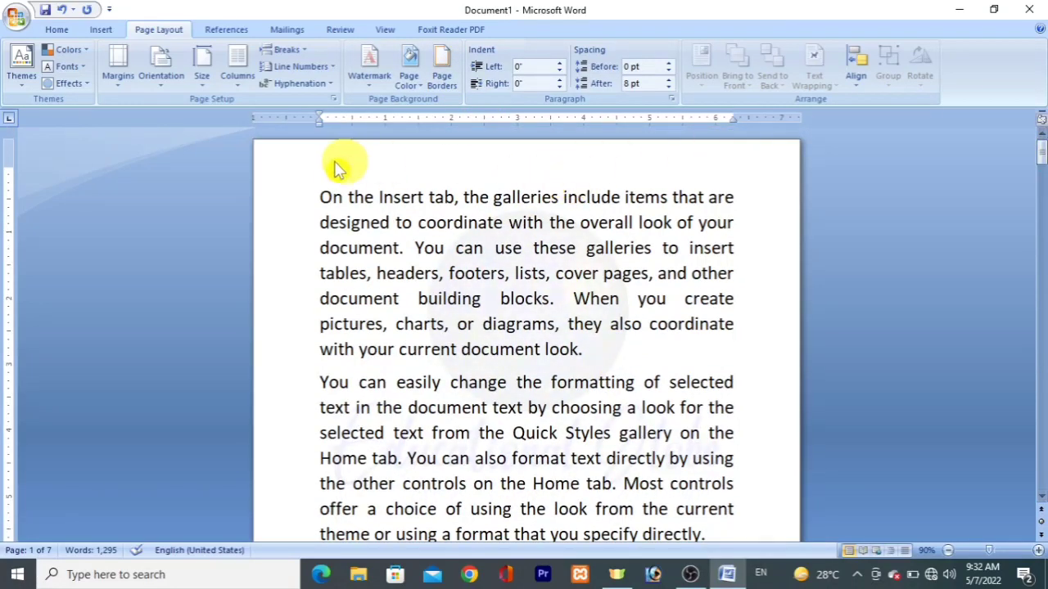
click(442, 78)
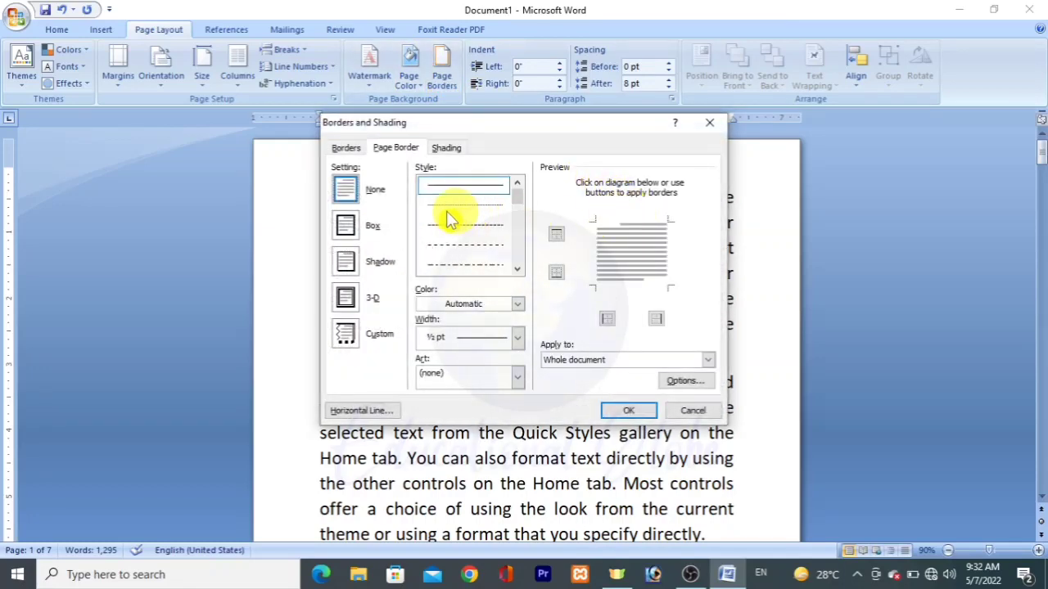
- Apply a 31 pt red apples art border as a box around every page
click(345, 149)
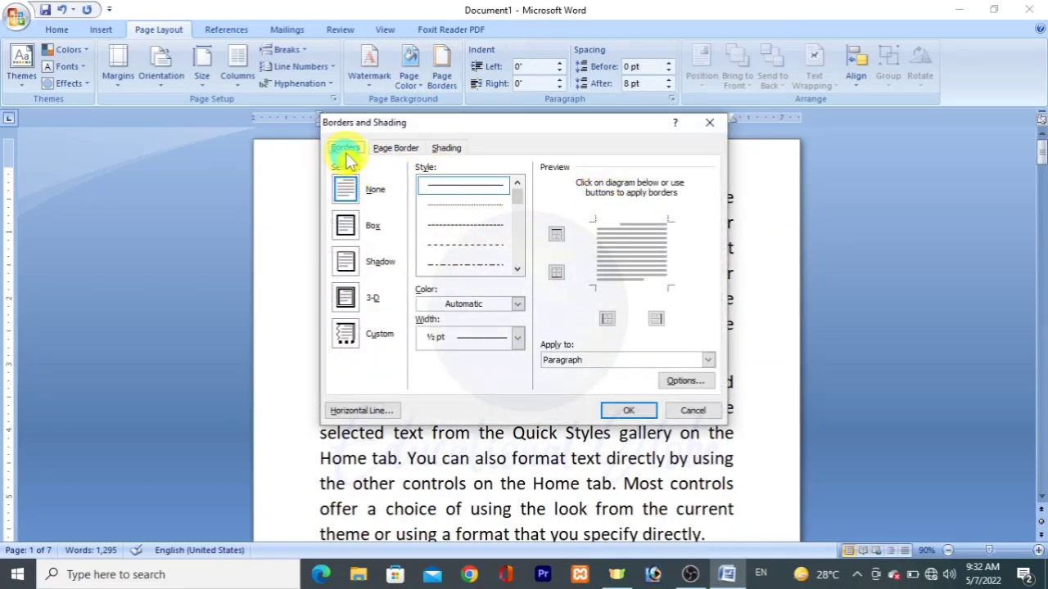
click(392, 151)
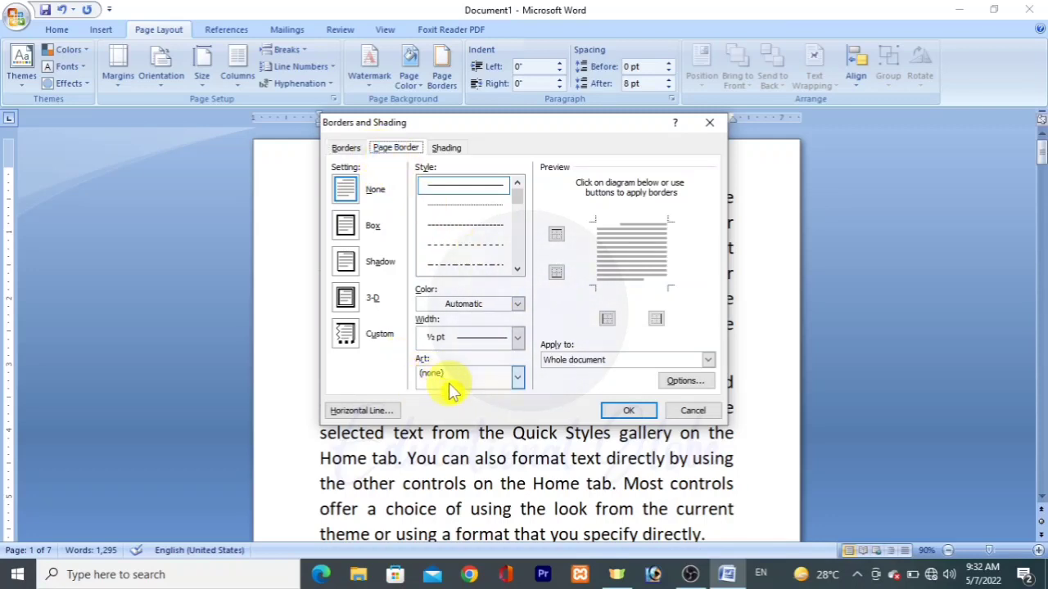
click(516, 378)
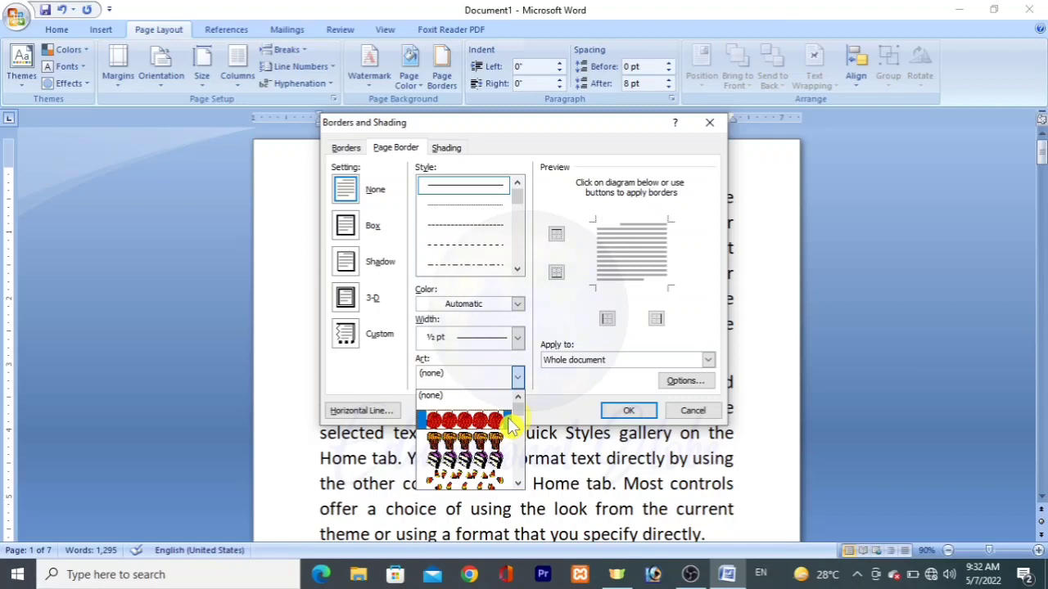
click(485, 421)
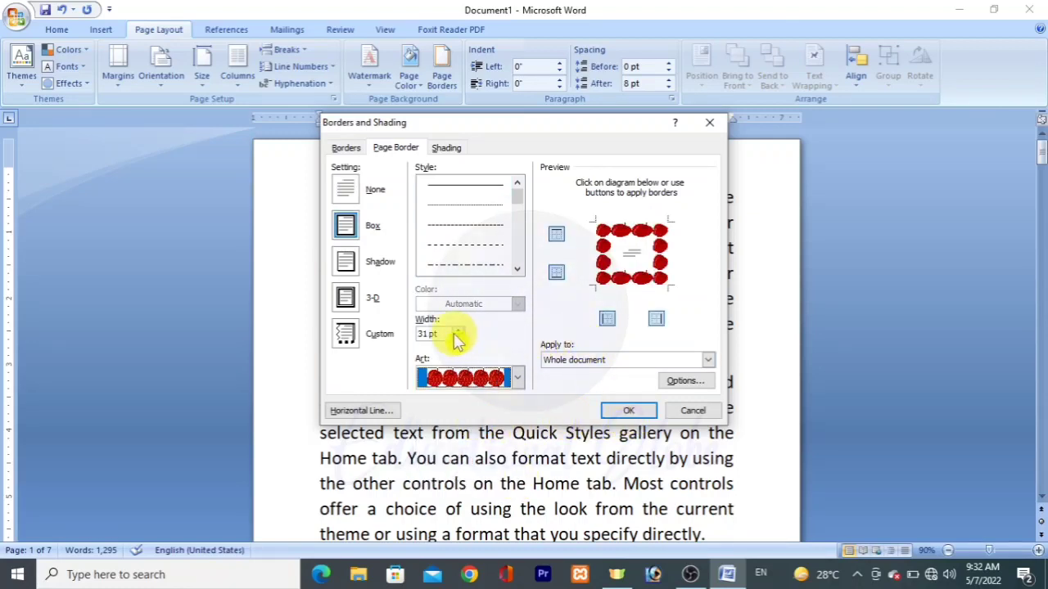
click(628, 409)
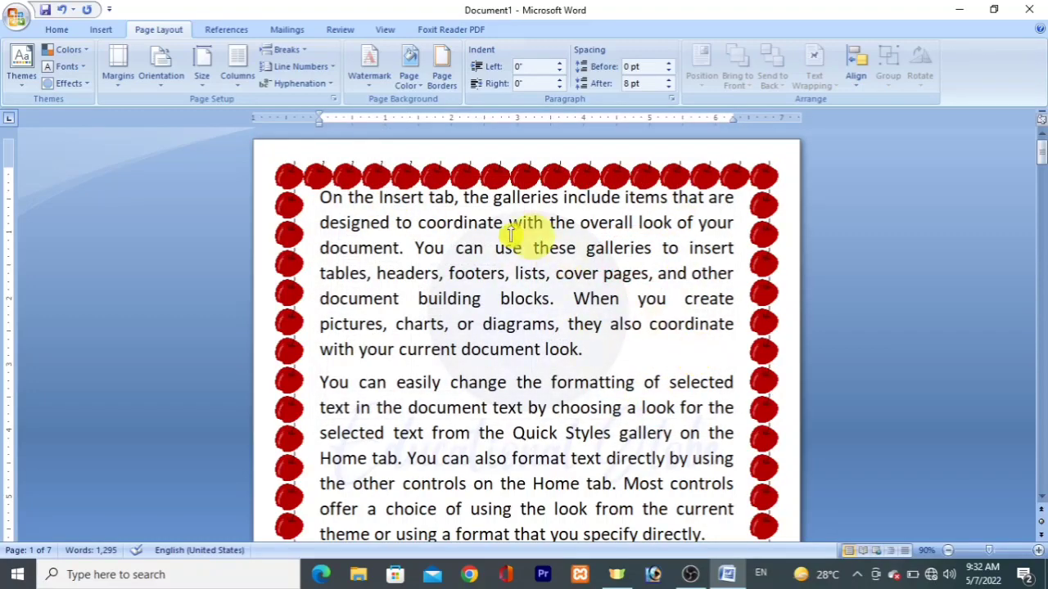
- Replace the apples with the leafy art page border, coloured purple at 24 pt
click(440, 78)
click(514, 380)
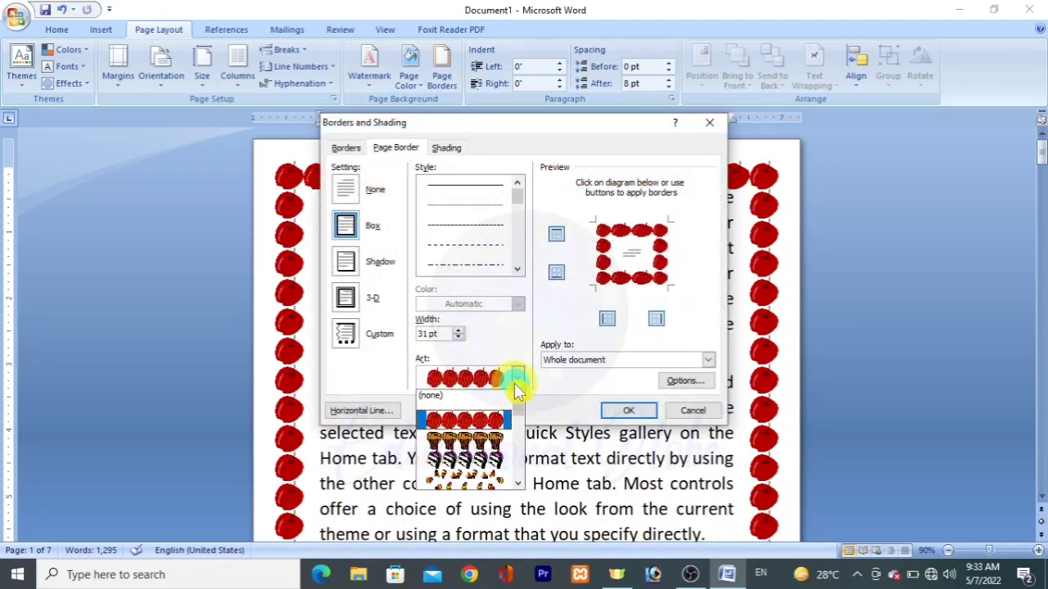
click(517, 482)
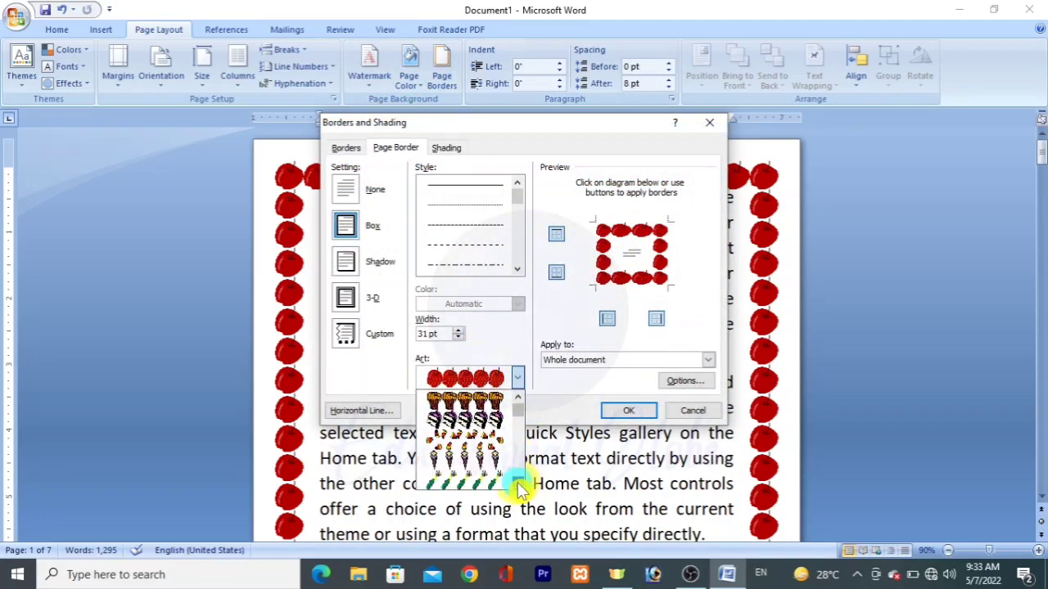
click(517, 482)
click(517, 482)
scroll(517, 482, down, 2)
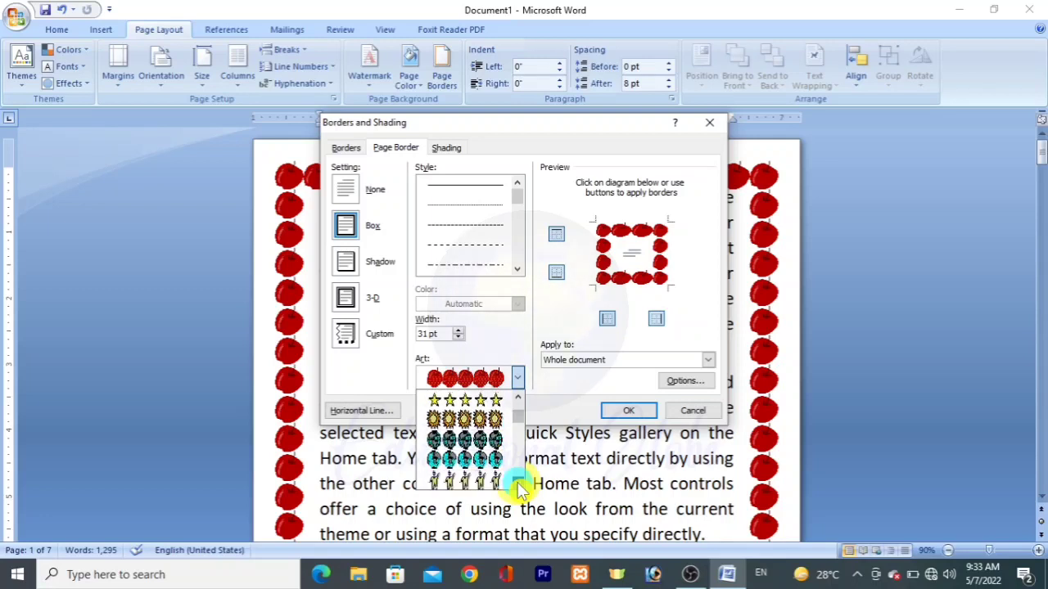
scroll(518, 482, down, 2)
scroll(517, 482, down, 2)
scroll(517, 482, down, 2)
scroll(517, 482, down, 2)
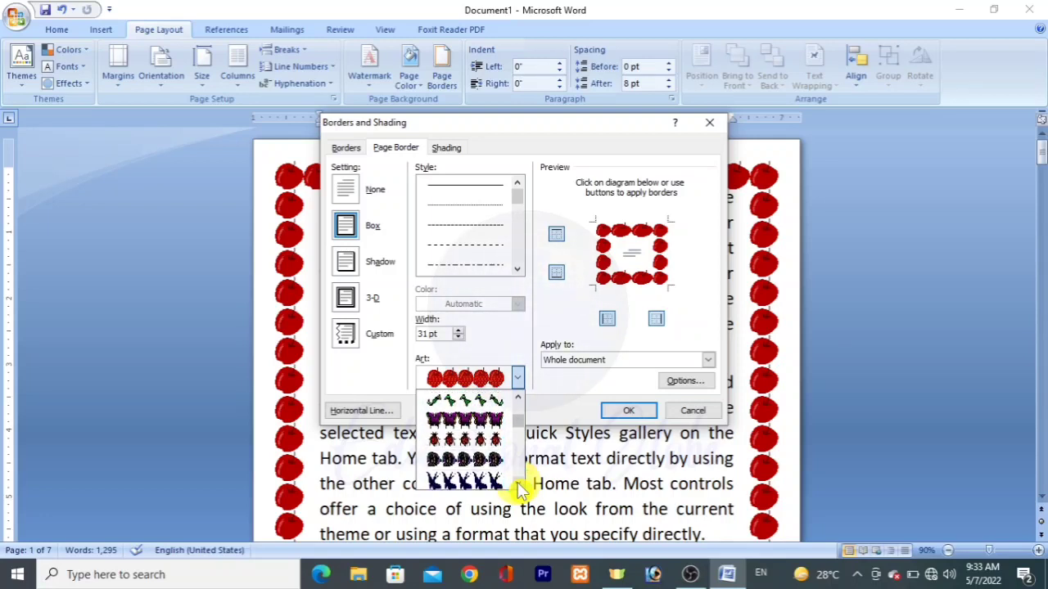
scroll(517, 482, down, 2)
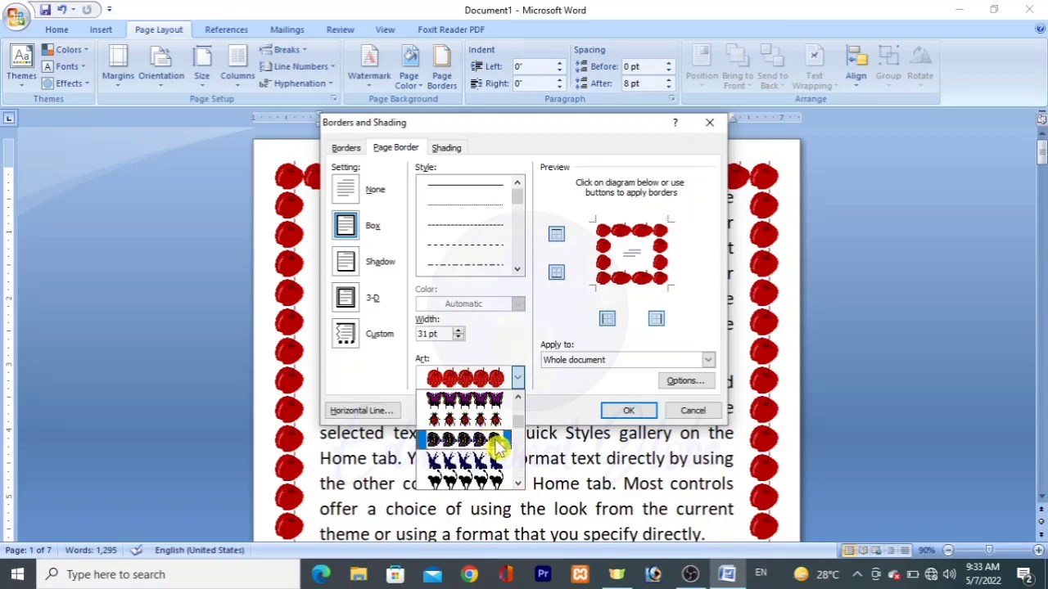
scroll(518, 484, down, 2)
scroll(518, 484, down, 2)
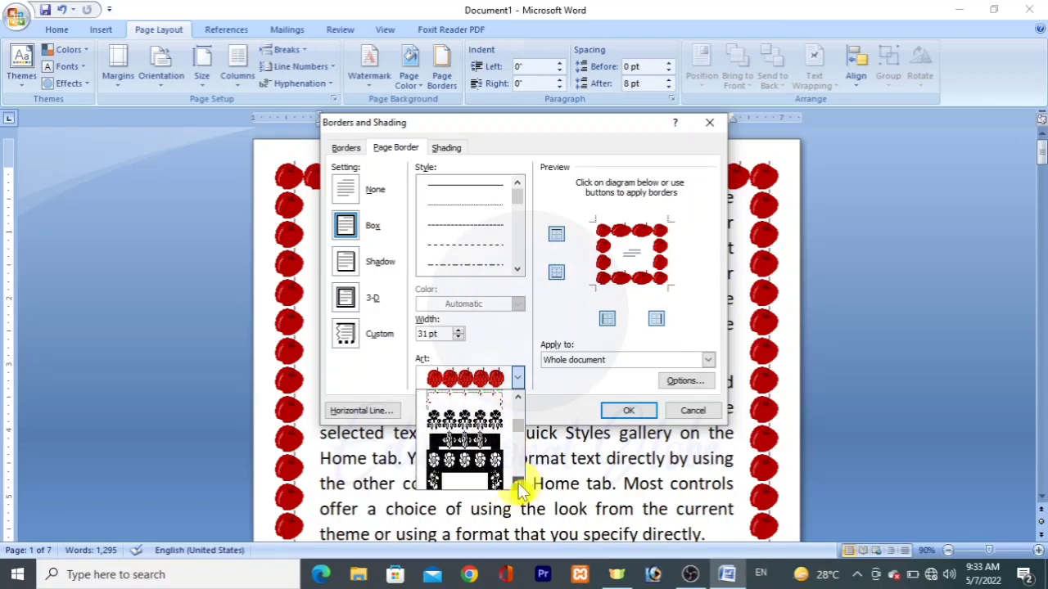
scroll(517, 484, down, 2)
scroll(517, 385, up, 2)
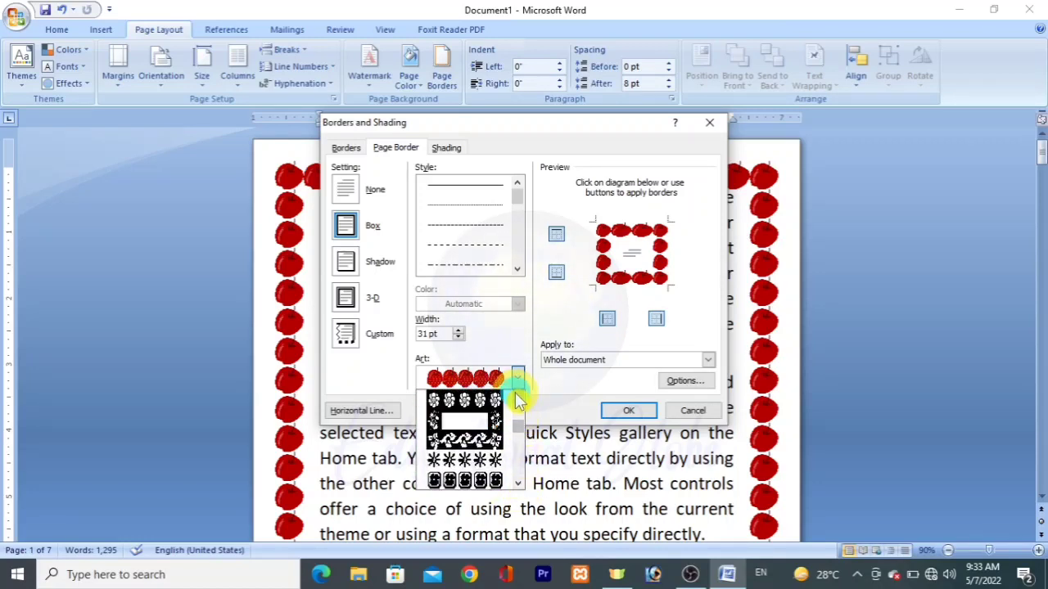
click(479, 440)
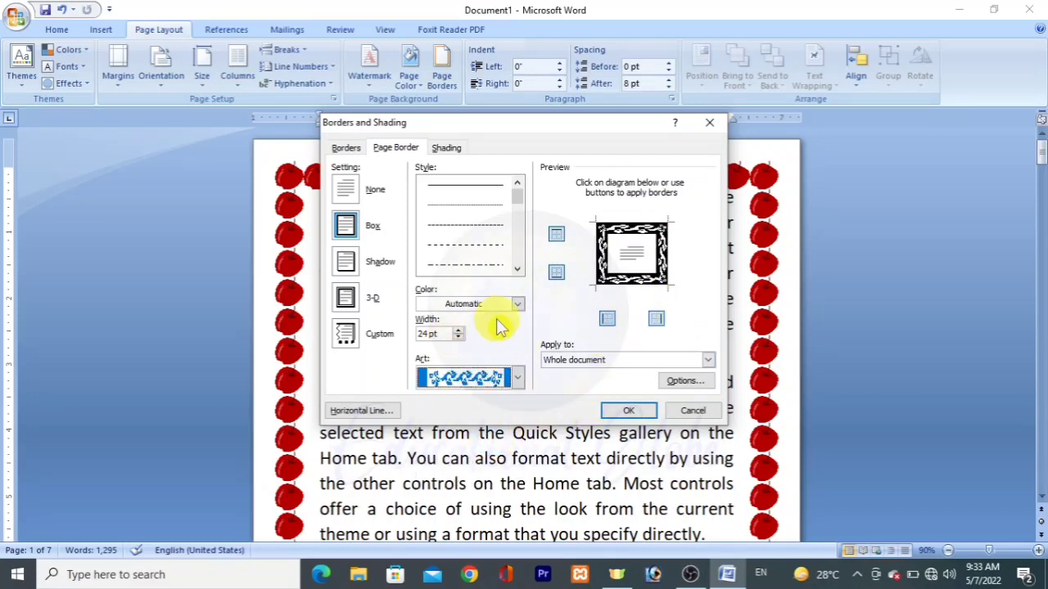
click(518, 304)
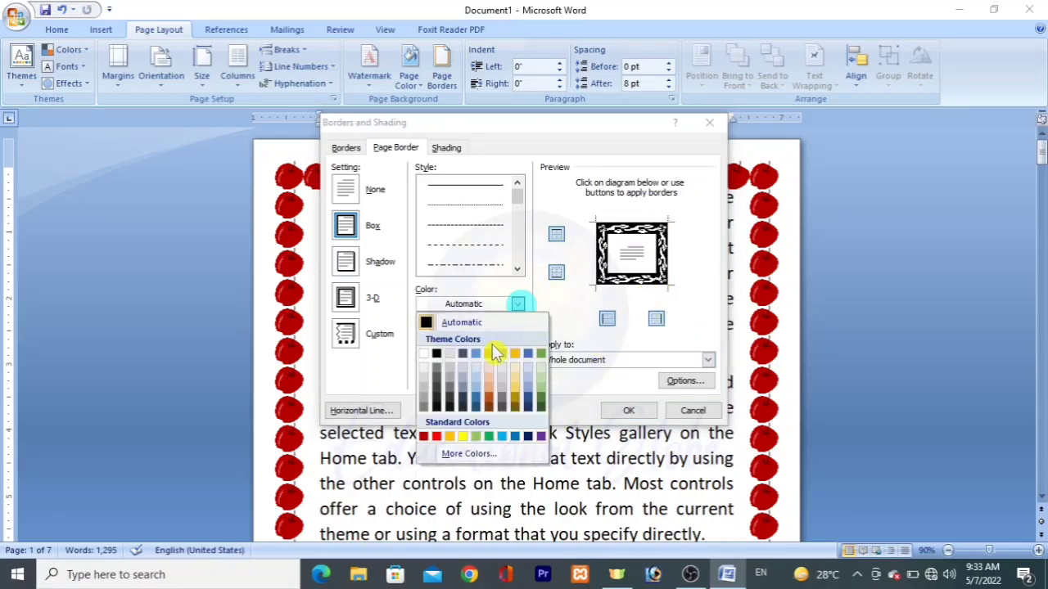
click(540, 438)
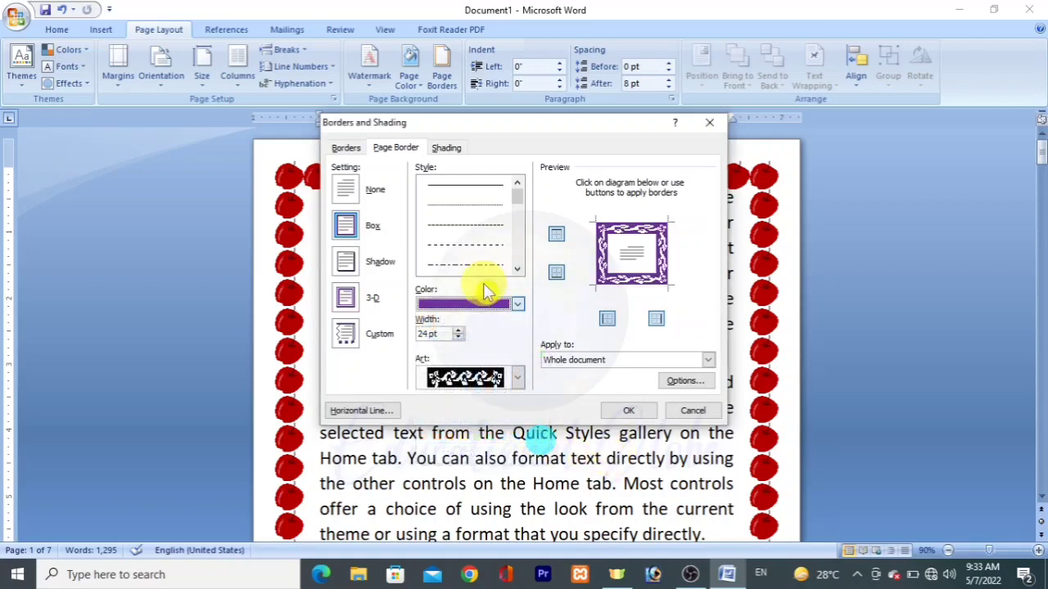
click(635, 411)
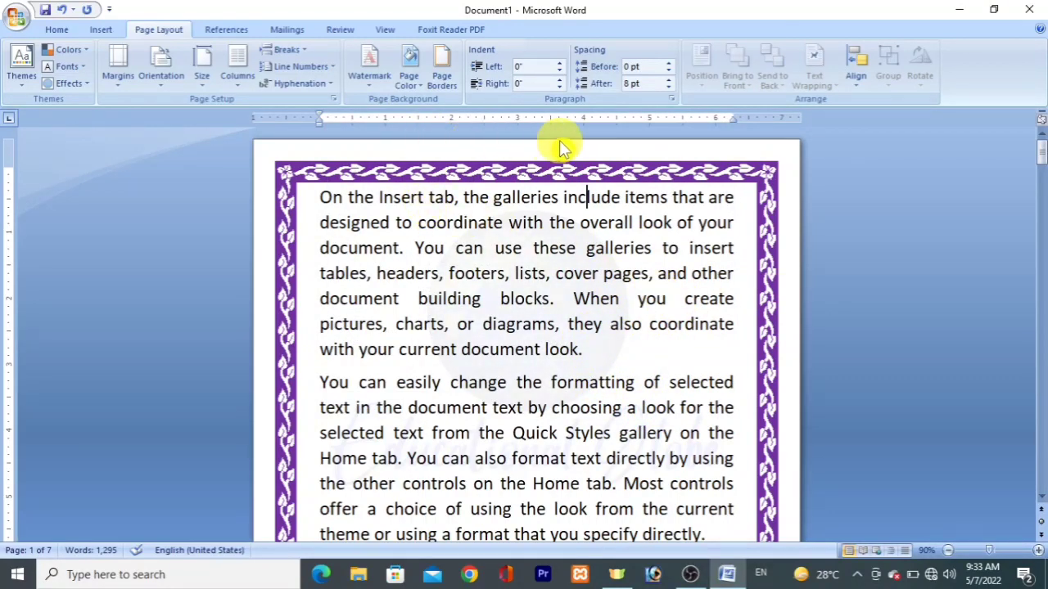
- Remove the page border entirely using the None setting
click(608, 282)
click(441, 74)
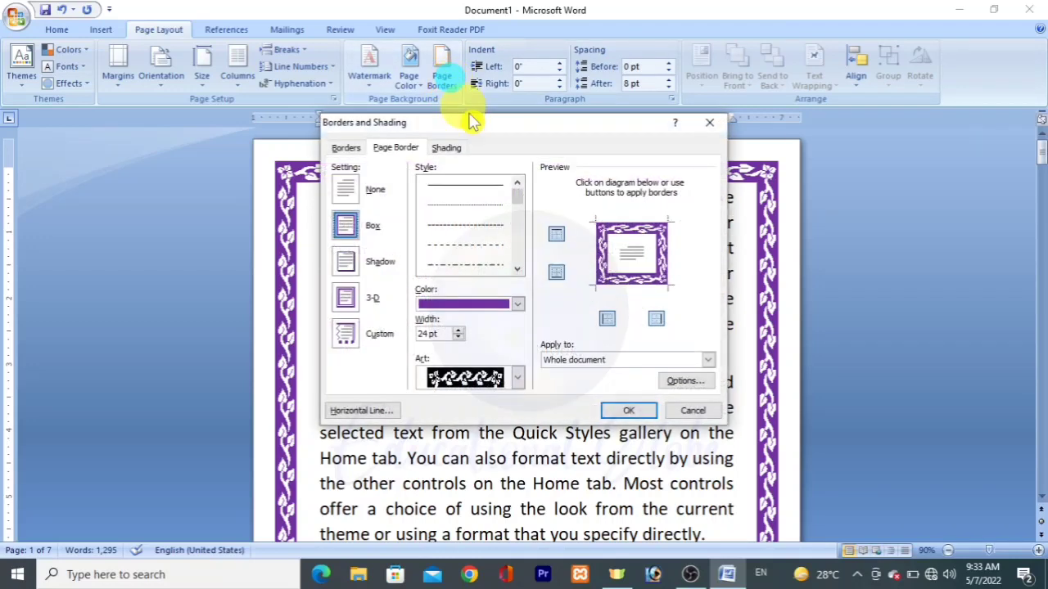
click(345, 191)
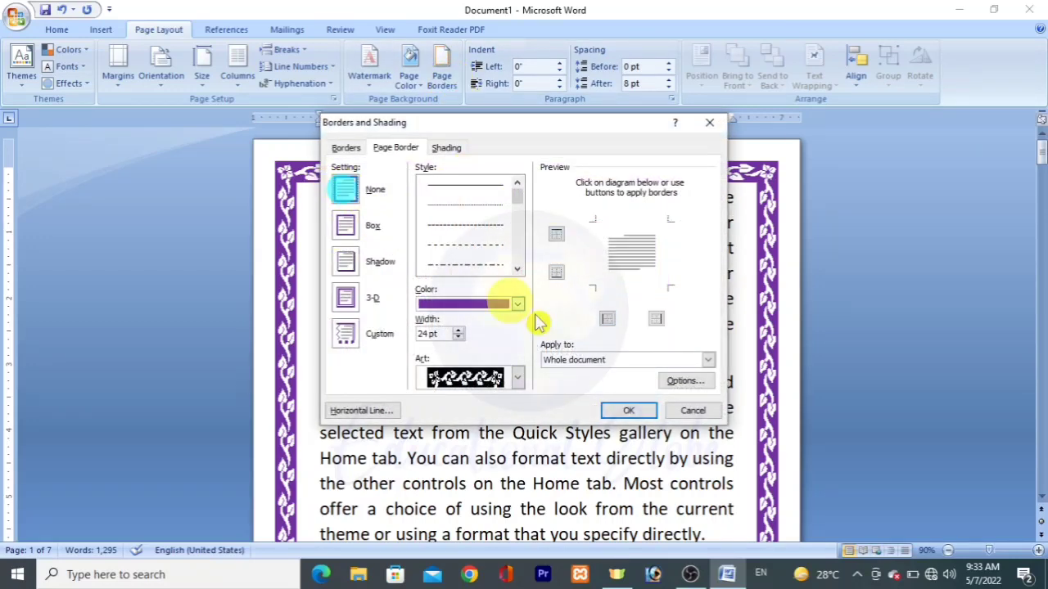
click(624, 415)
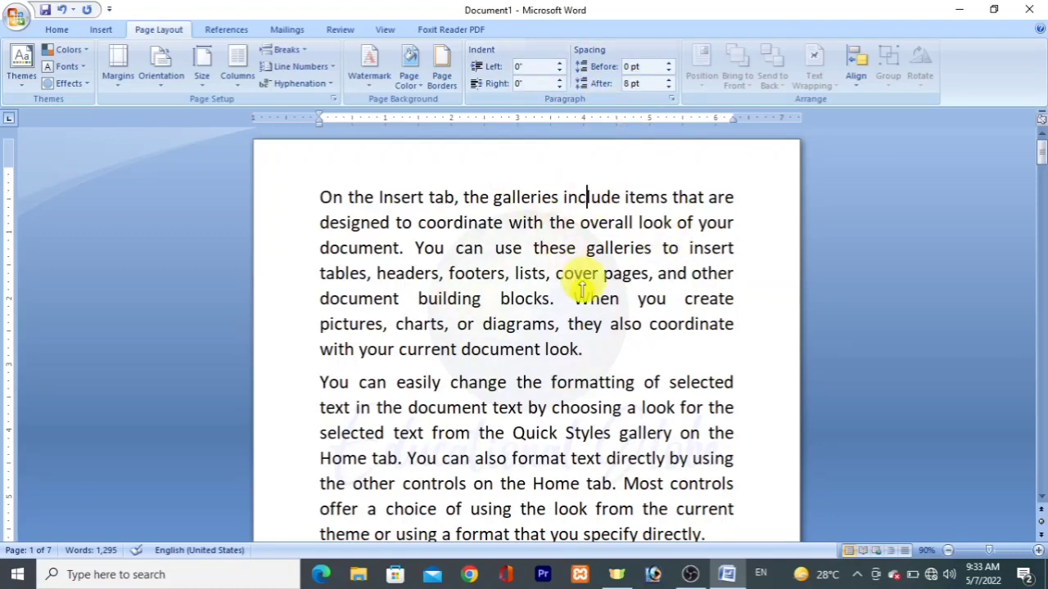
key(ctrl+a)
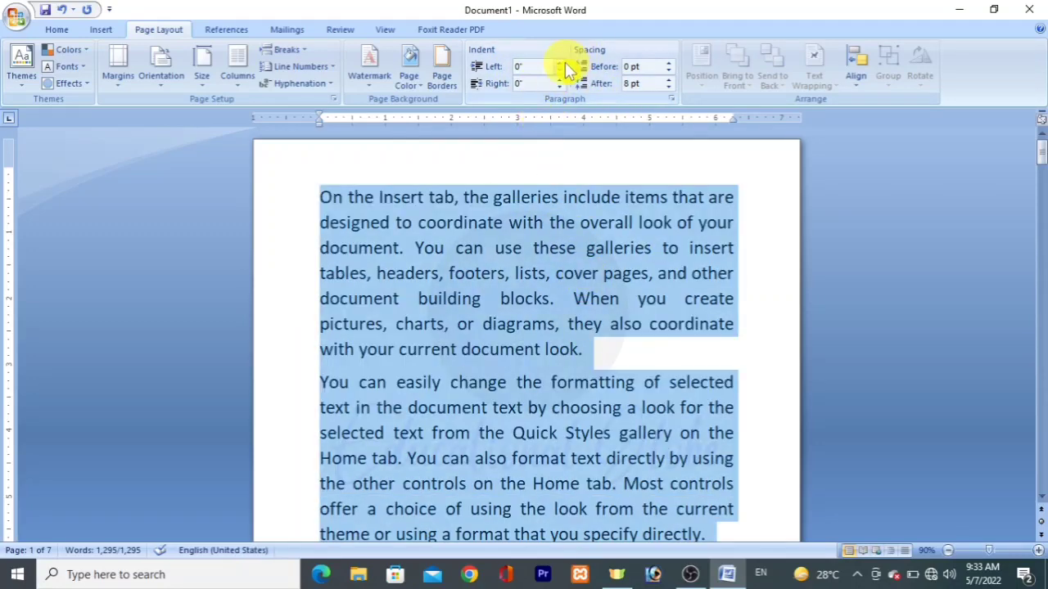
click(560, 63)
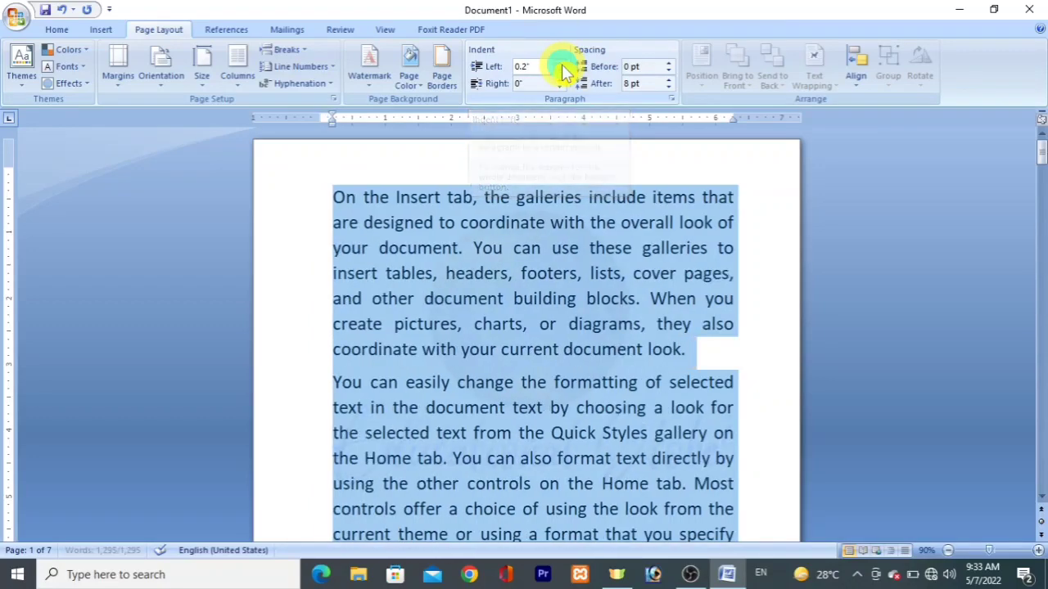
click(560, 63)
click(560, 63)
click(560, 63)
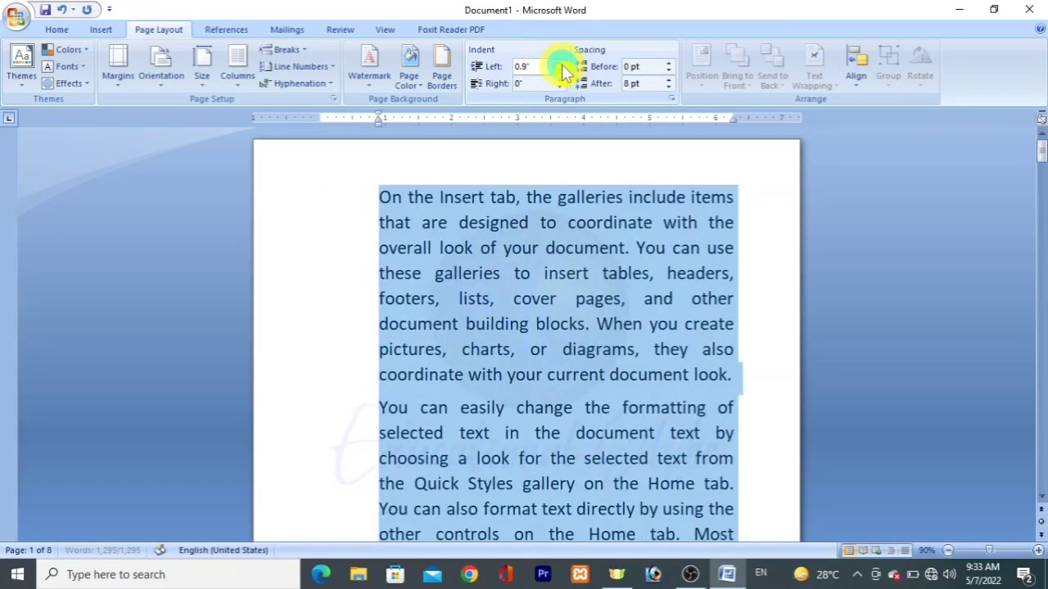
click(562, 72)
click(562, 71)
click(561, 71)
click(561, 71)
click(562, 72)
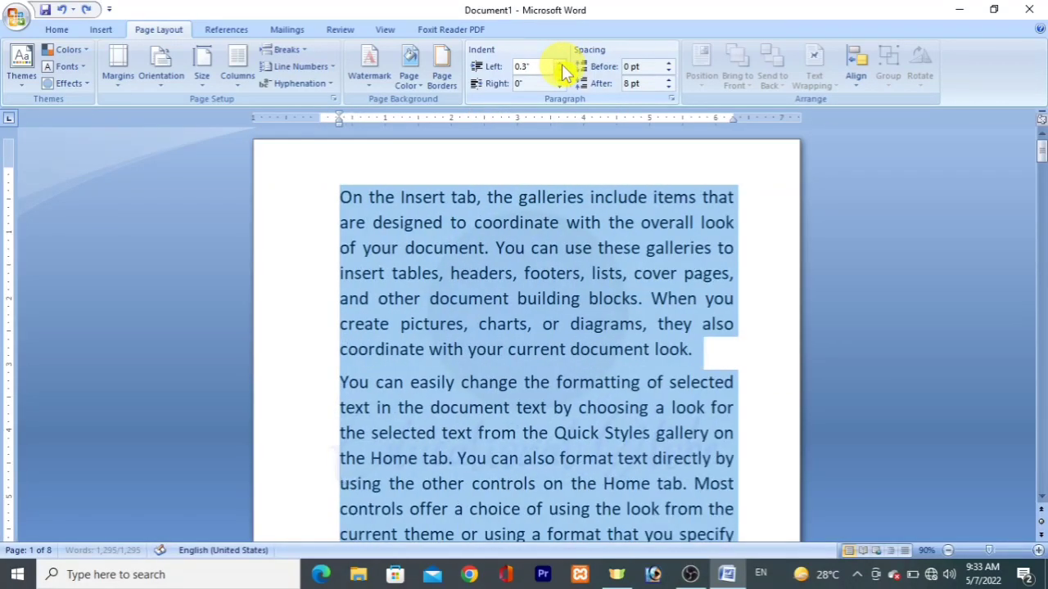
click(561, 71)
click(561, 71)
click(561, 71)
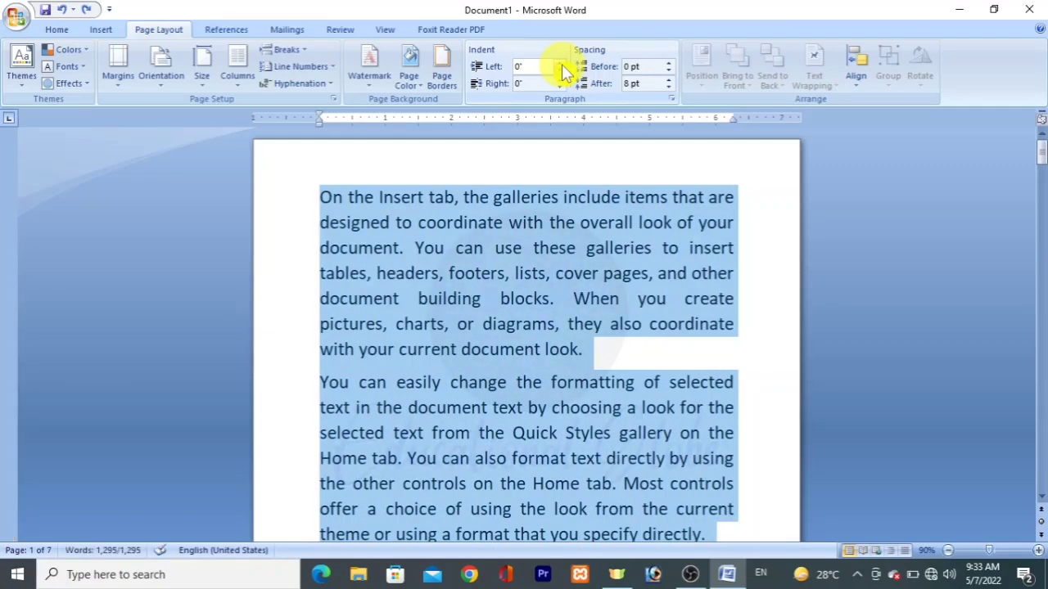
click(561, 65)
click(561, 65)
click(561, 65)
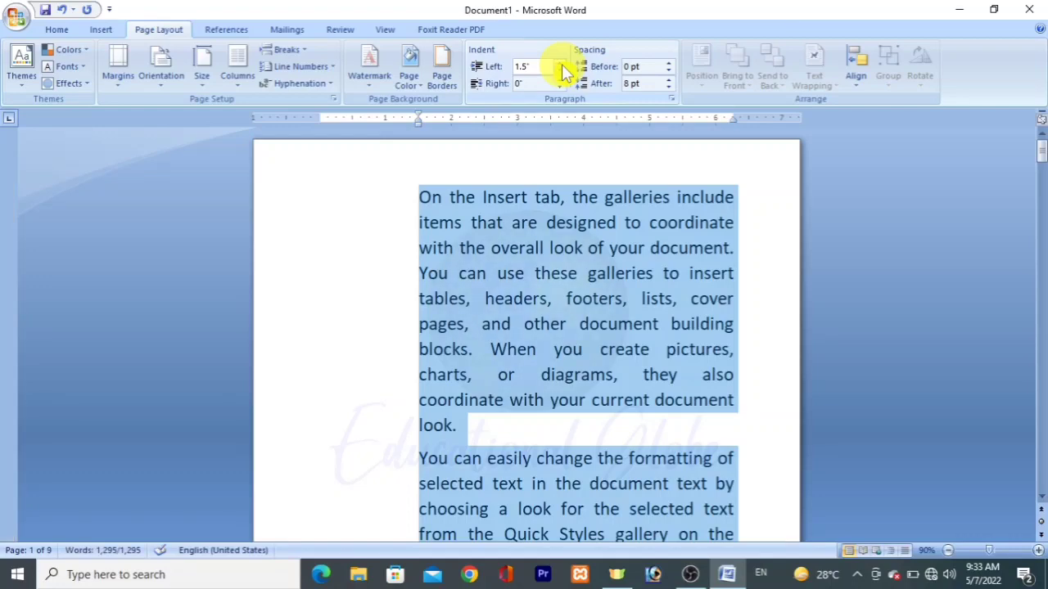
click(562, 71)
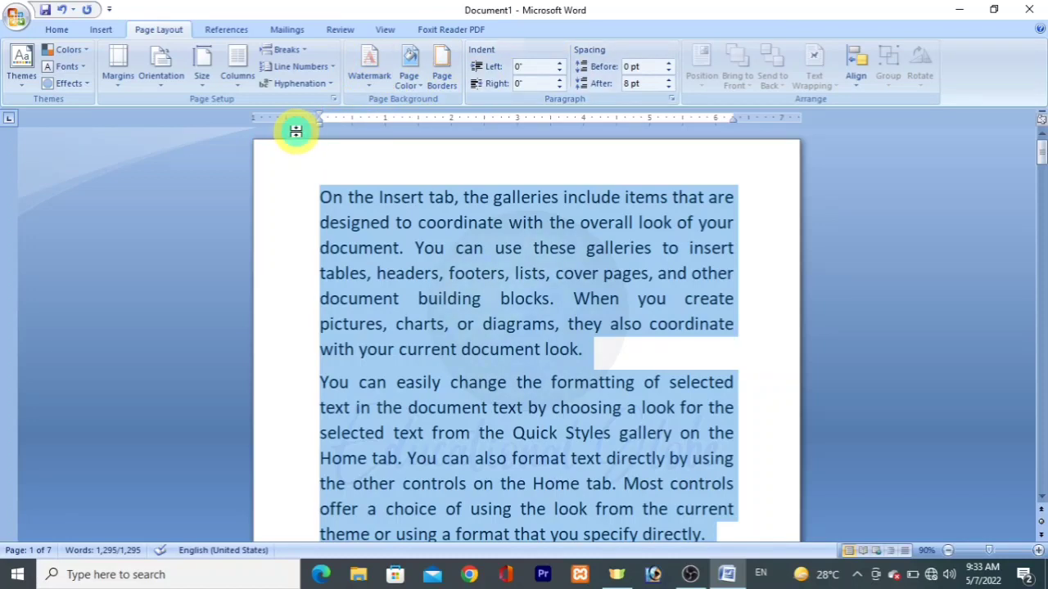
key(ctrl+m)
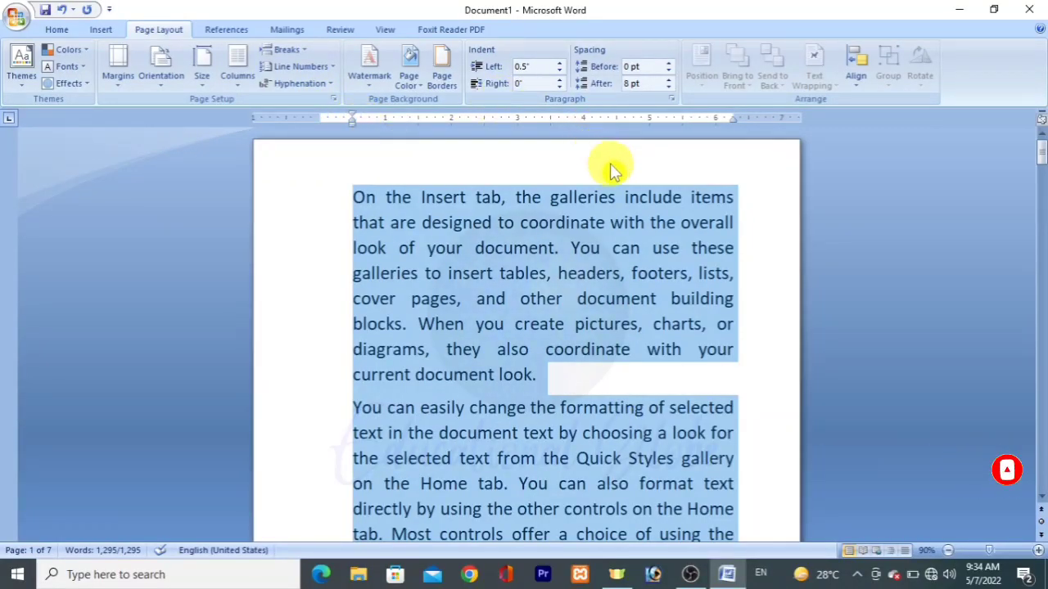
click(559, 71)
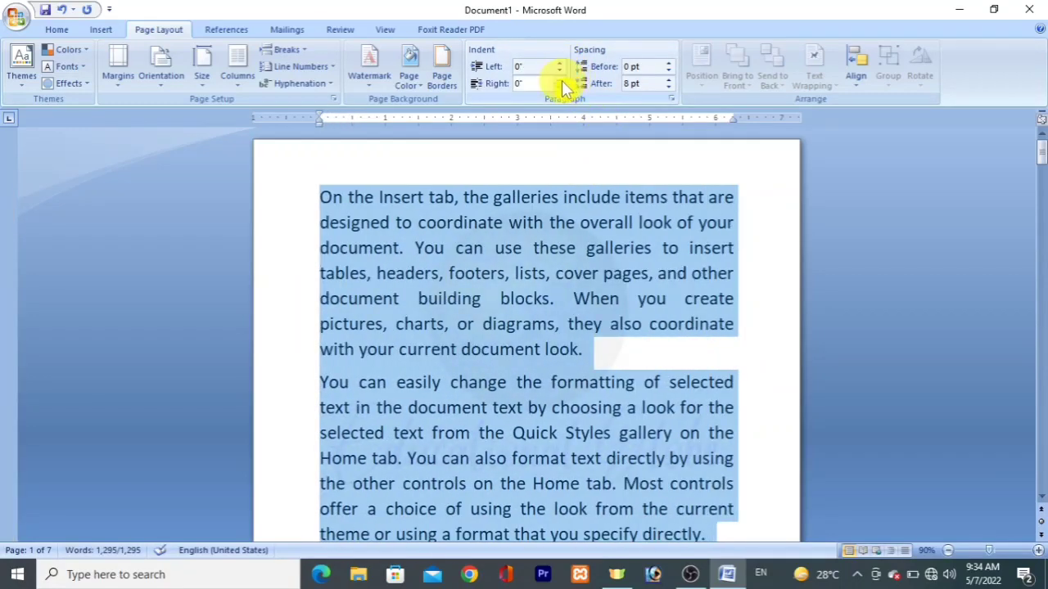
click(560, 79)
click(562, 80)
click(561, 81)
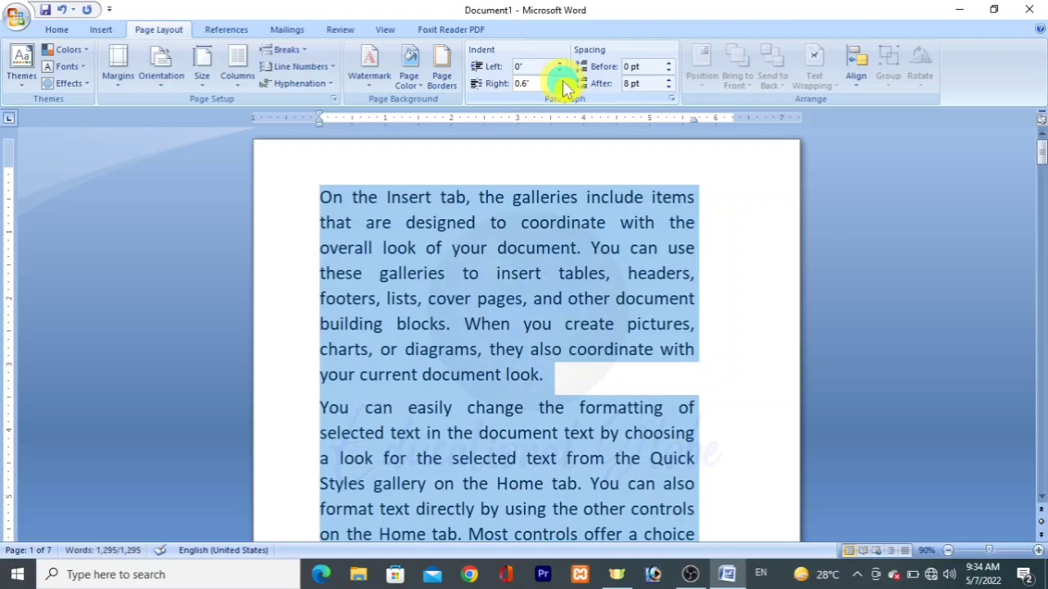
click(560, 86)
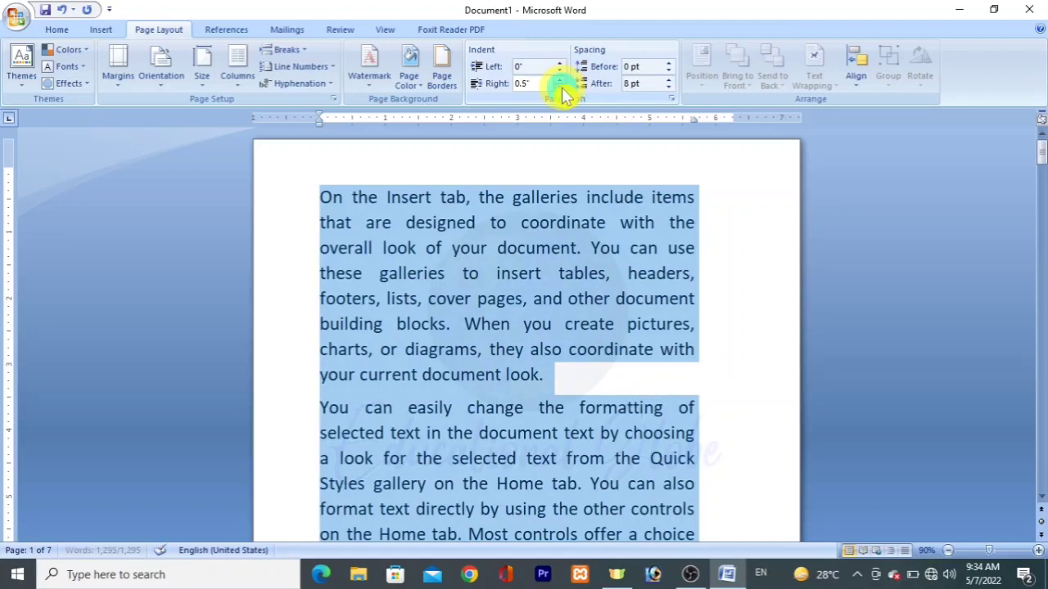
click(560, 87)
click(560, 87)
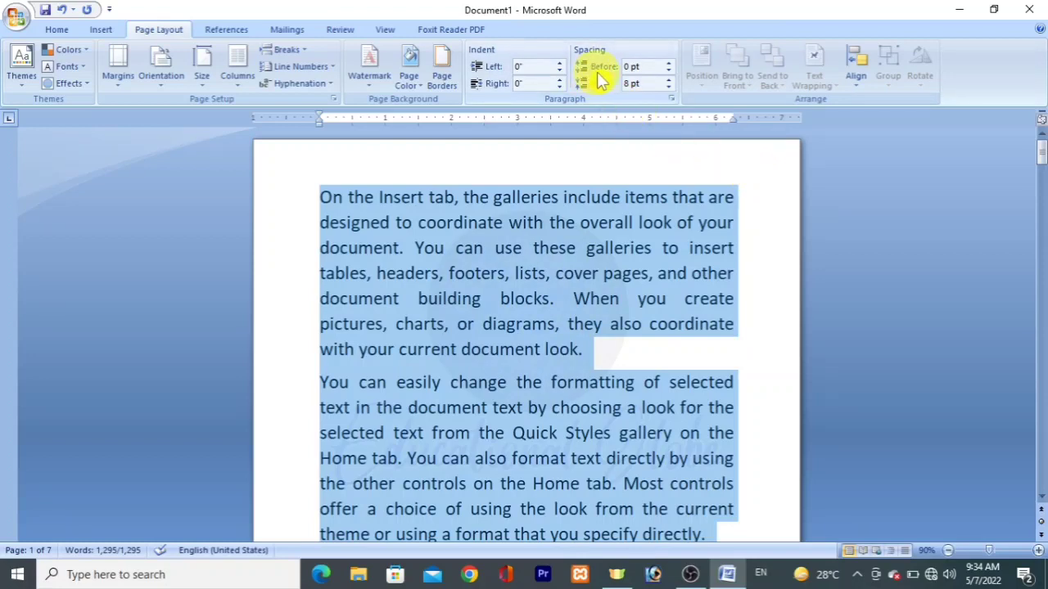
- Set the paragraph spacing before to 18 pt
click(668, 63)
click(667, 63)
click(668, 63)
click(668, 63)
click(667, 63)
click(667, 63)
click(668, 63)
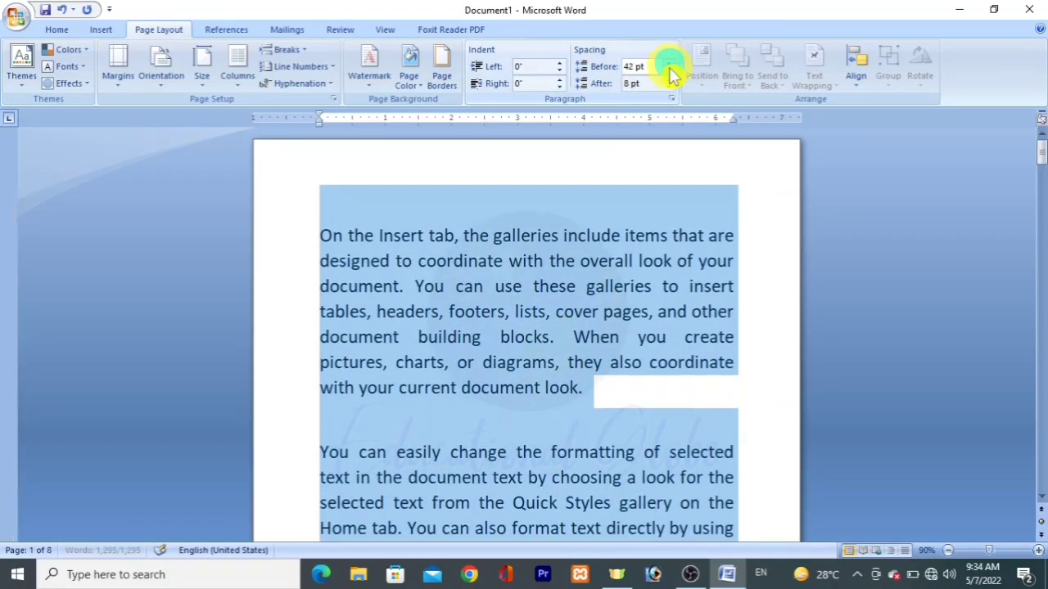
click(667, 73)
click(668, 73)
click(668, 73)
click(668, 73)
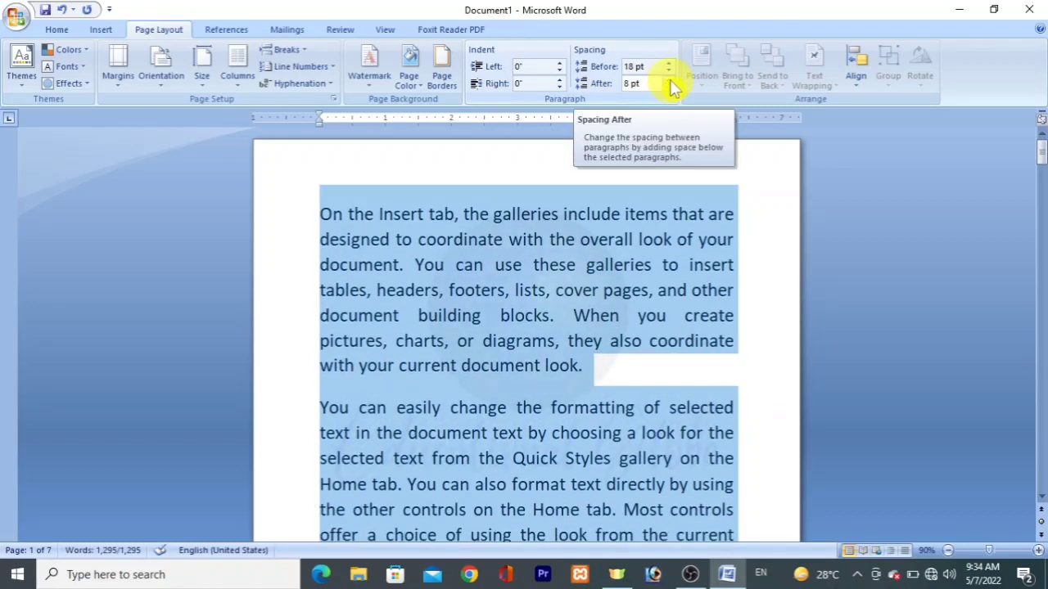
- Set the paragraph spacing after to 12 pt and deselect the text
click(669, 79)
click(669, 79)
click(668, 79)
click(668, 79)
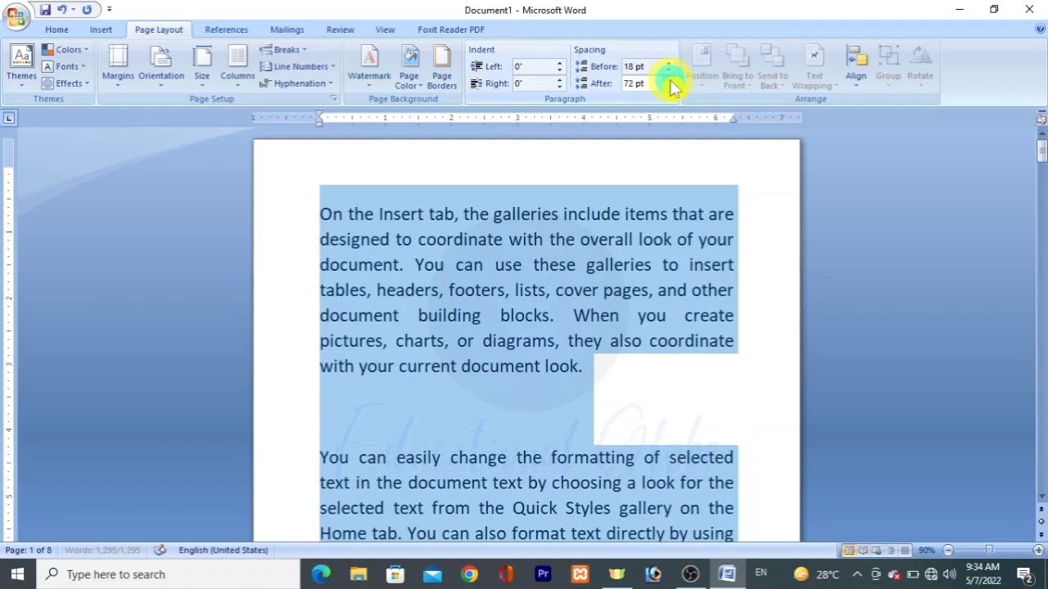
click(670, 80)
click(669, 87)
click(669, 88)
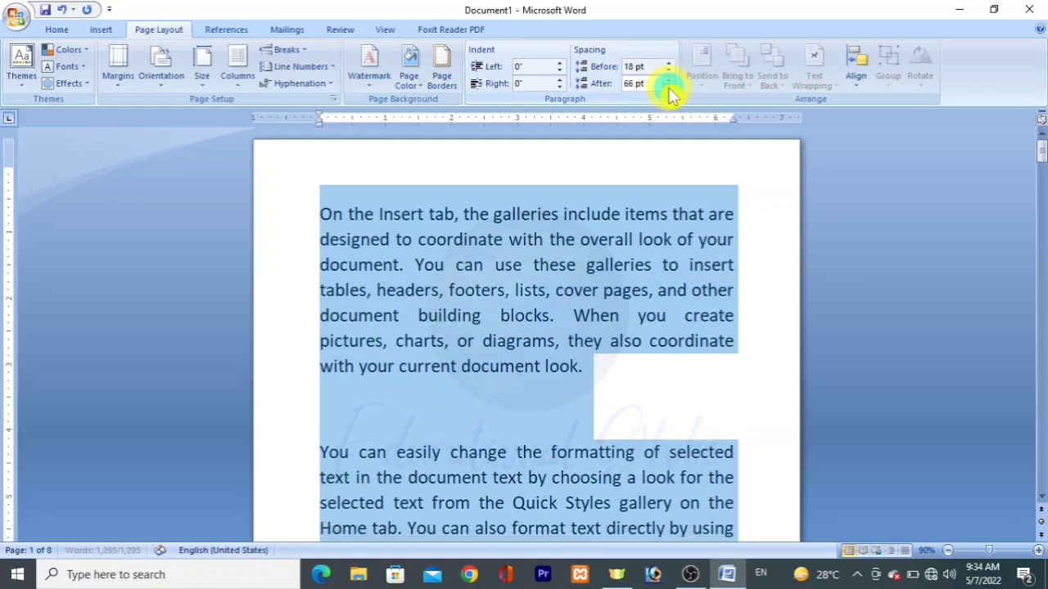
click(669, 88)
click(669, 87)
click(669, 88)
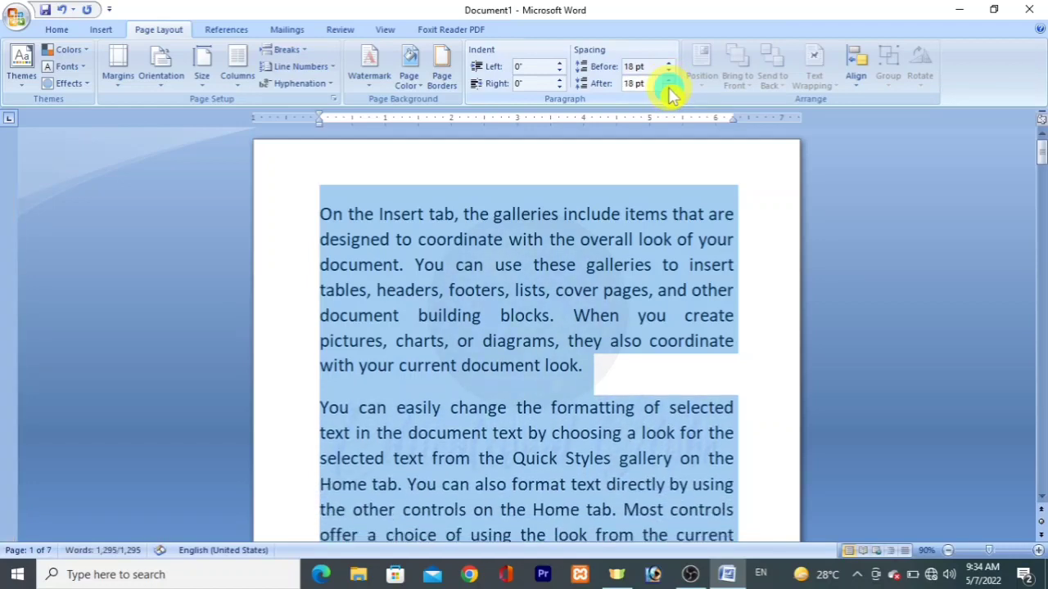
click(668, 88)
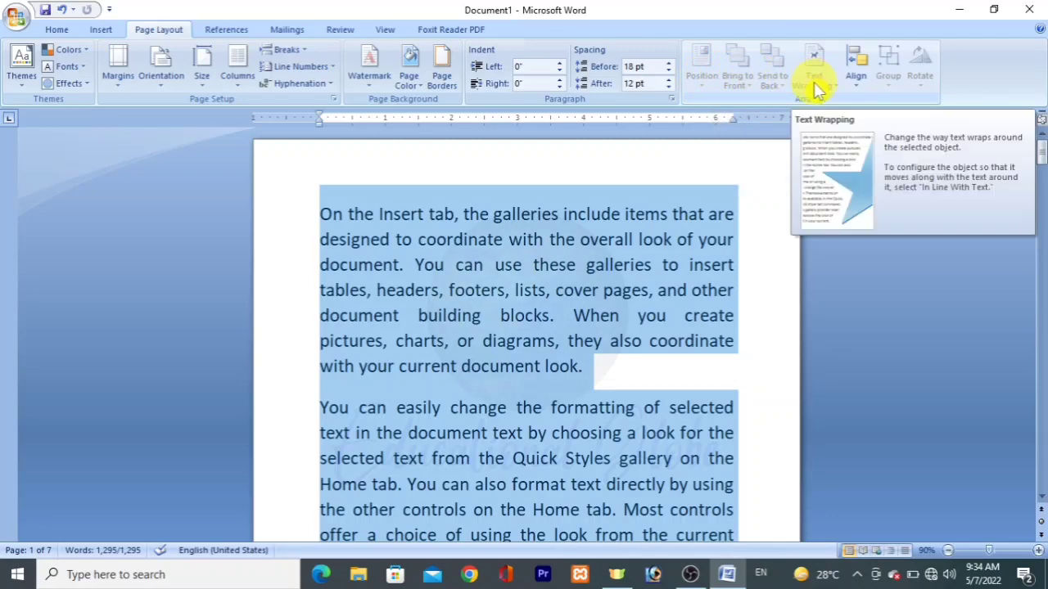
click(760, 274)
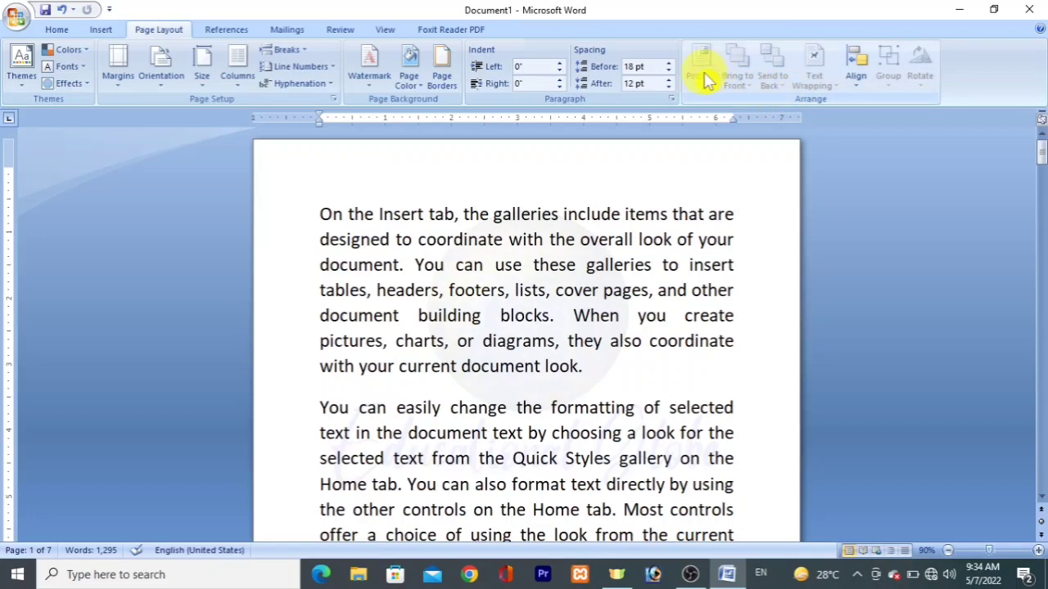